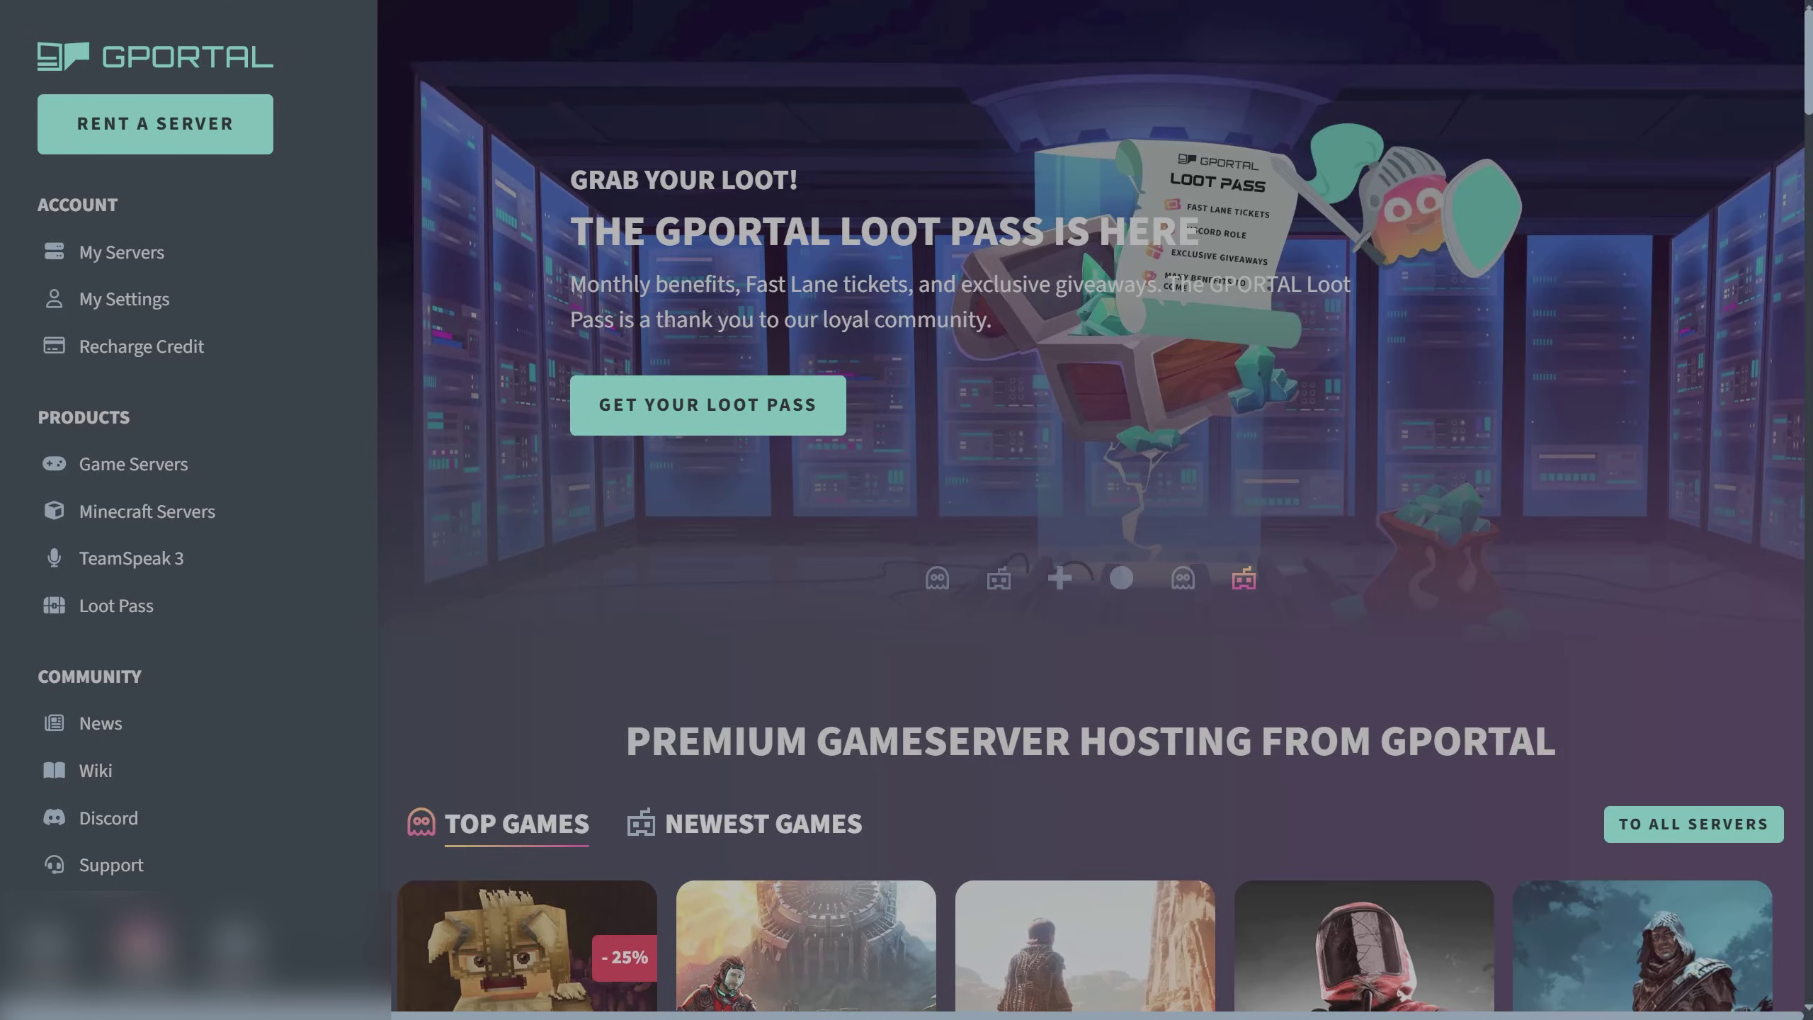
Go to GPORTAL's Game Servers catalogue page.
{"action": "mouse_move", "coordinate": [1292, 696]}
{"action": "scroll", "coordinate": [1249, 635], "scroll_direction": "down", "scroll_amount": 3}
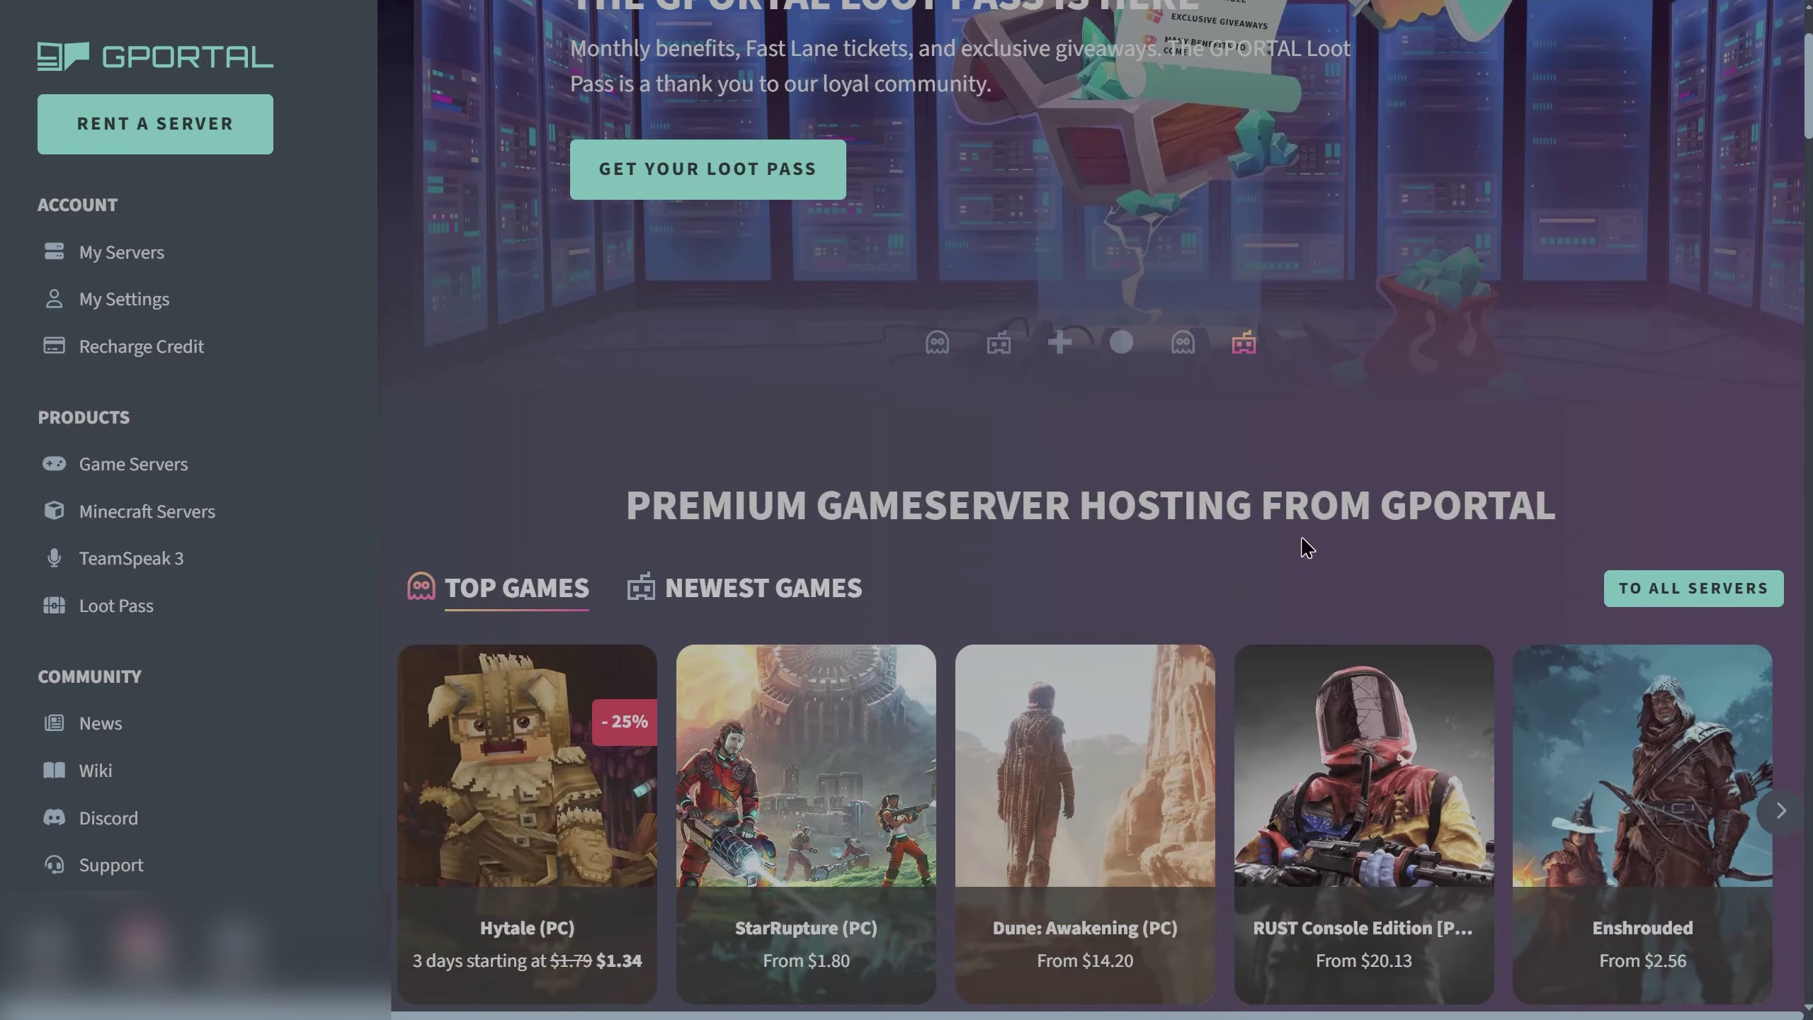
{"action": "scroll", "coordinate": [1292, 571], "scroll_direction": "up", "scroll_amount": 3}
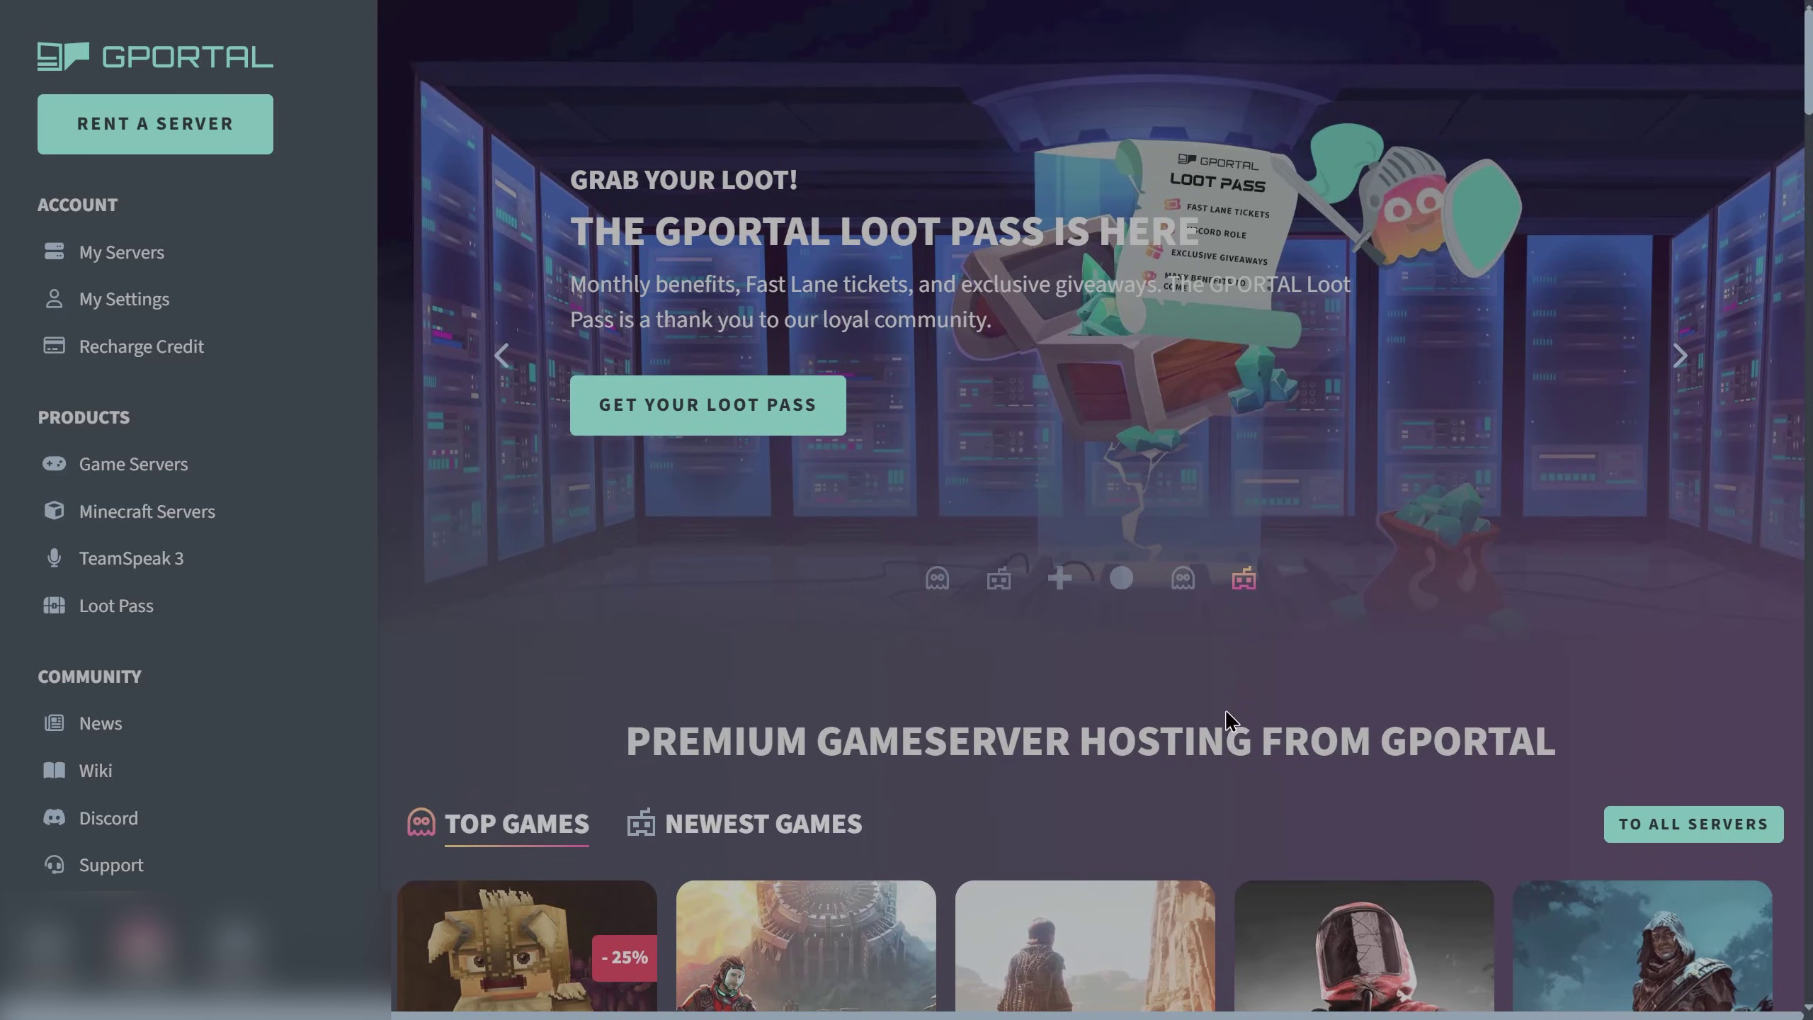
{"action": "scroll", "coordinate": [924, 125], "scroll_direction": "down", "scroll_amount": 5}
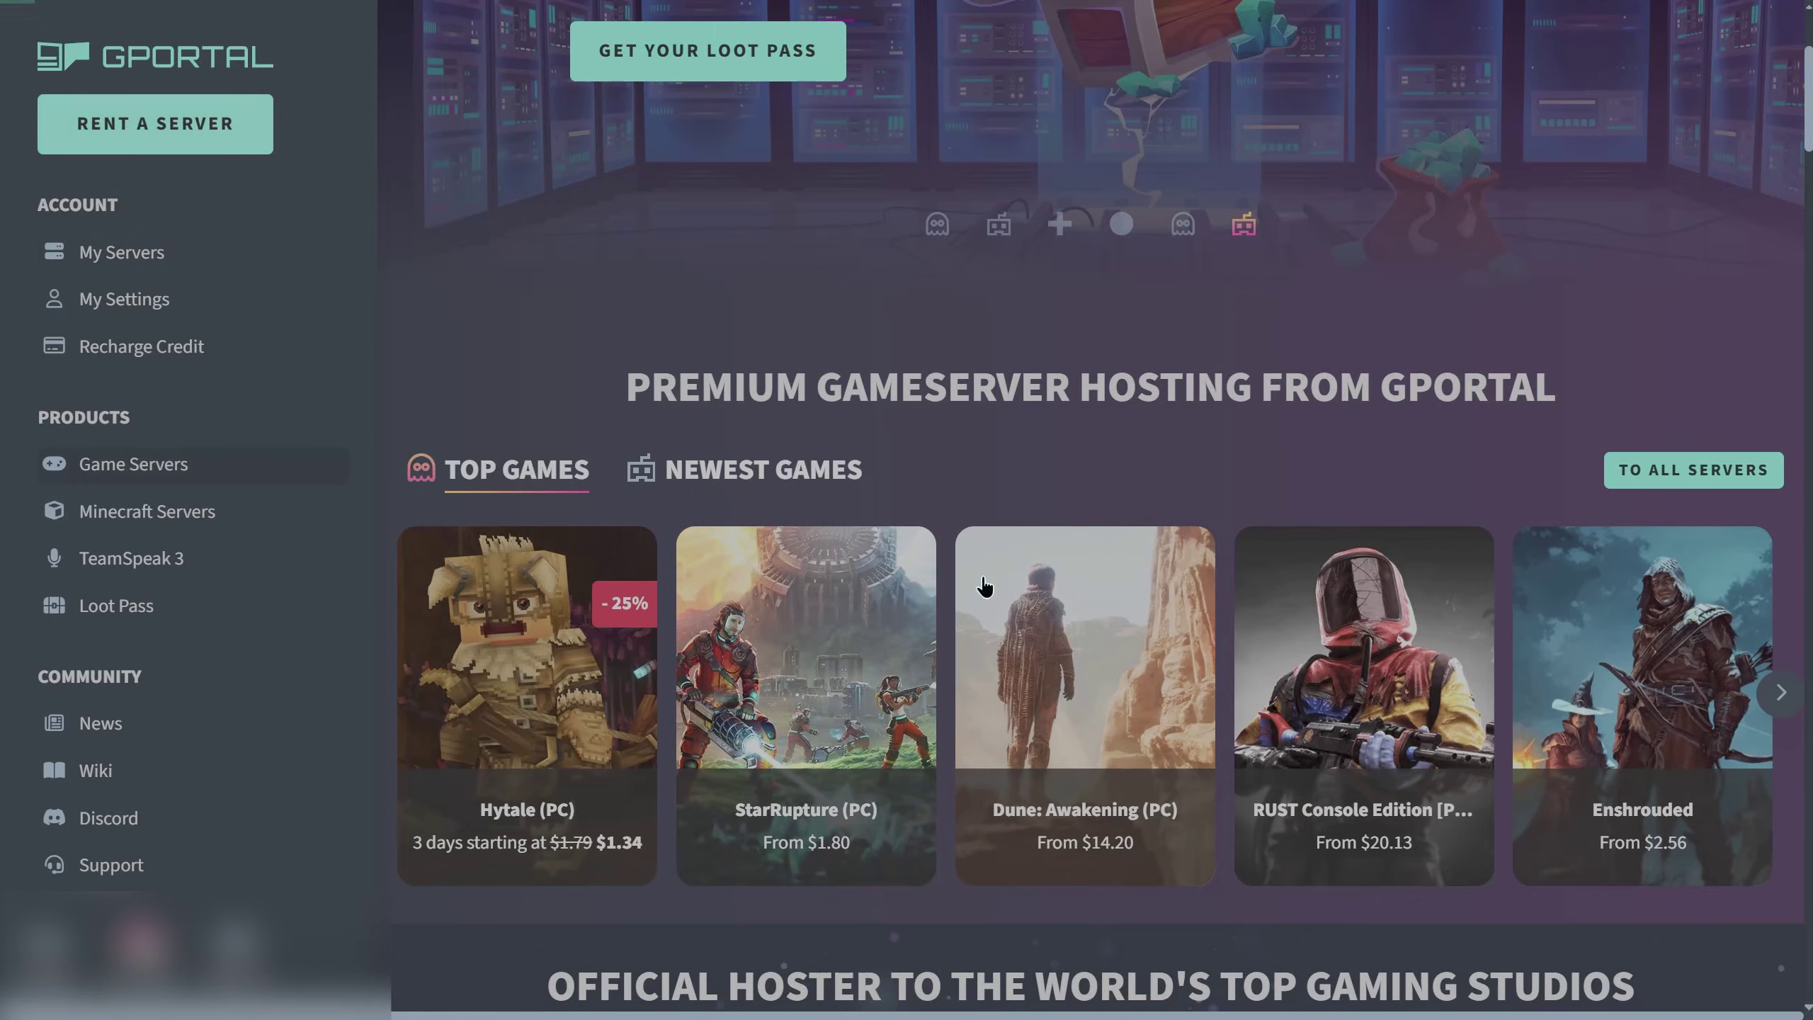
{"action": "left_click", "coordinate": [974, 655]}
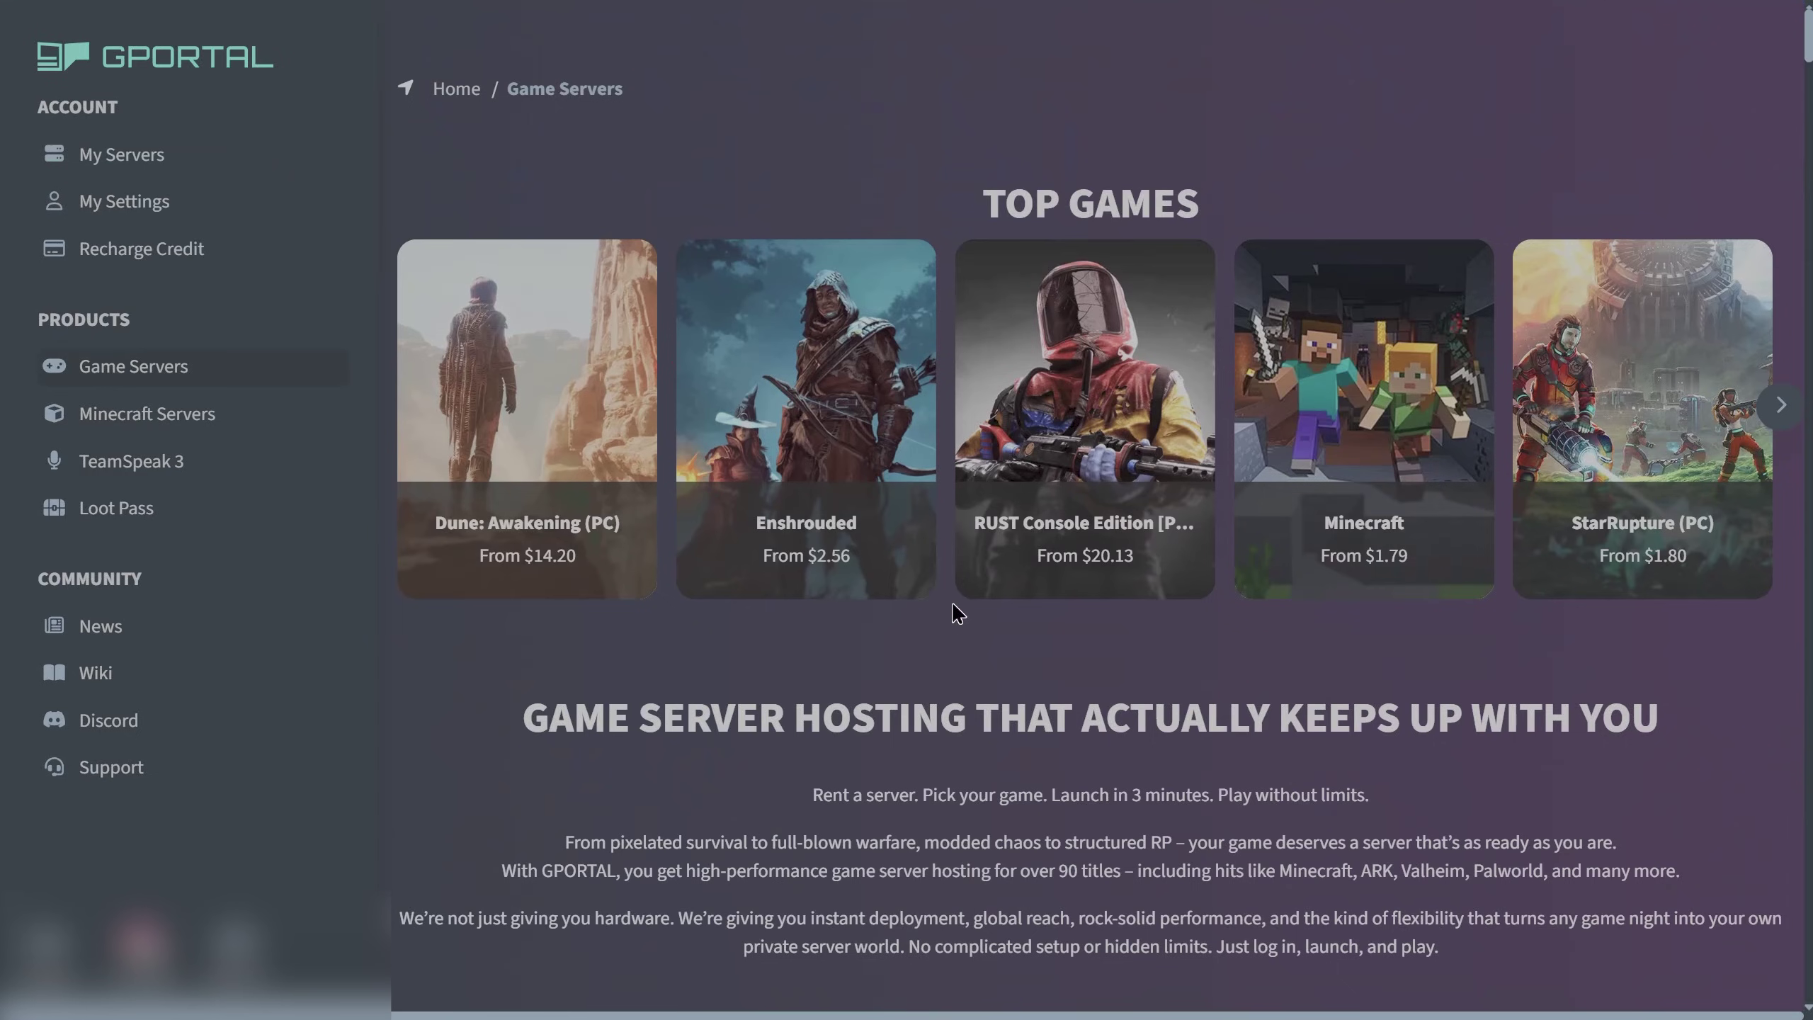
Search the Games From A-Z list for 'starru' to show only StarRupture (PC).
{"action": "scroll", "coordinate": [958, 610], "scroll_direction": "down", "scroll_amount": 7}
{"action": "left_click", "coordinate": [1123, 541]}
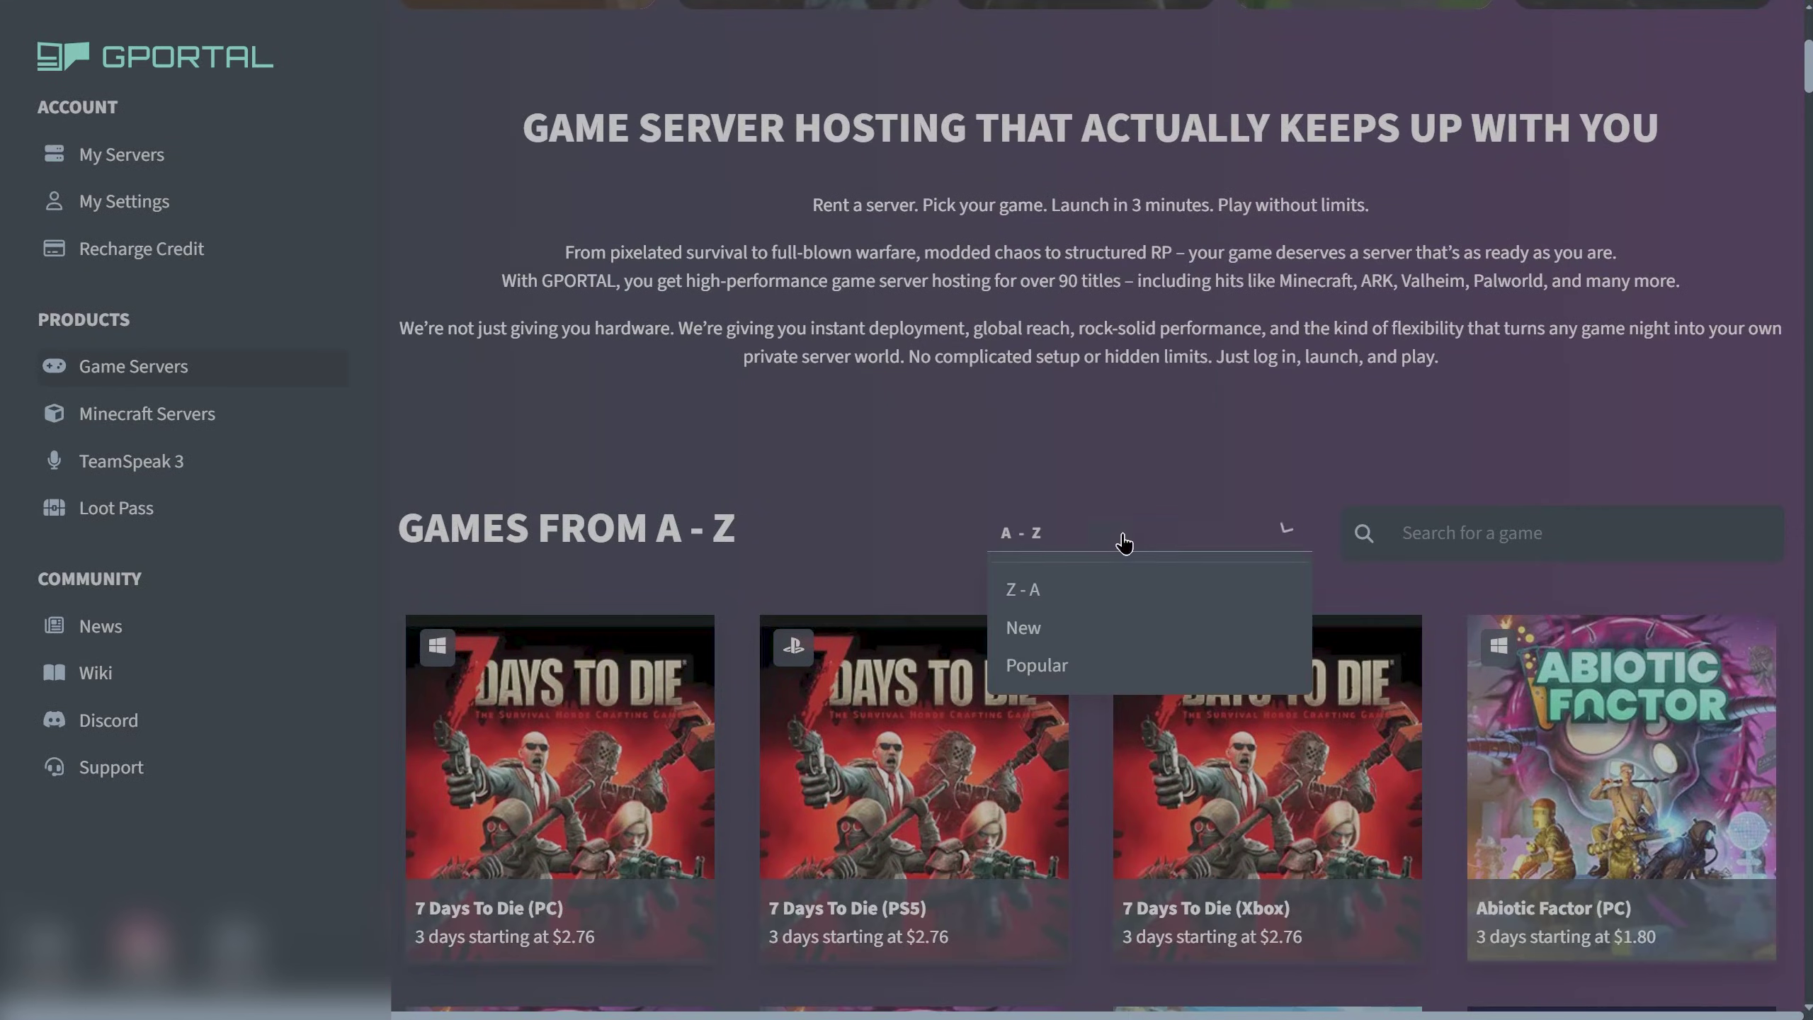
{"action": "left_click", "coordinate": [1472, 517]}
{"action": "type", "text": "star"}
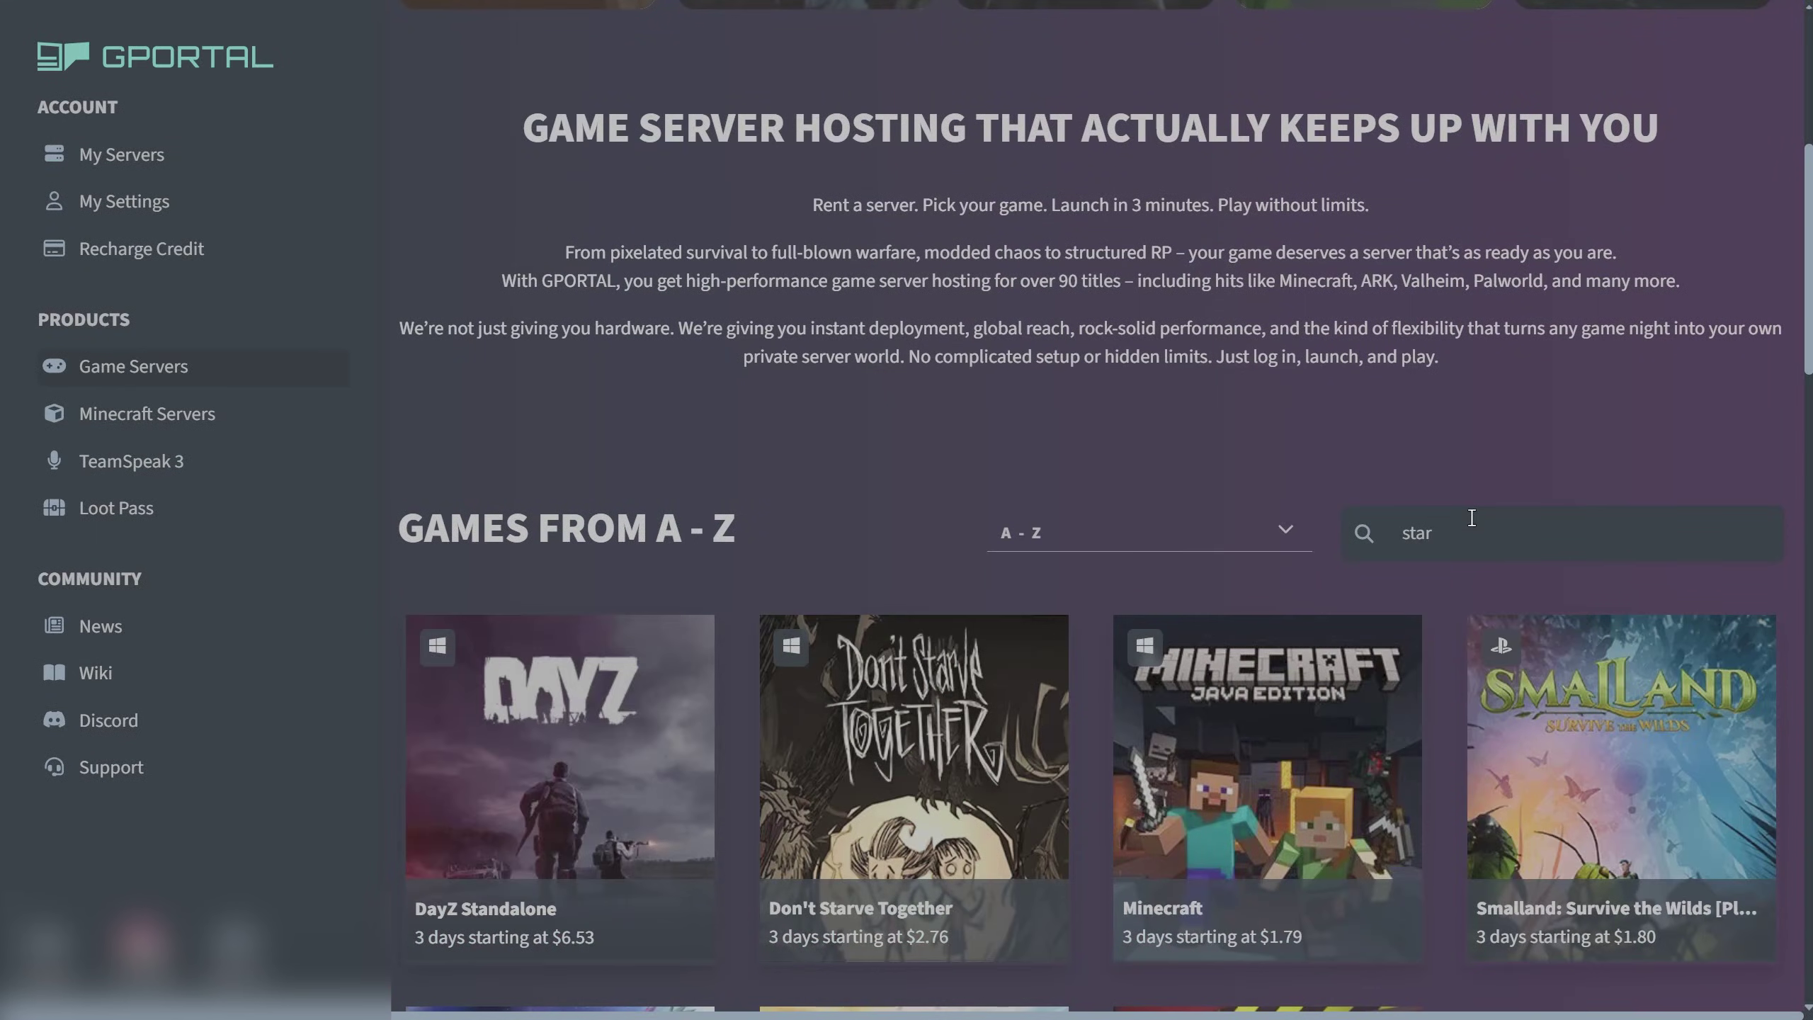
{"action": "type", "text": "rupture"}
{"action": "mouse_move", "coordinate": [571, 814]}
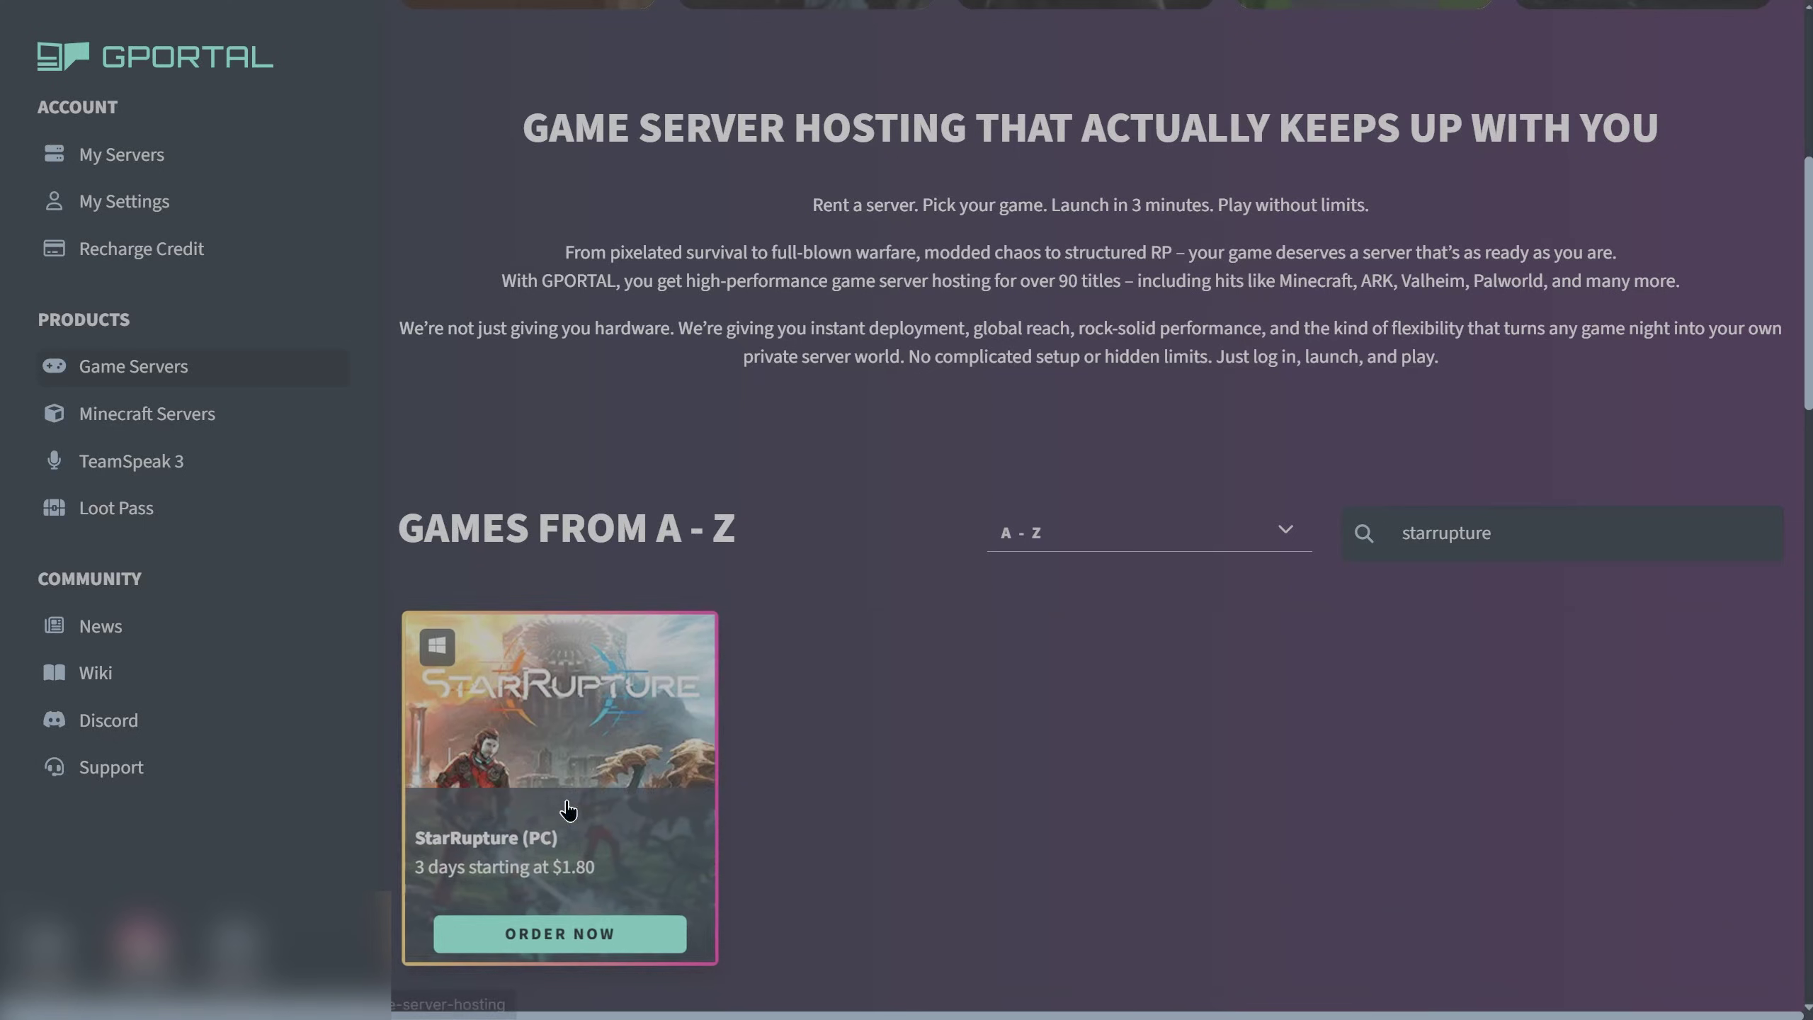
{"action": "scroll", "coordinate": [593, 786], "scroll_direction": "down", "scroll_amount": 2}
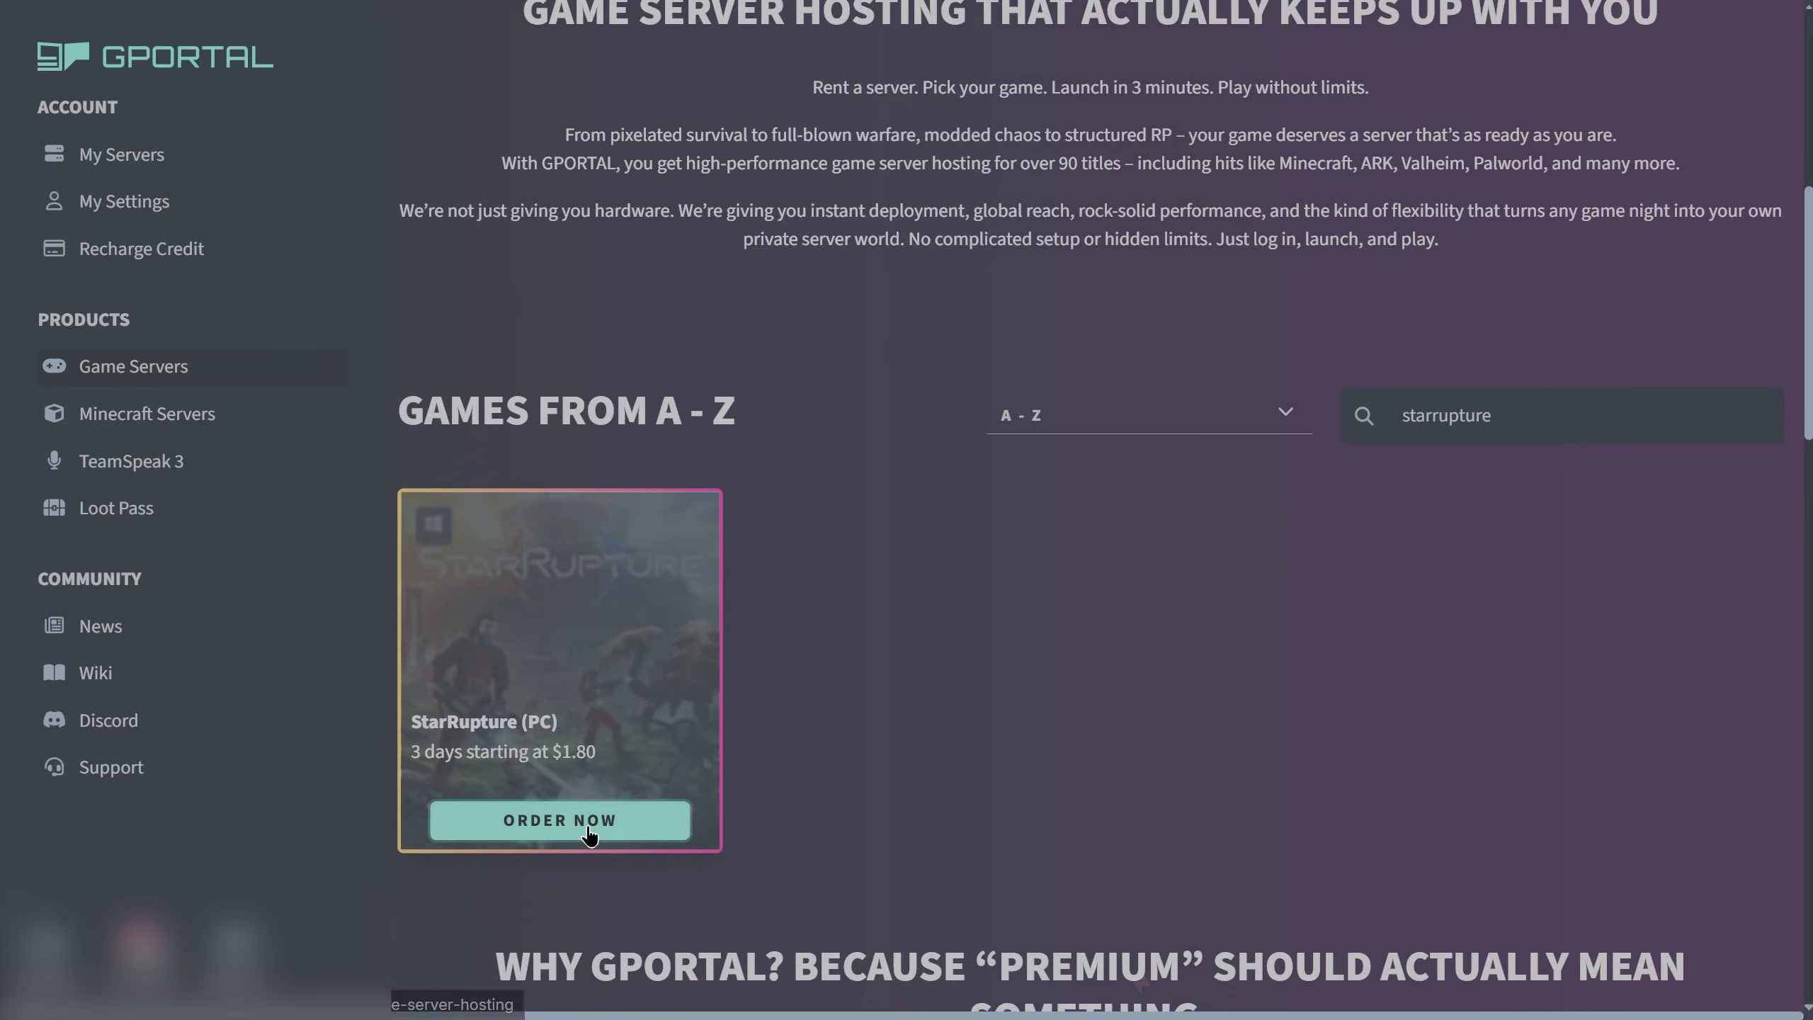
Order a 30-day, 4-slot StarRupture server in USA (Washington, D.C.) for US$7.00.
{"action": "left_click", "coordinate": [559, 820]}
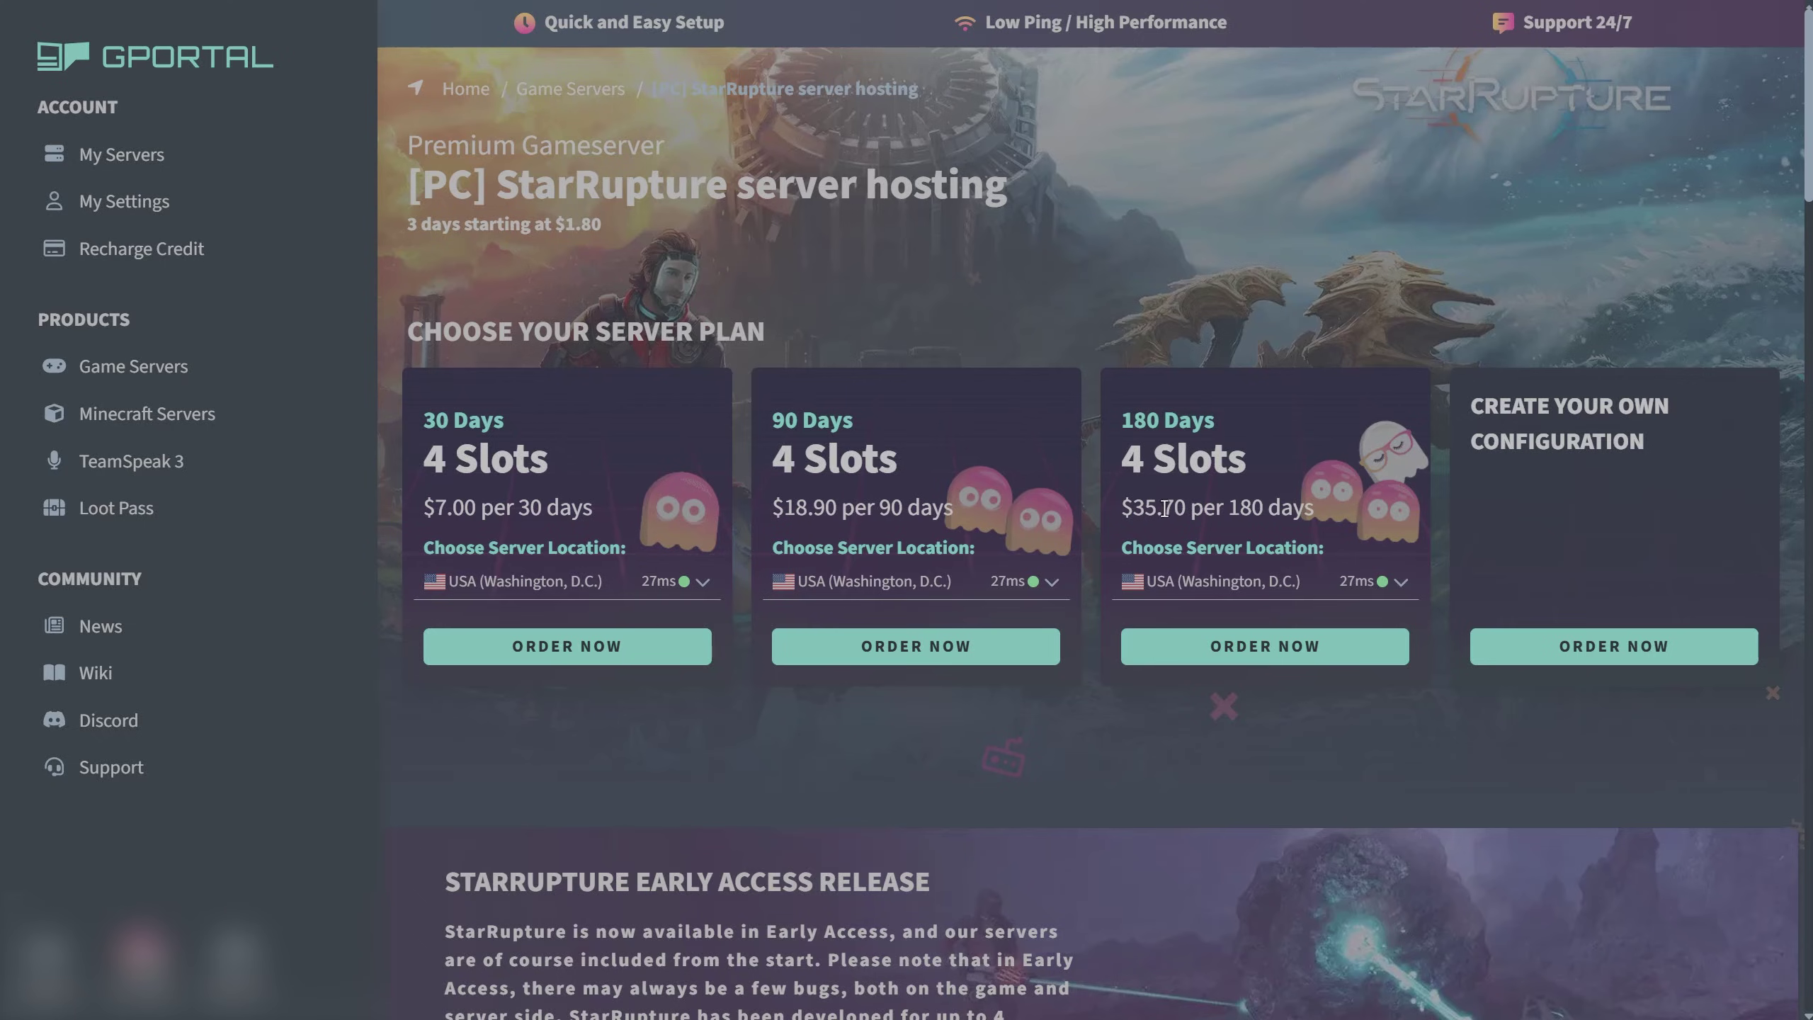
{"action": "left_click", "coordinate": [1248, 508]}
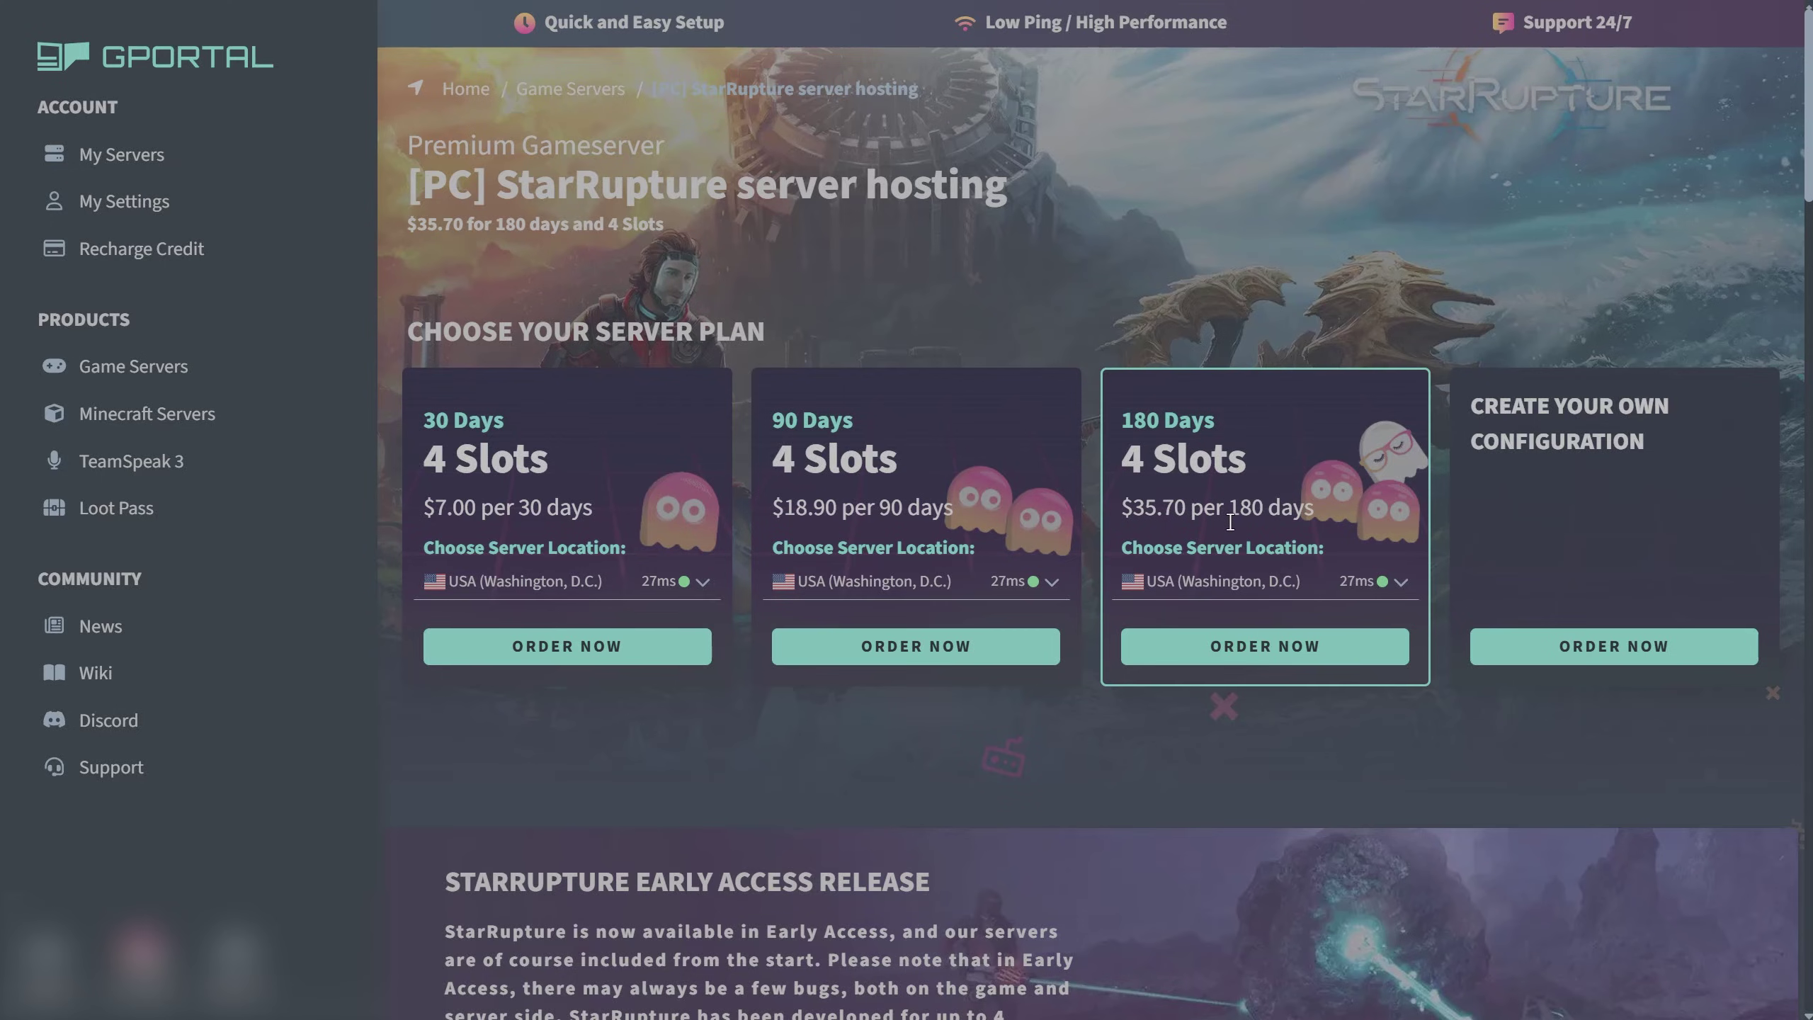
{"action": "left_click", "coordinate": [685, 593]}
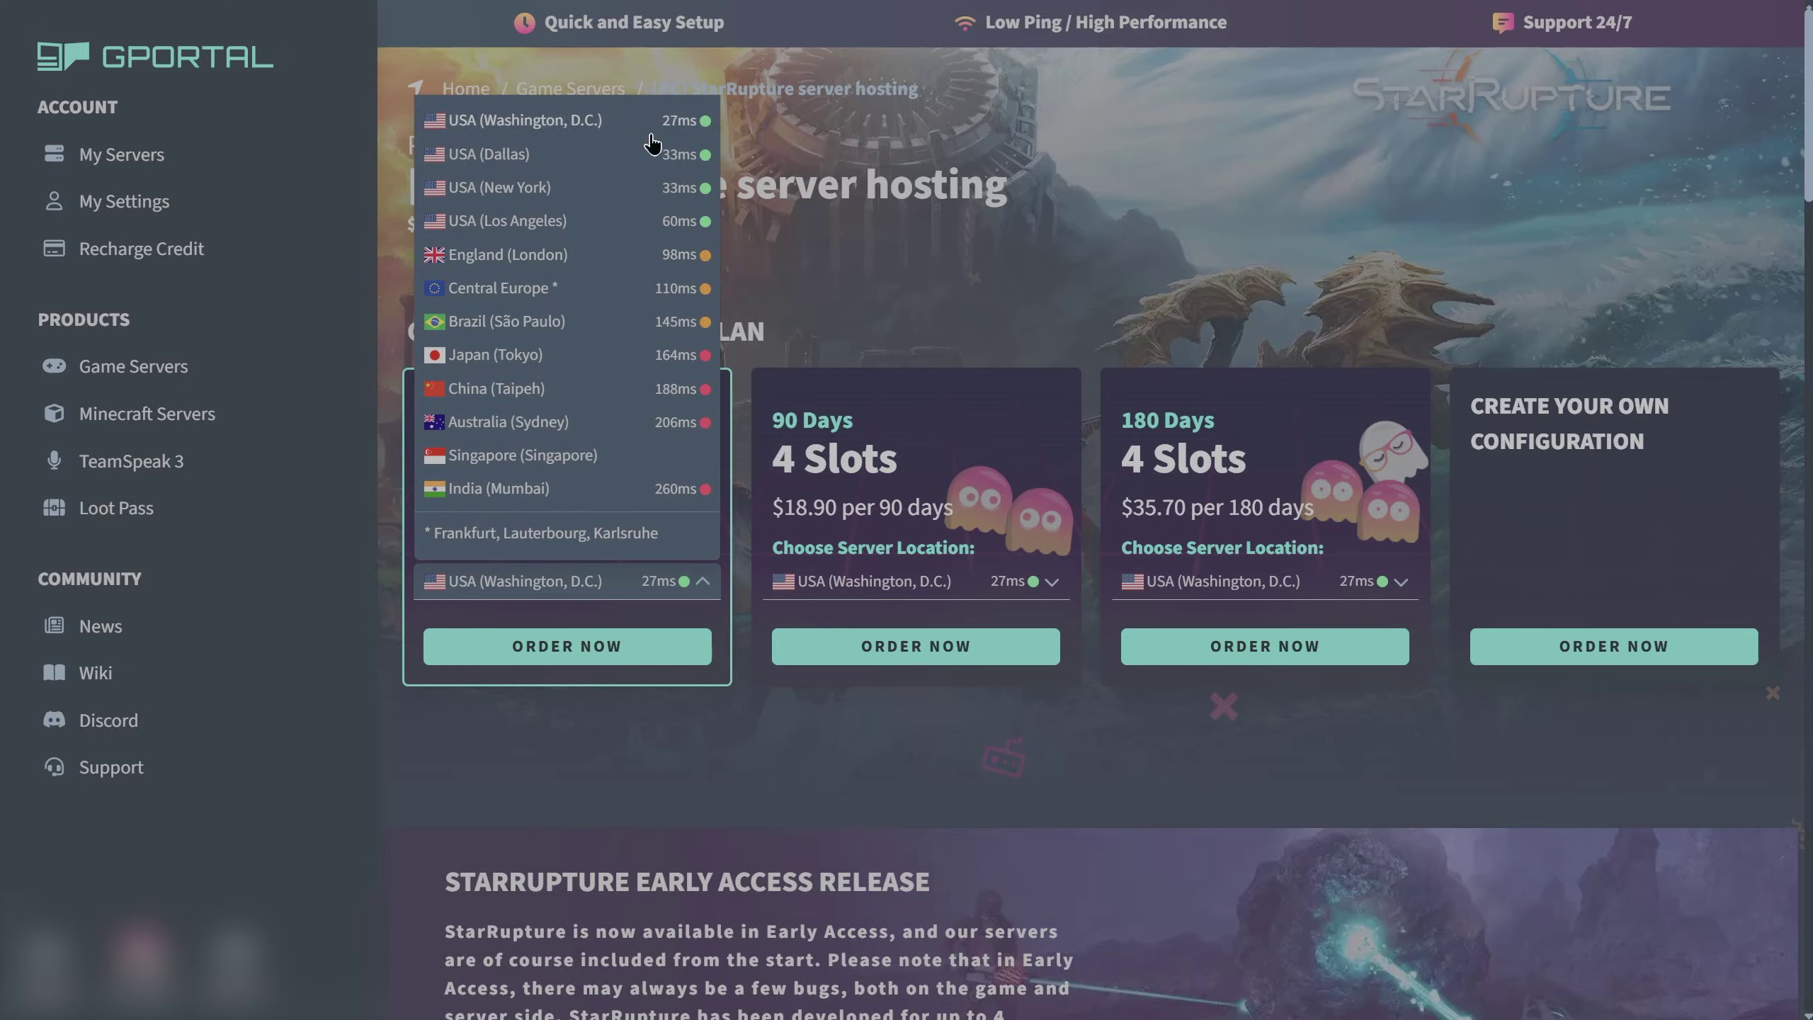
{"action": "left_click", "coordinate": [684, 572]}
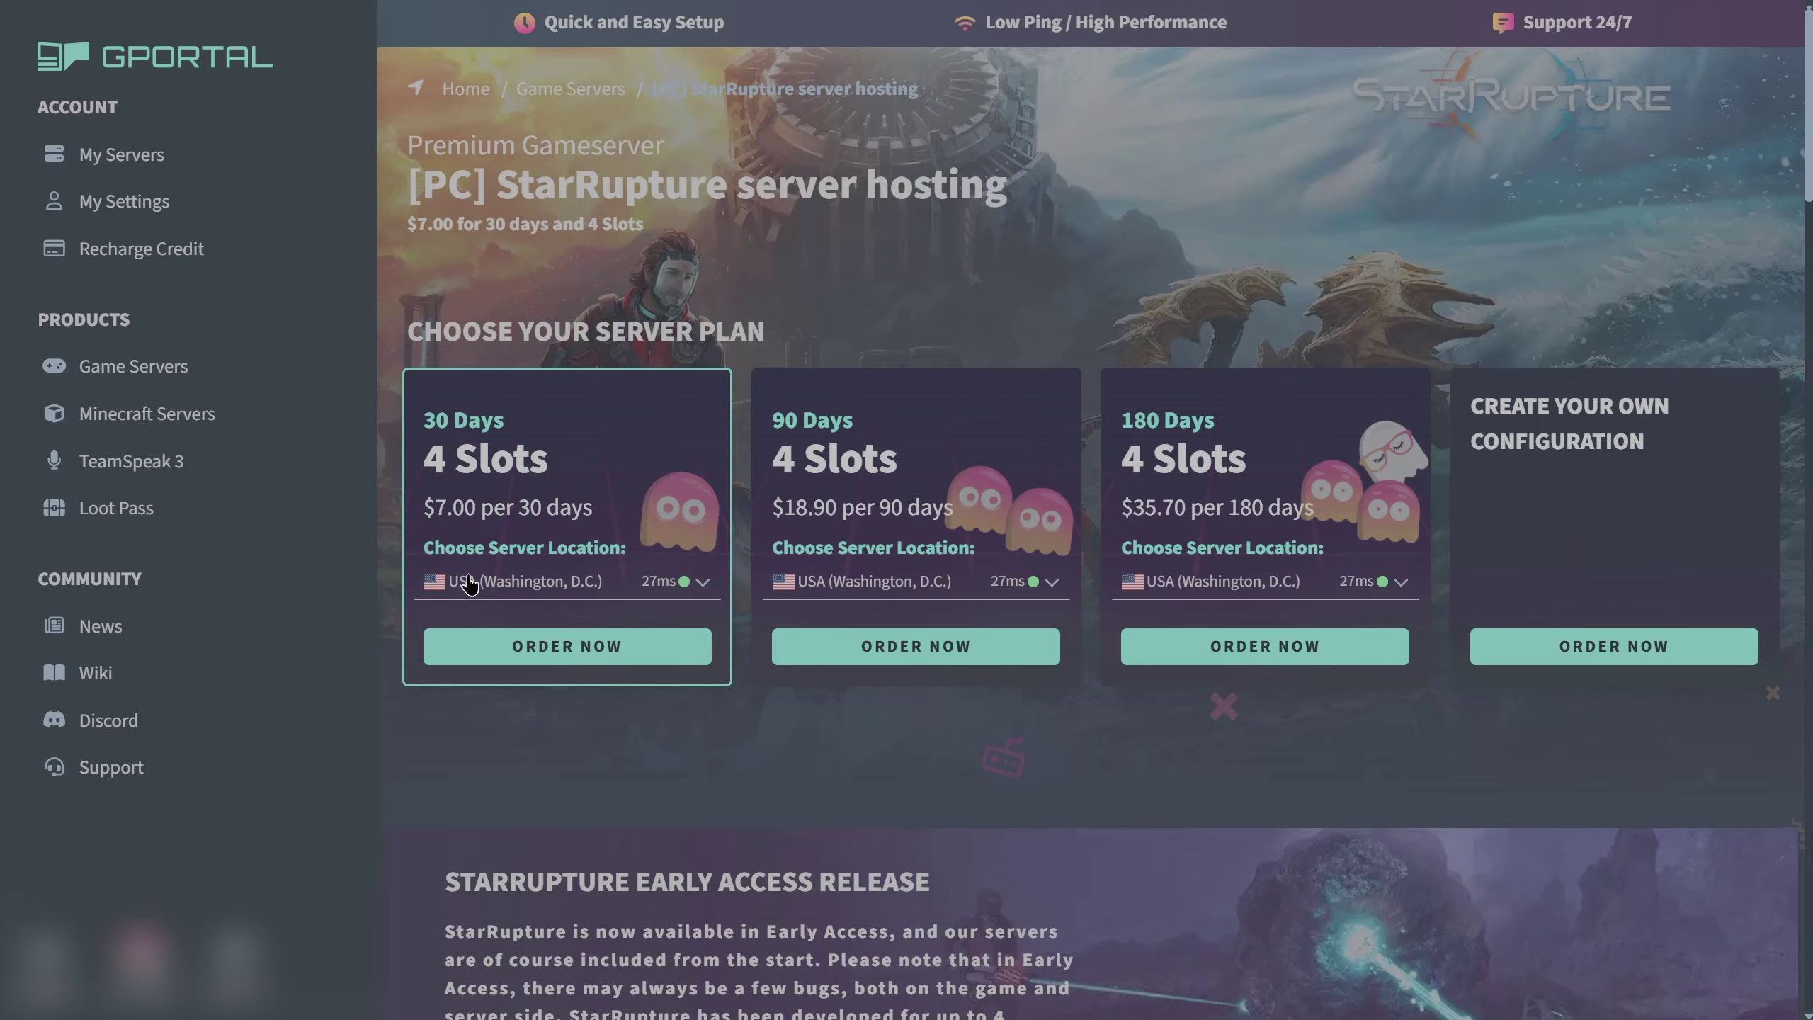
{"action": "left_click", "coordinate": [702, 592]}
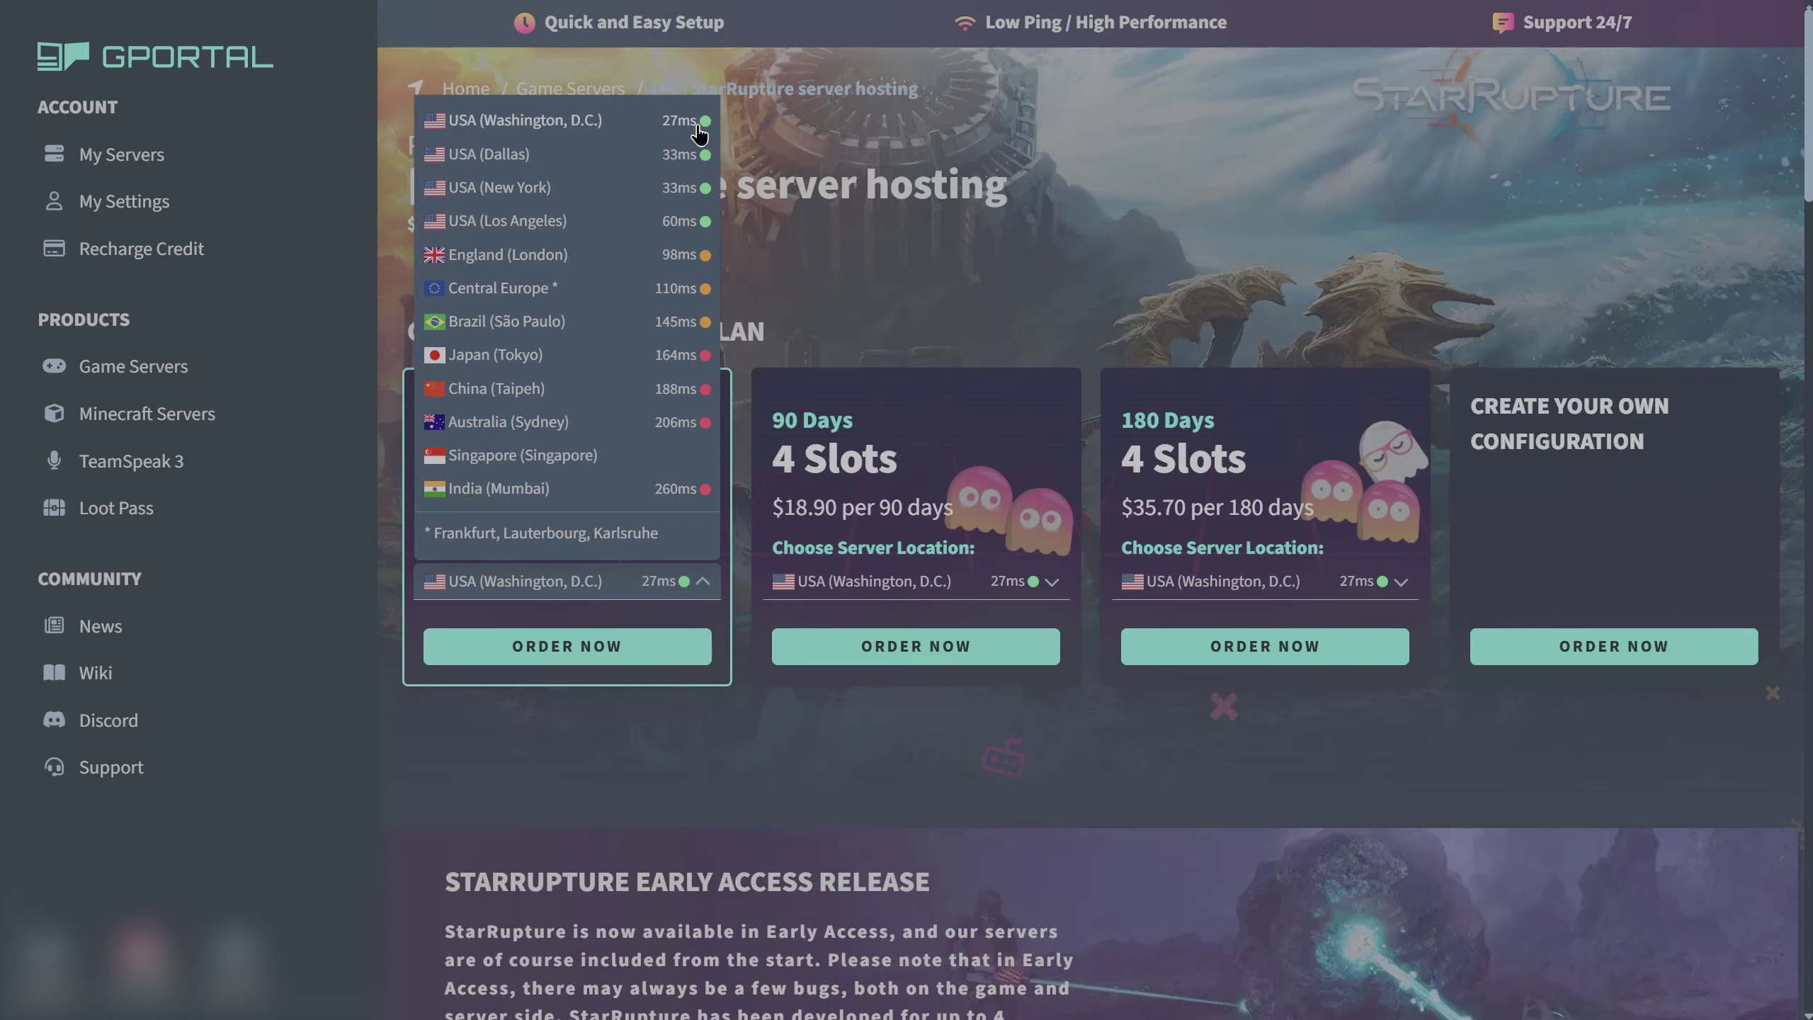
{"action": "left_click", "coordinate": [698, 123]}
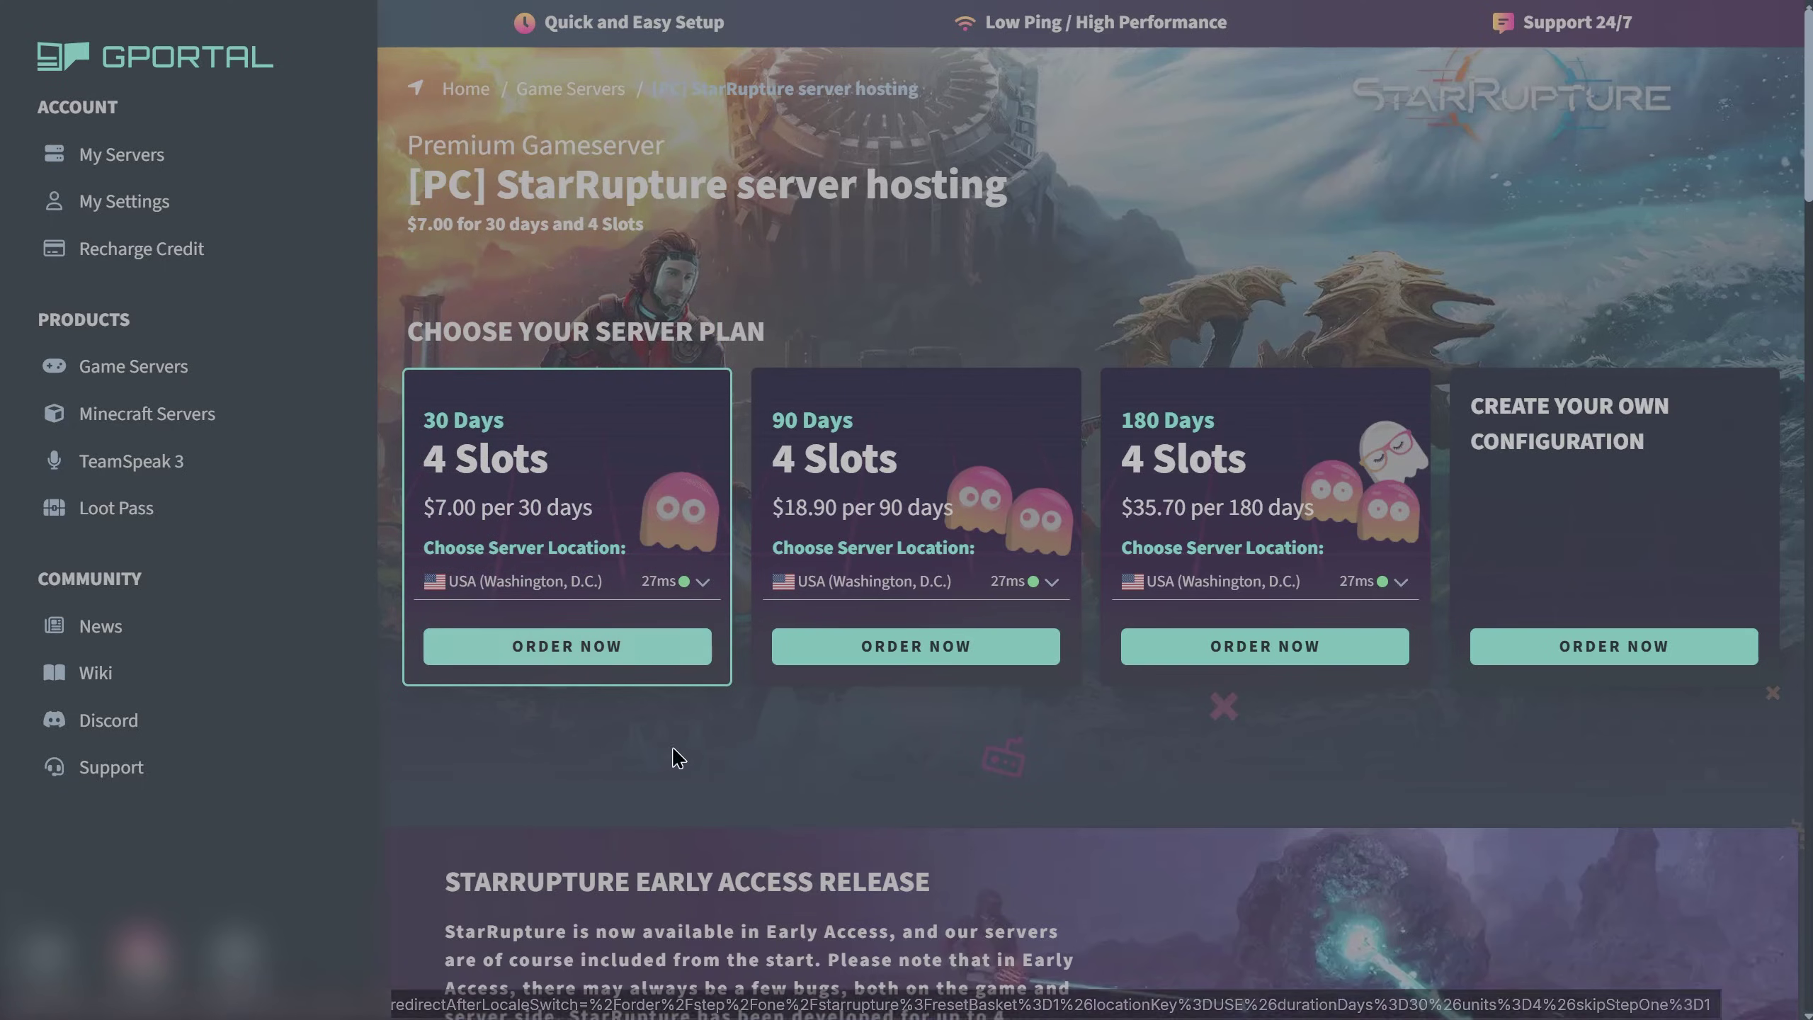
{"action": "scroll", "coordinate": [714, 757], "scroll_direction": "down", "scroll_amount": 5}
{"action": "scroll", "coordinate": [732, 750], "scroll_direction": "down", "scroll_amount": 1}
{"action": "scroll", "coordinate": [671, 714], "scroll_direction": "up", "scroll_amount": 6}
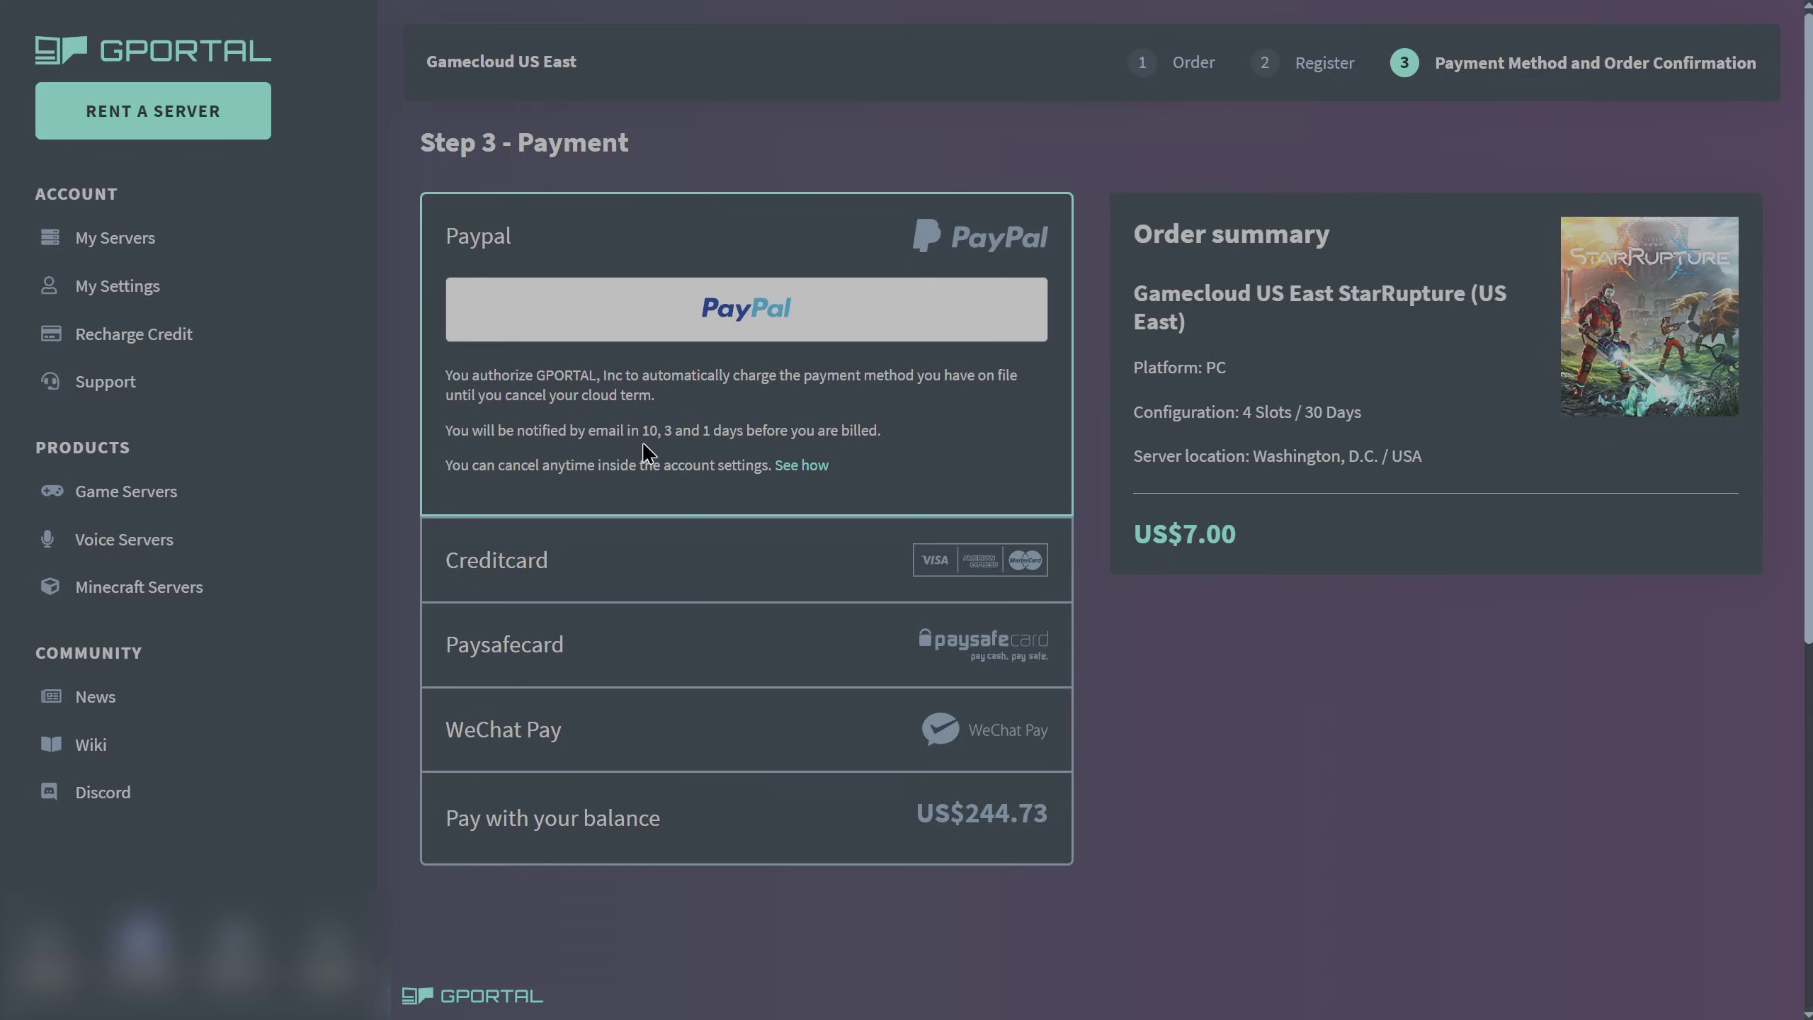
Preview the Creditcard, Paysafecard, WeChat Pay, account balance and PayPal payment options.
{"action": "left_click", "coordinate": [633, 568]}
{"action": "left_click", "coordinate": [660, 717]}
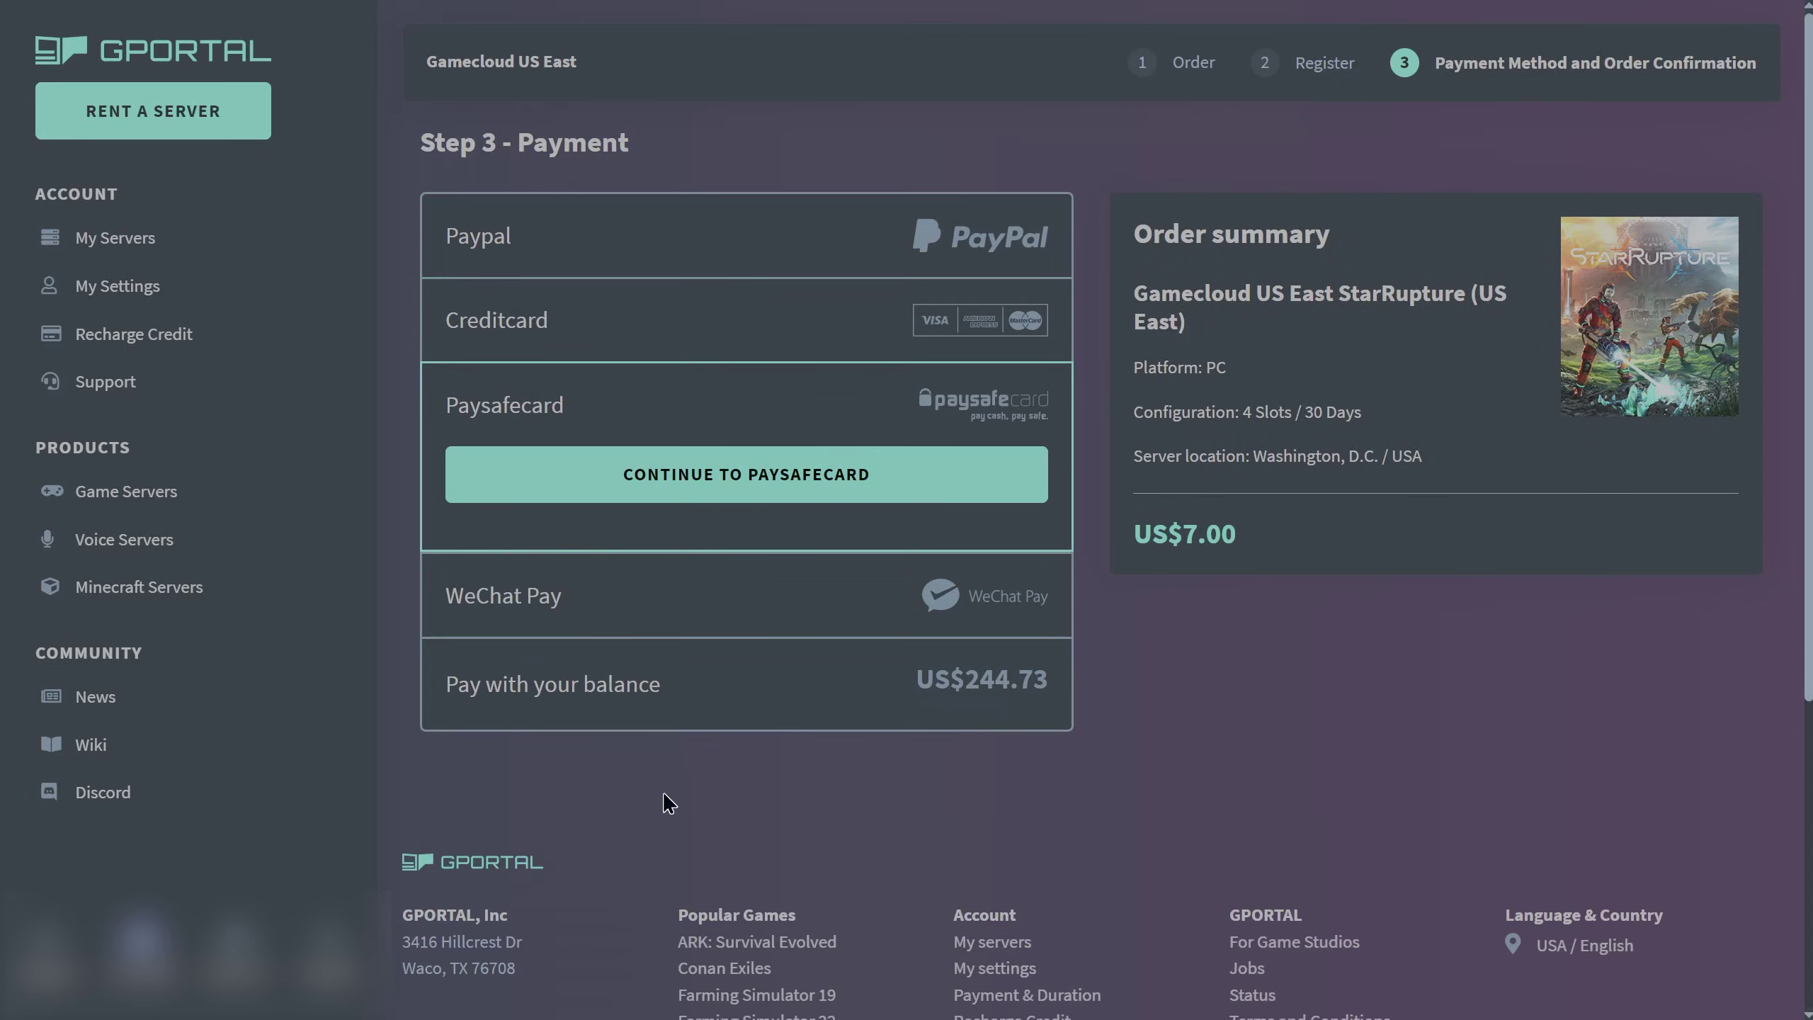
{"action": "left_click", "coordinate": [658, 602]}
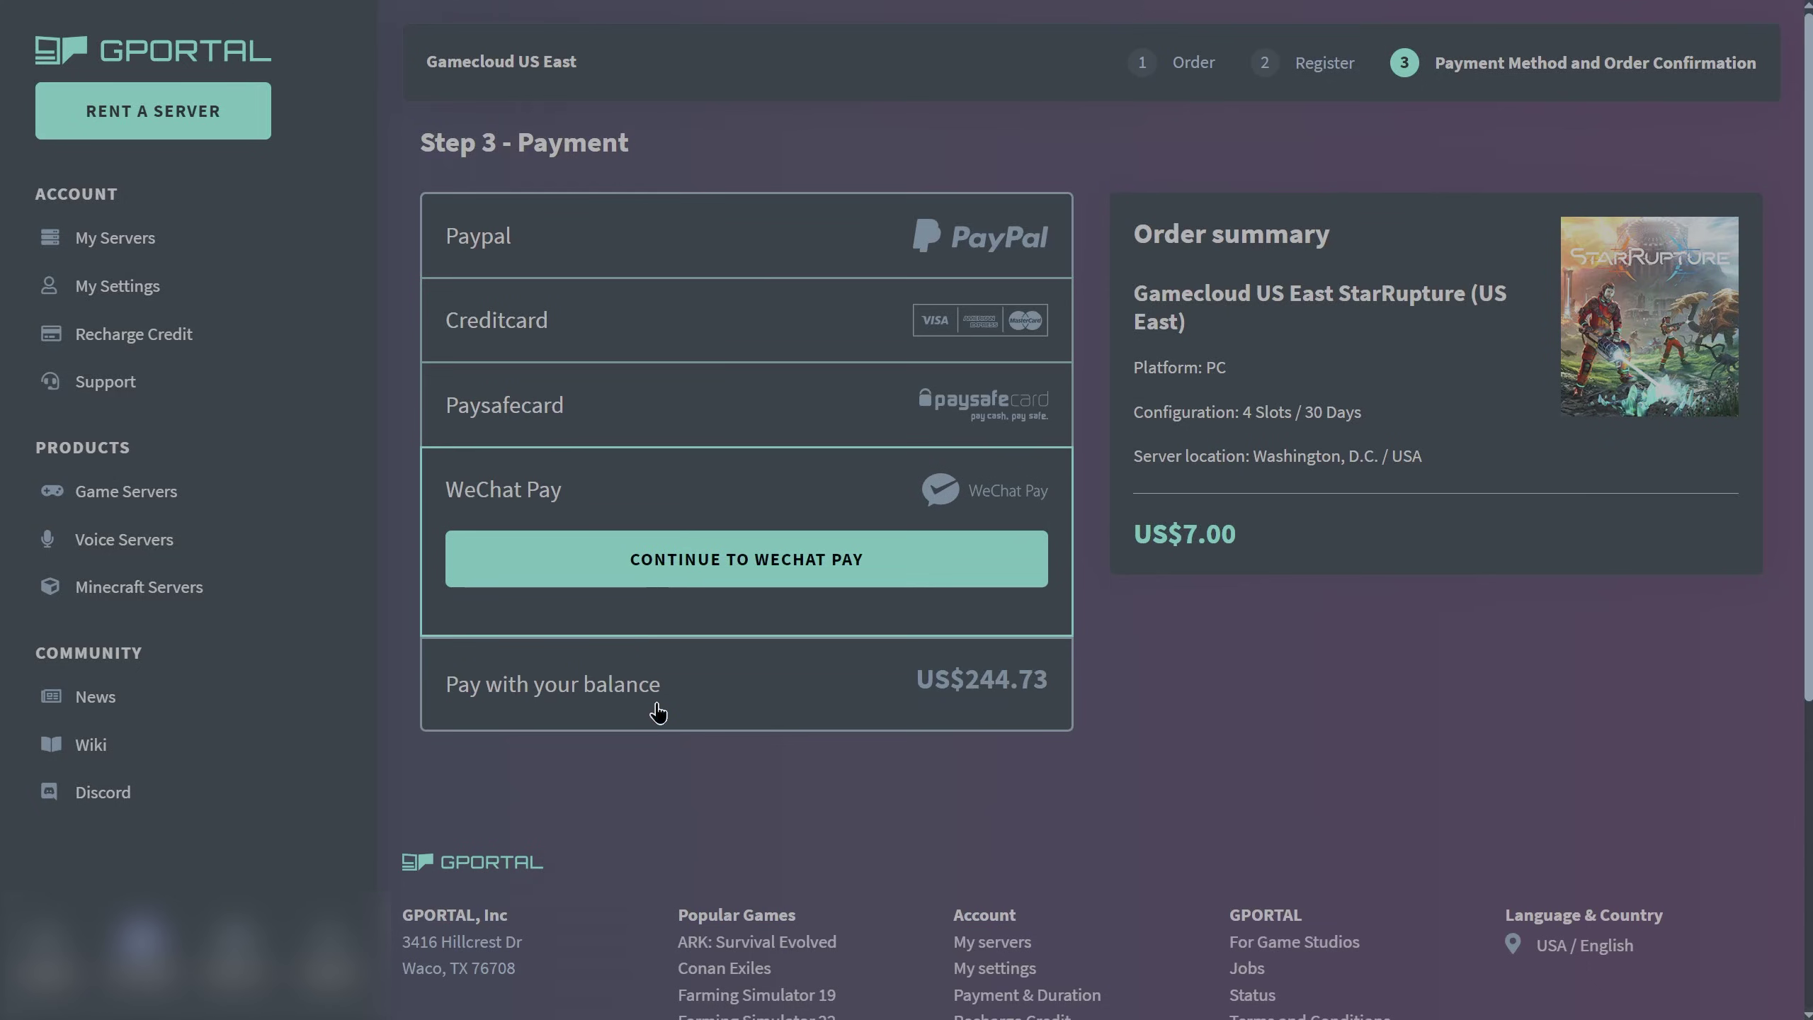
{"action": "left_click", "coordinate": [762, 716]}
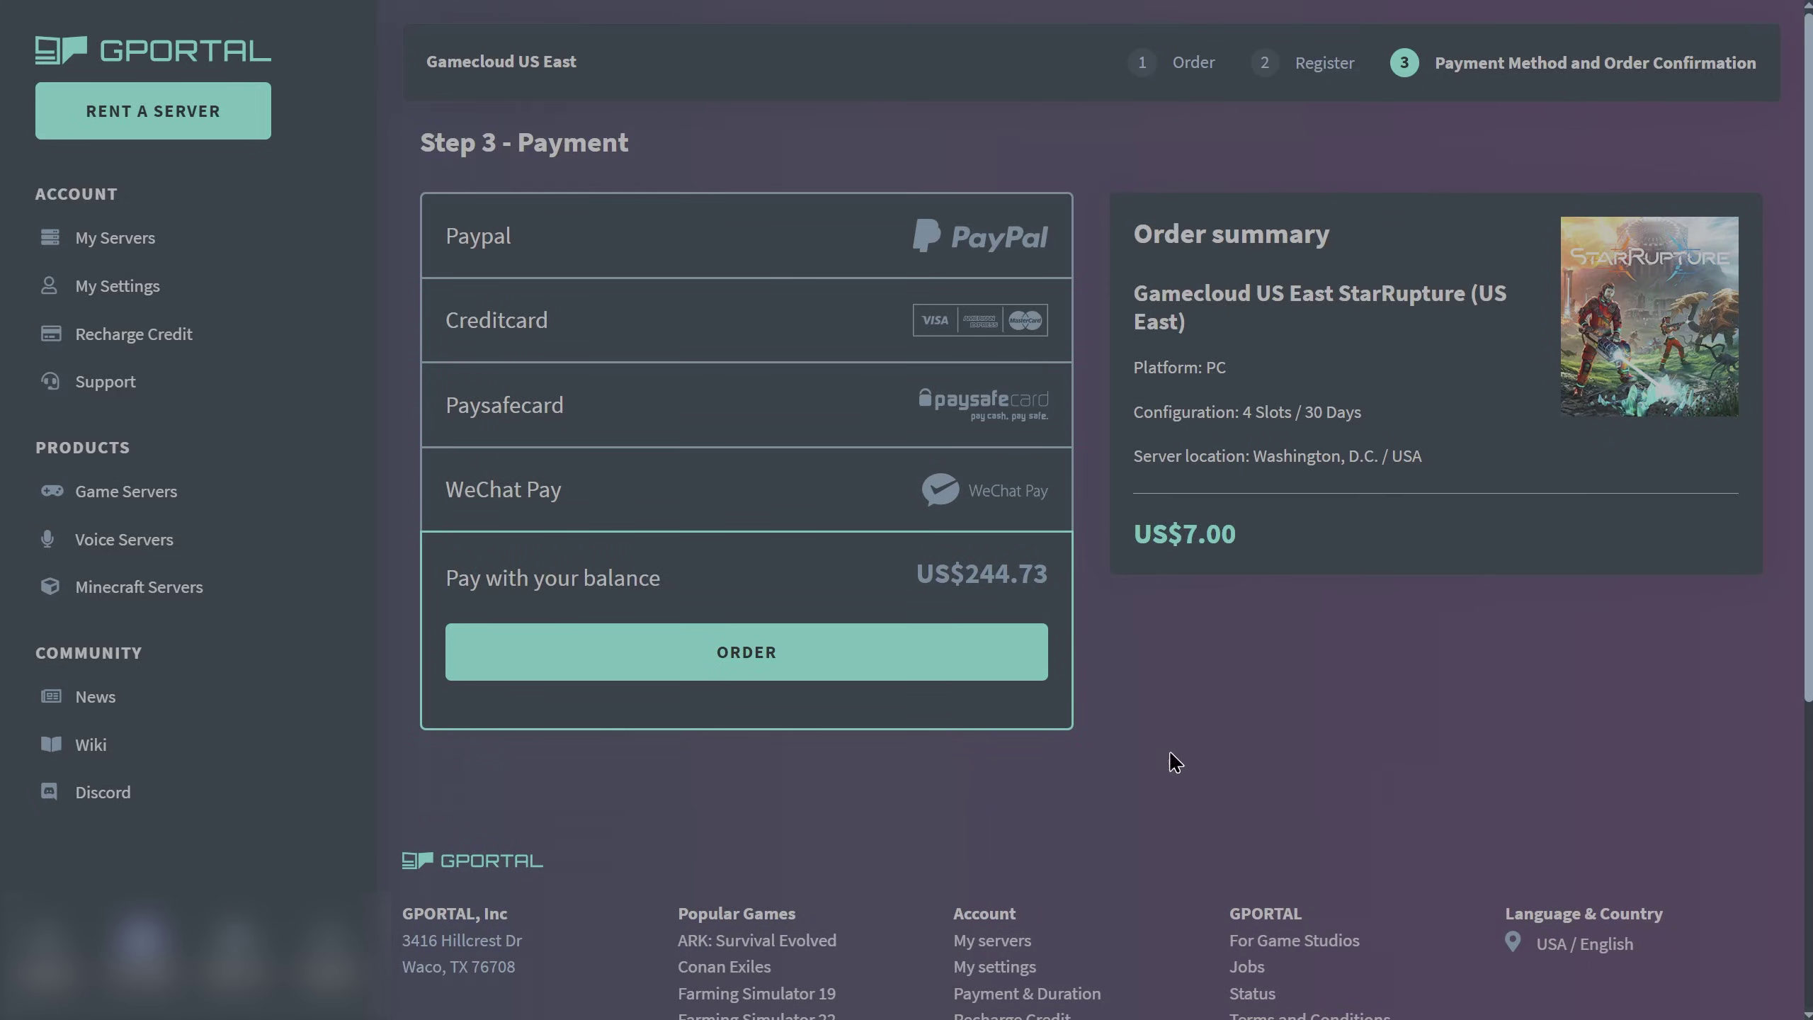
{"action": "left_click", "coordinate": [885, 405]}
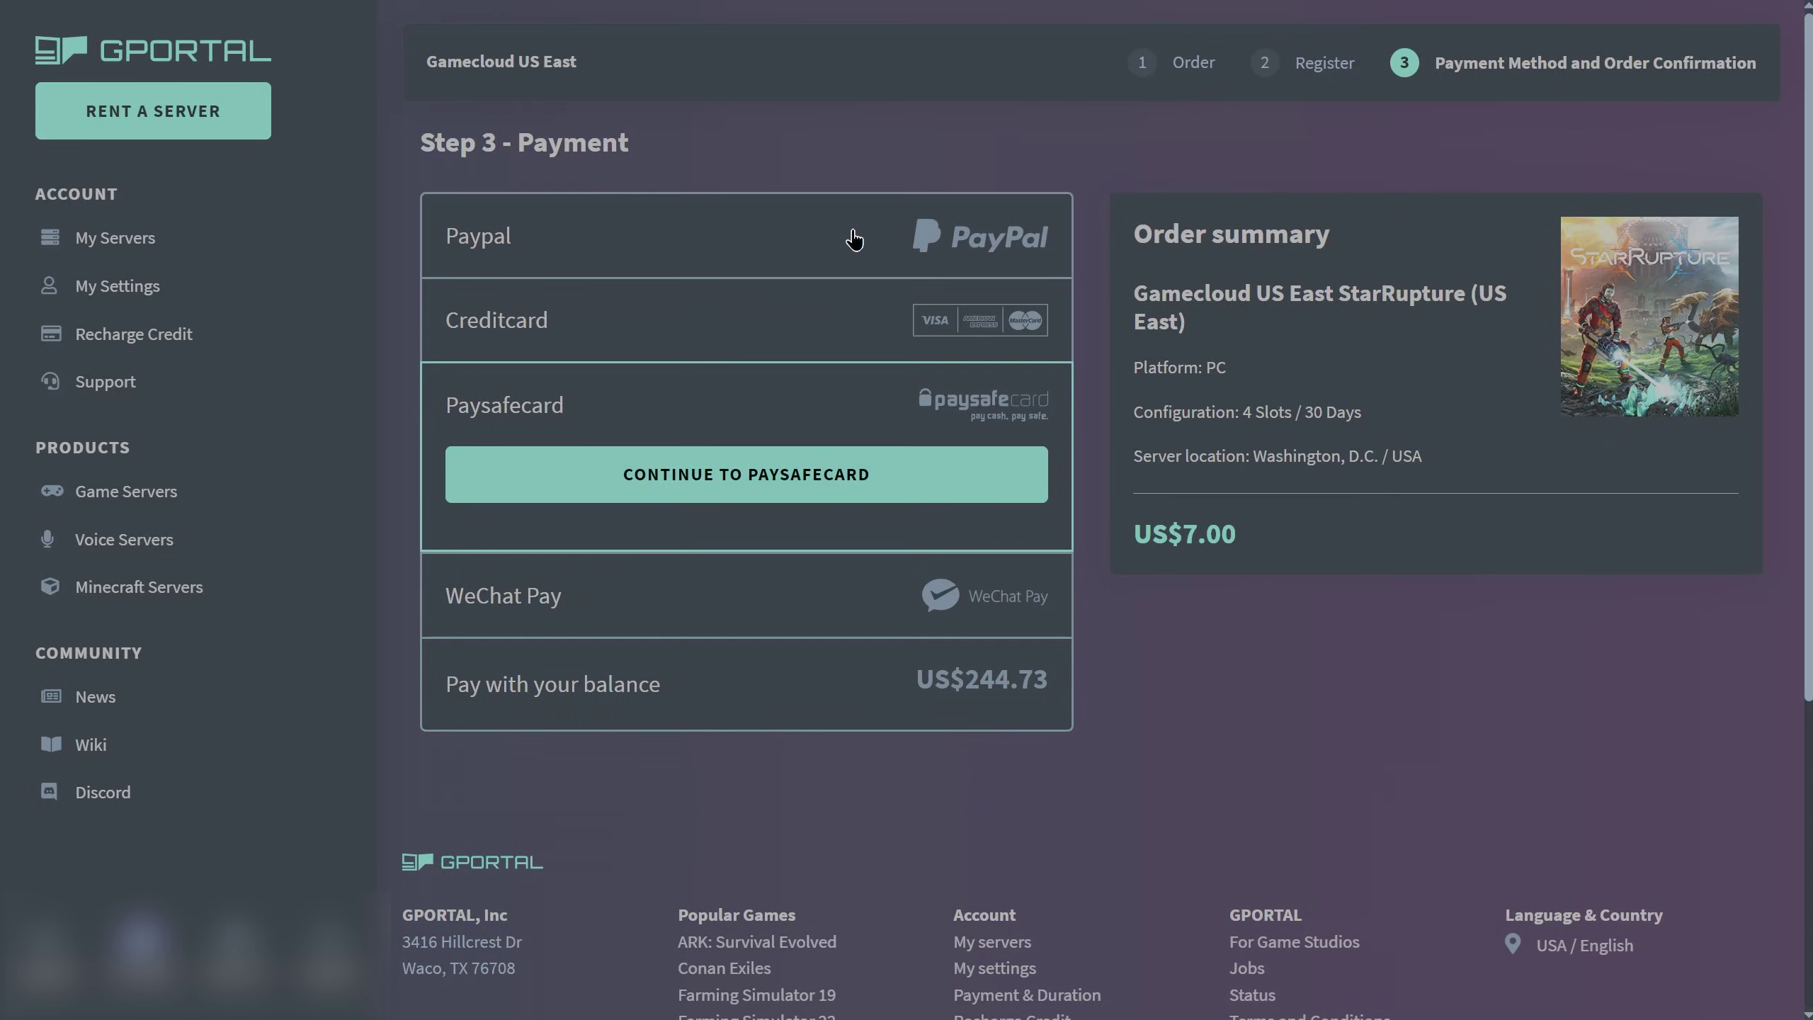
{"action": "left_click", "coordinate": [853, 239]}
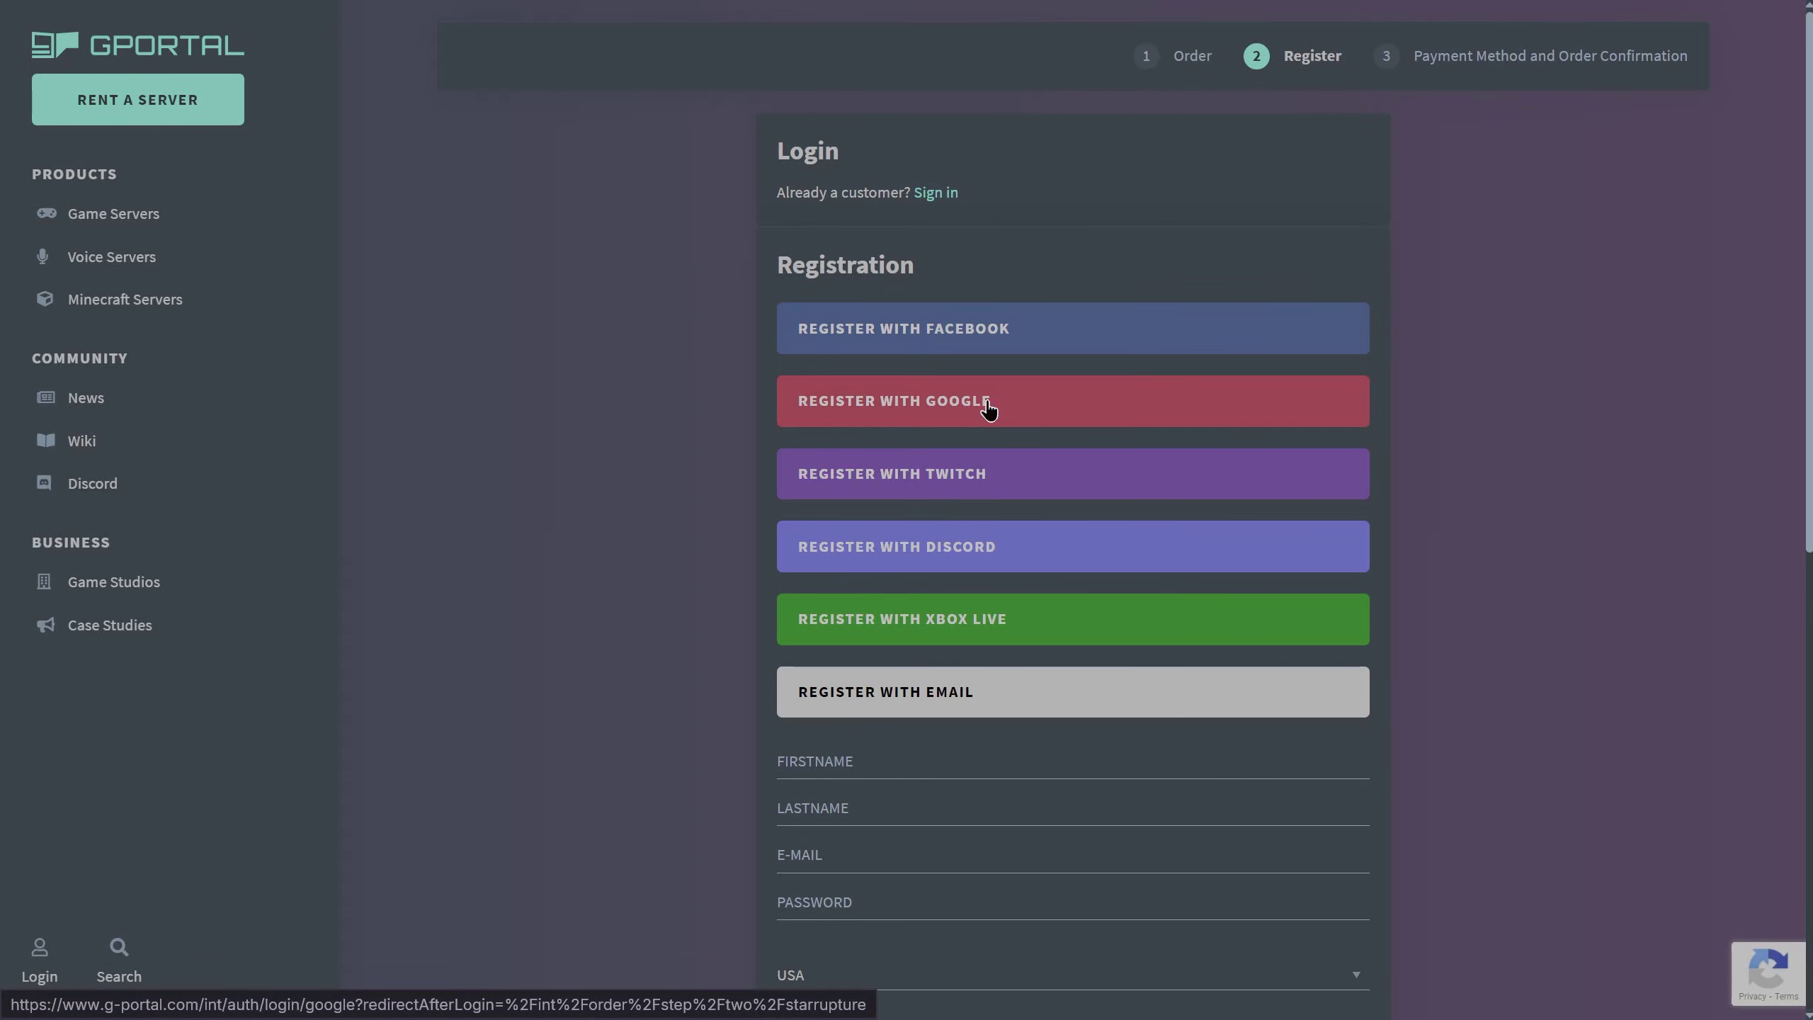
Fill the registration e-mail from the saved login and clear the autofilled password field.
{"action": "scroll", "coordinate": [1085, 615], "scroll_direction": "down", "scroll_amount": 5}
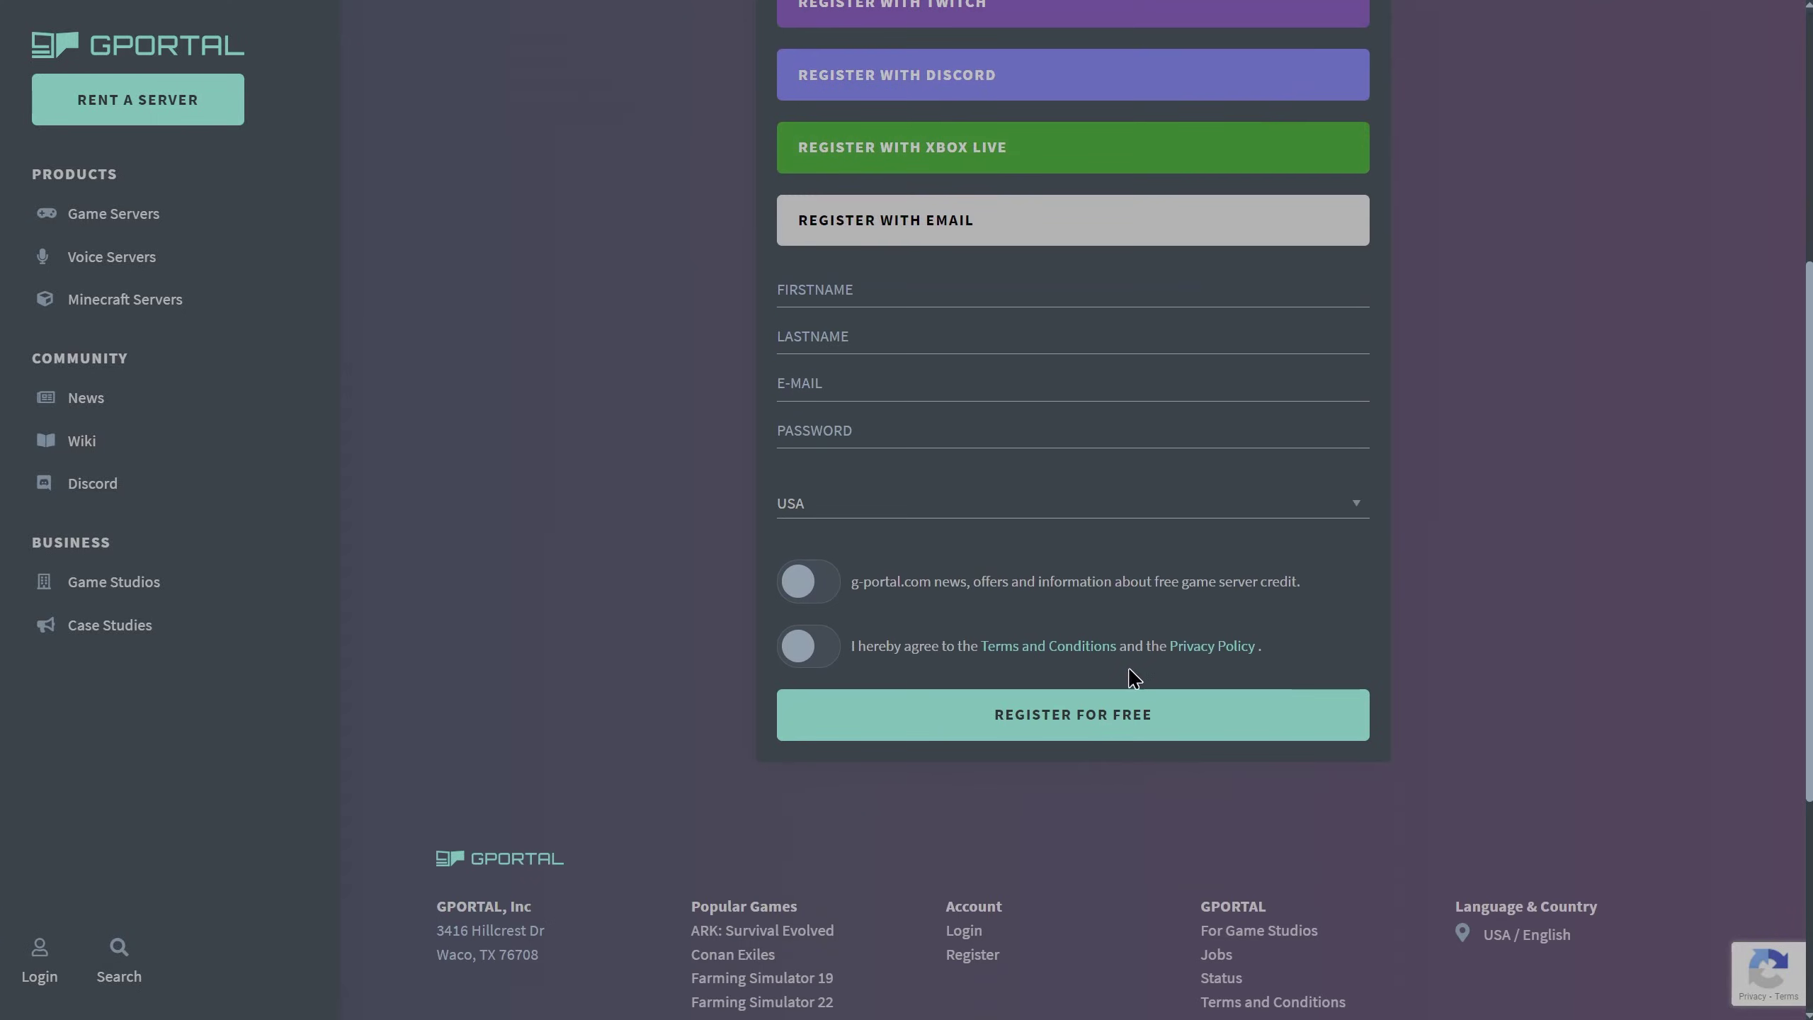
{"action": "scroll", "coordinate": [907, 689], "scroll_direction": "up", "scroll_amount": 3}
{"action": "left_click", "coordinate": [867, 522]}
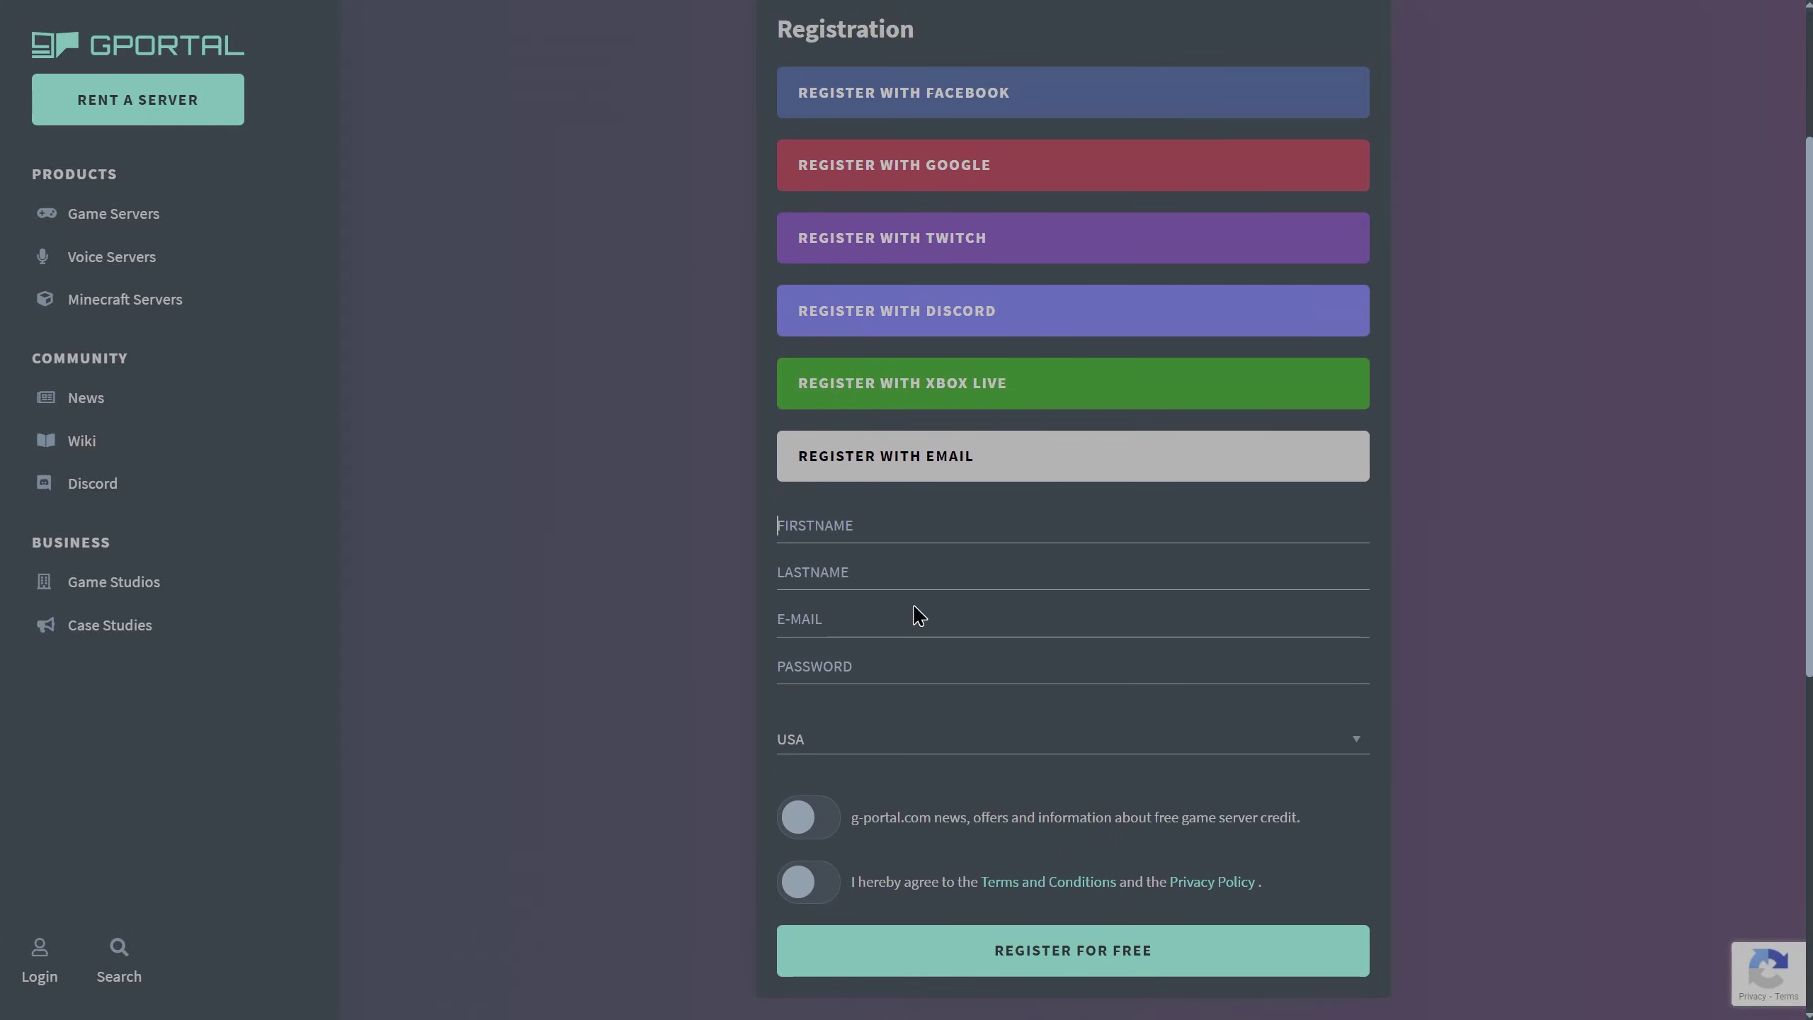
{"action": "left_click", "coordinate": [946, 625]}
{"action": "left_click", "coordinate": [967, 668]}
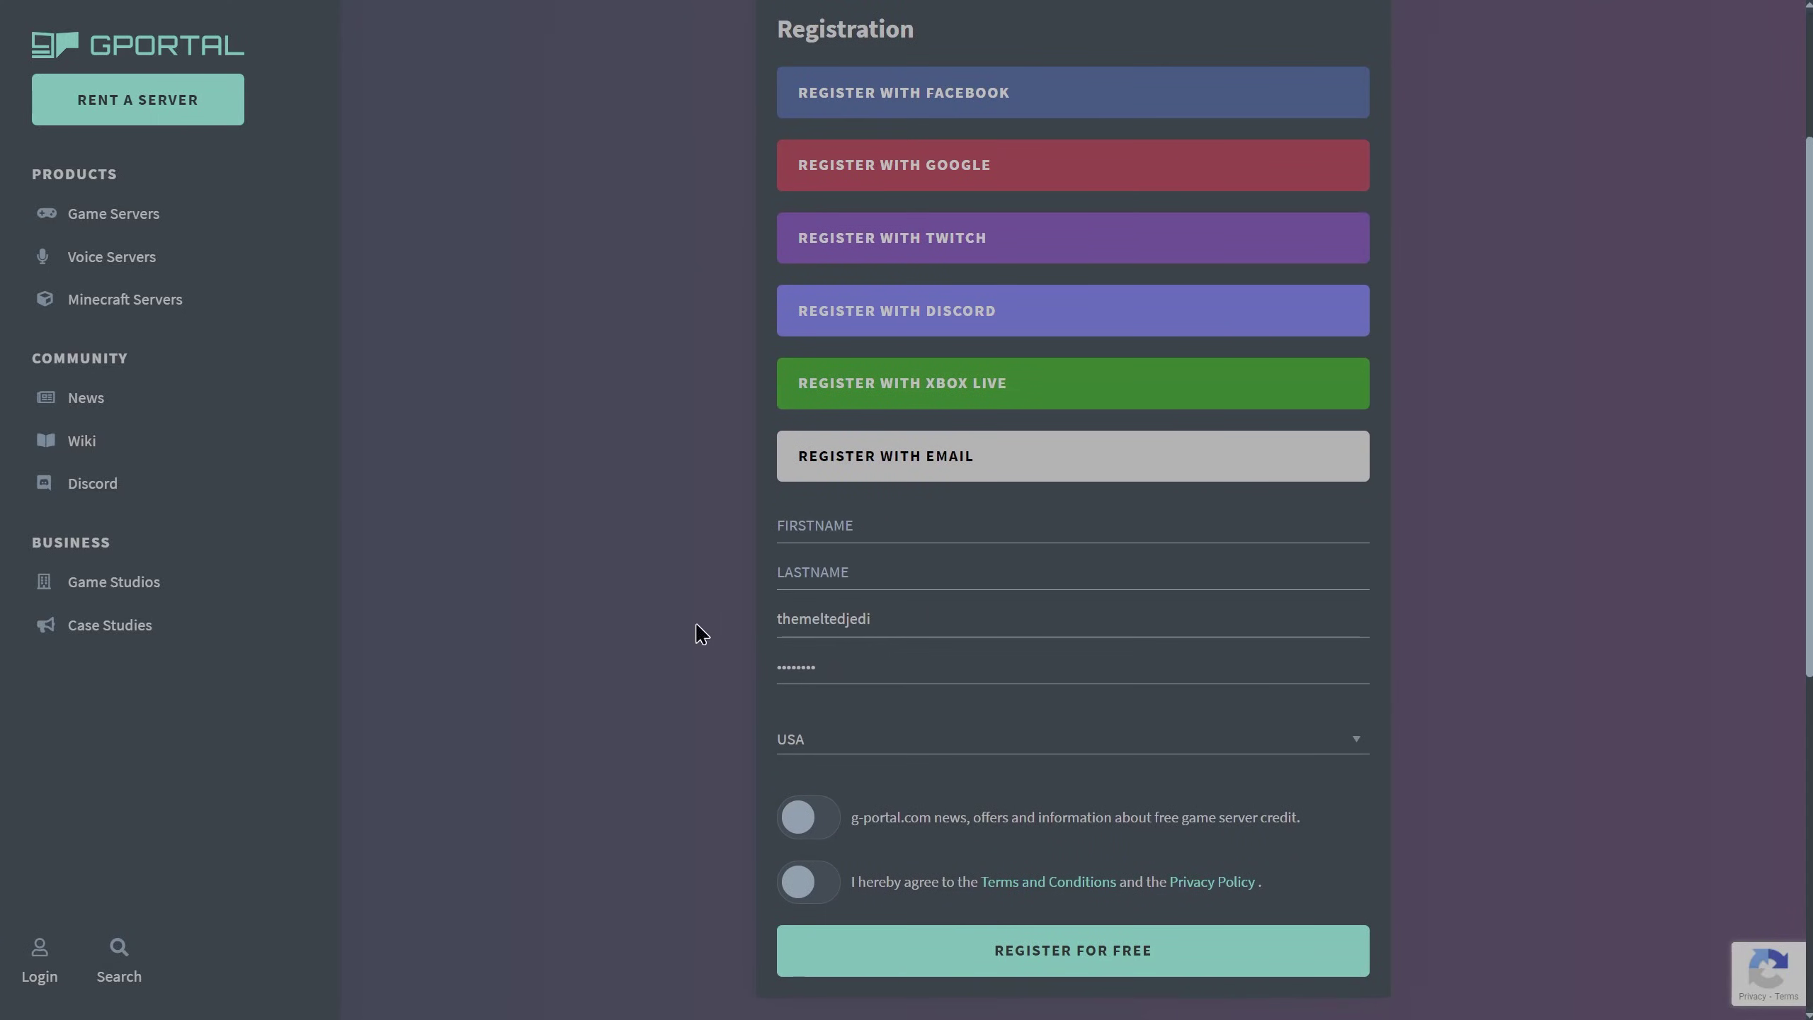
{"action": "key", "text": "Tab"}
{"action": "key", "text": "BackSpace"}
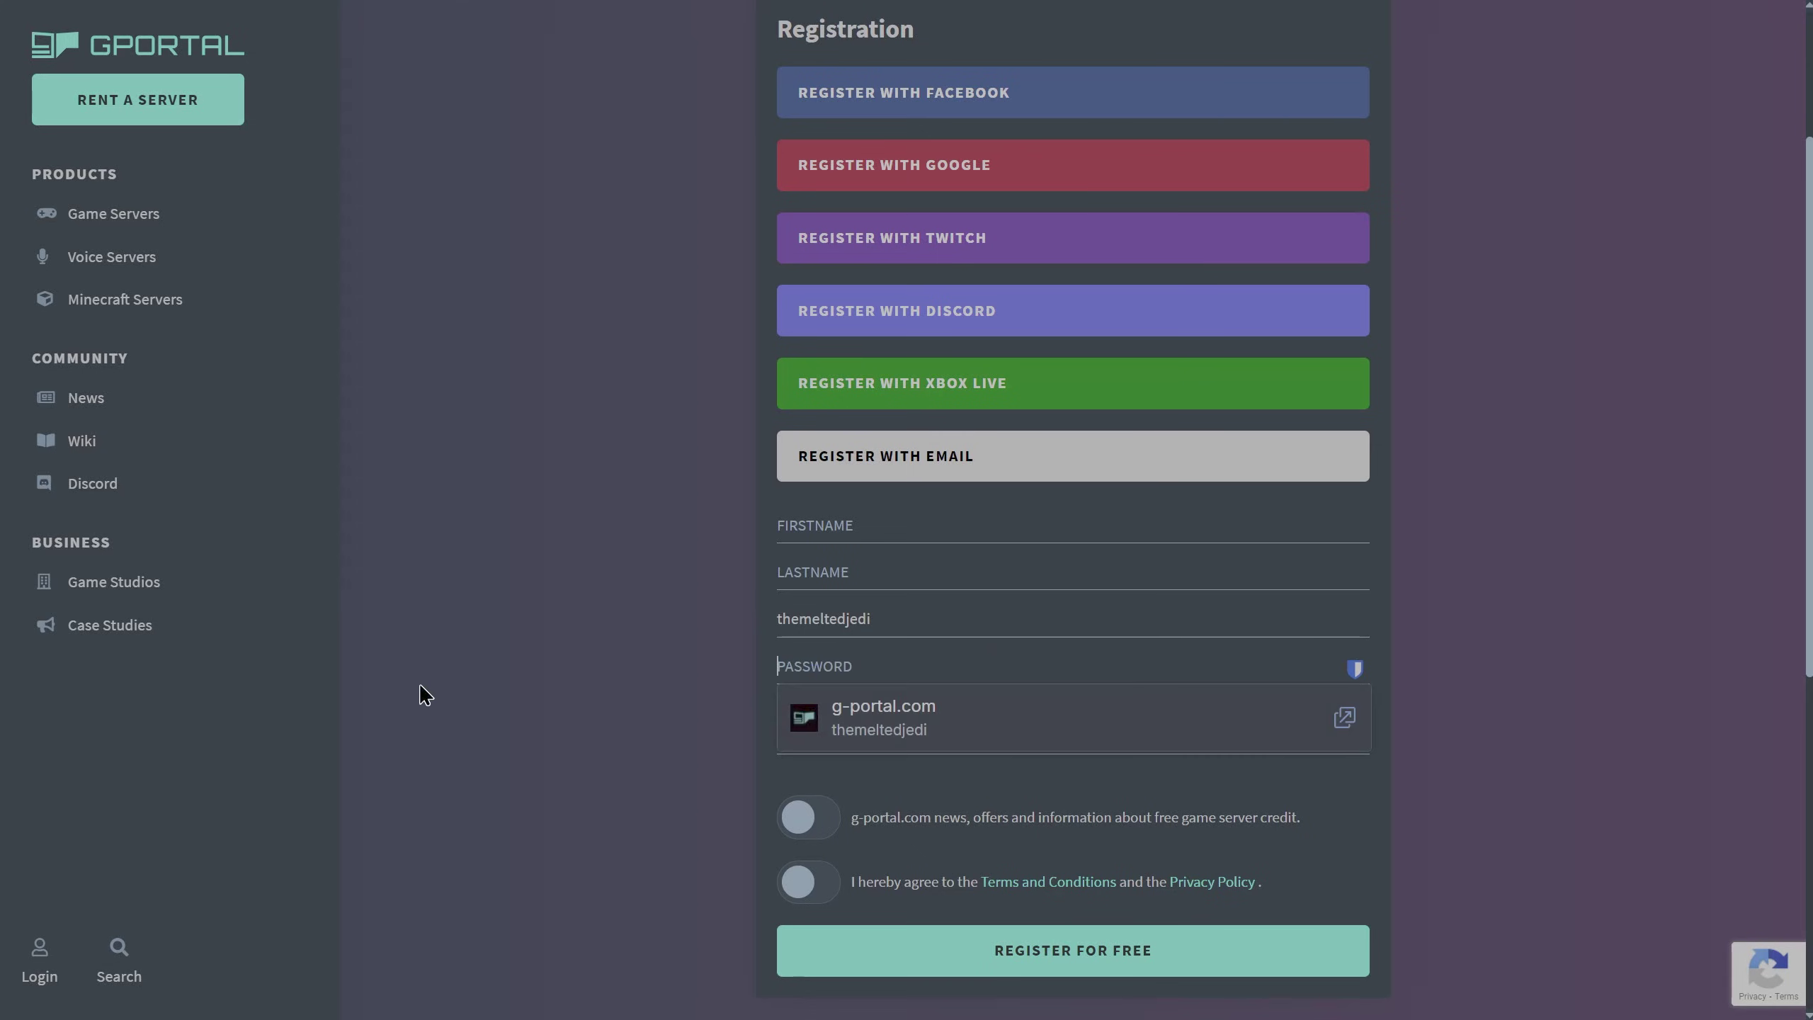
{"action": "left_click", "coordinate": [614, 690]}
{"action": "scroll", "coordinate": [656, 671], "scroll_direction": "down", "scroll_amount": 3}
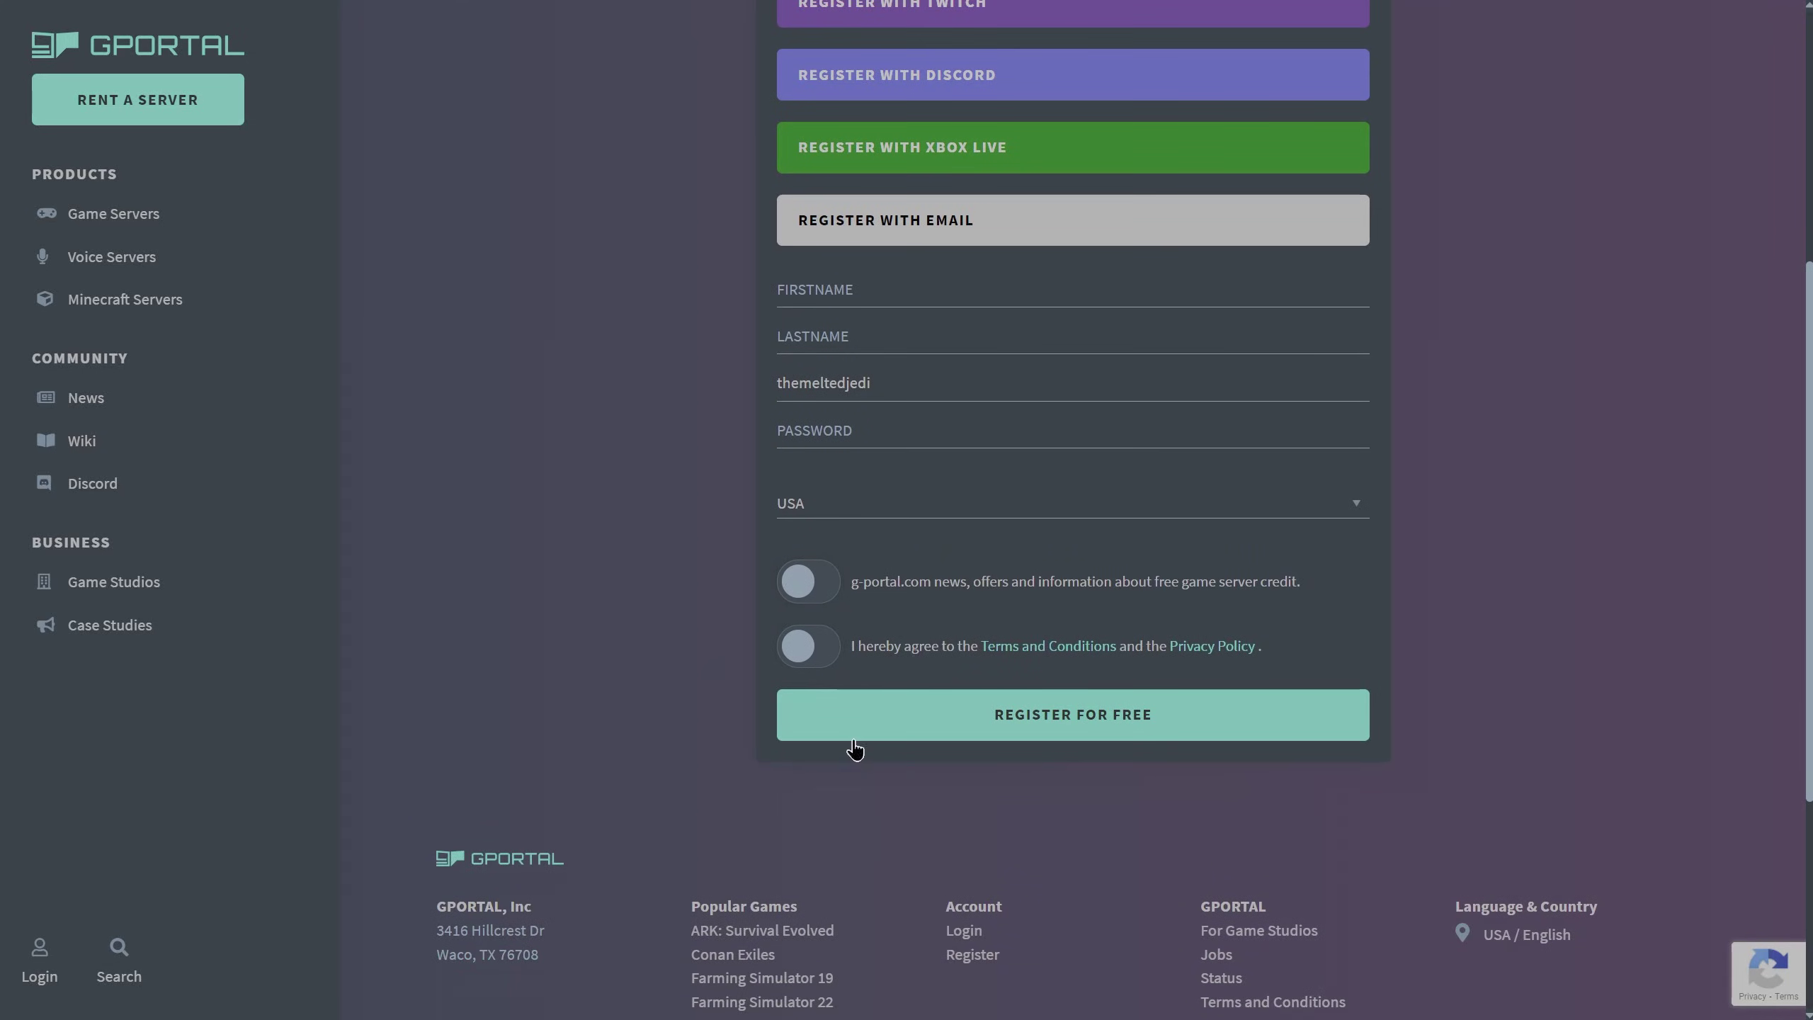
{"action": "scroll", "coordinate": [1498, 587], "scroll_direction": "up", "scroll_amount": 6}
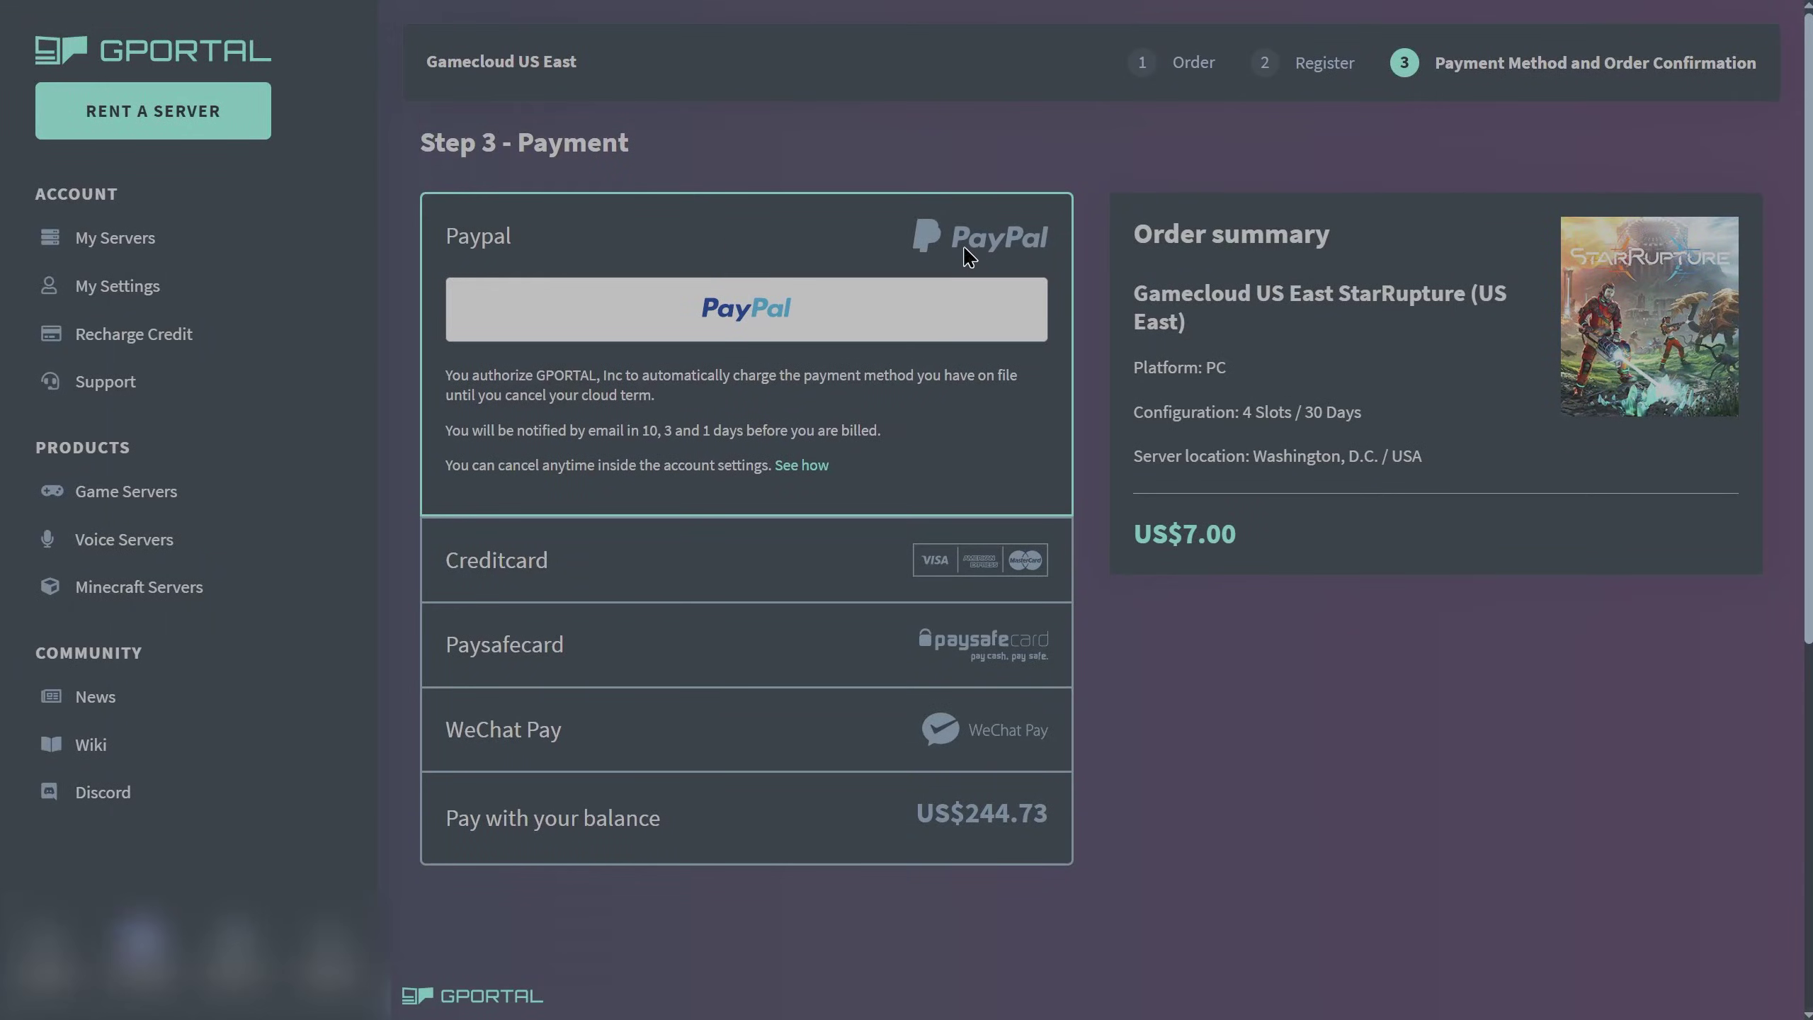
Review the credit card and PayPal payment options and complete the StarRupture order.
{"action": "left_click", "coordinate": [789, 574]}
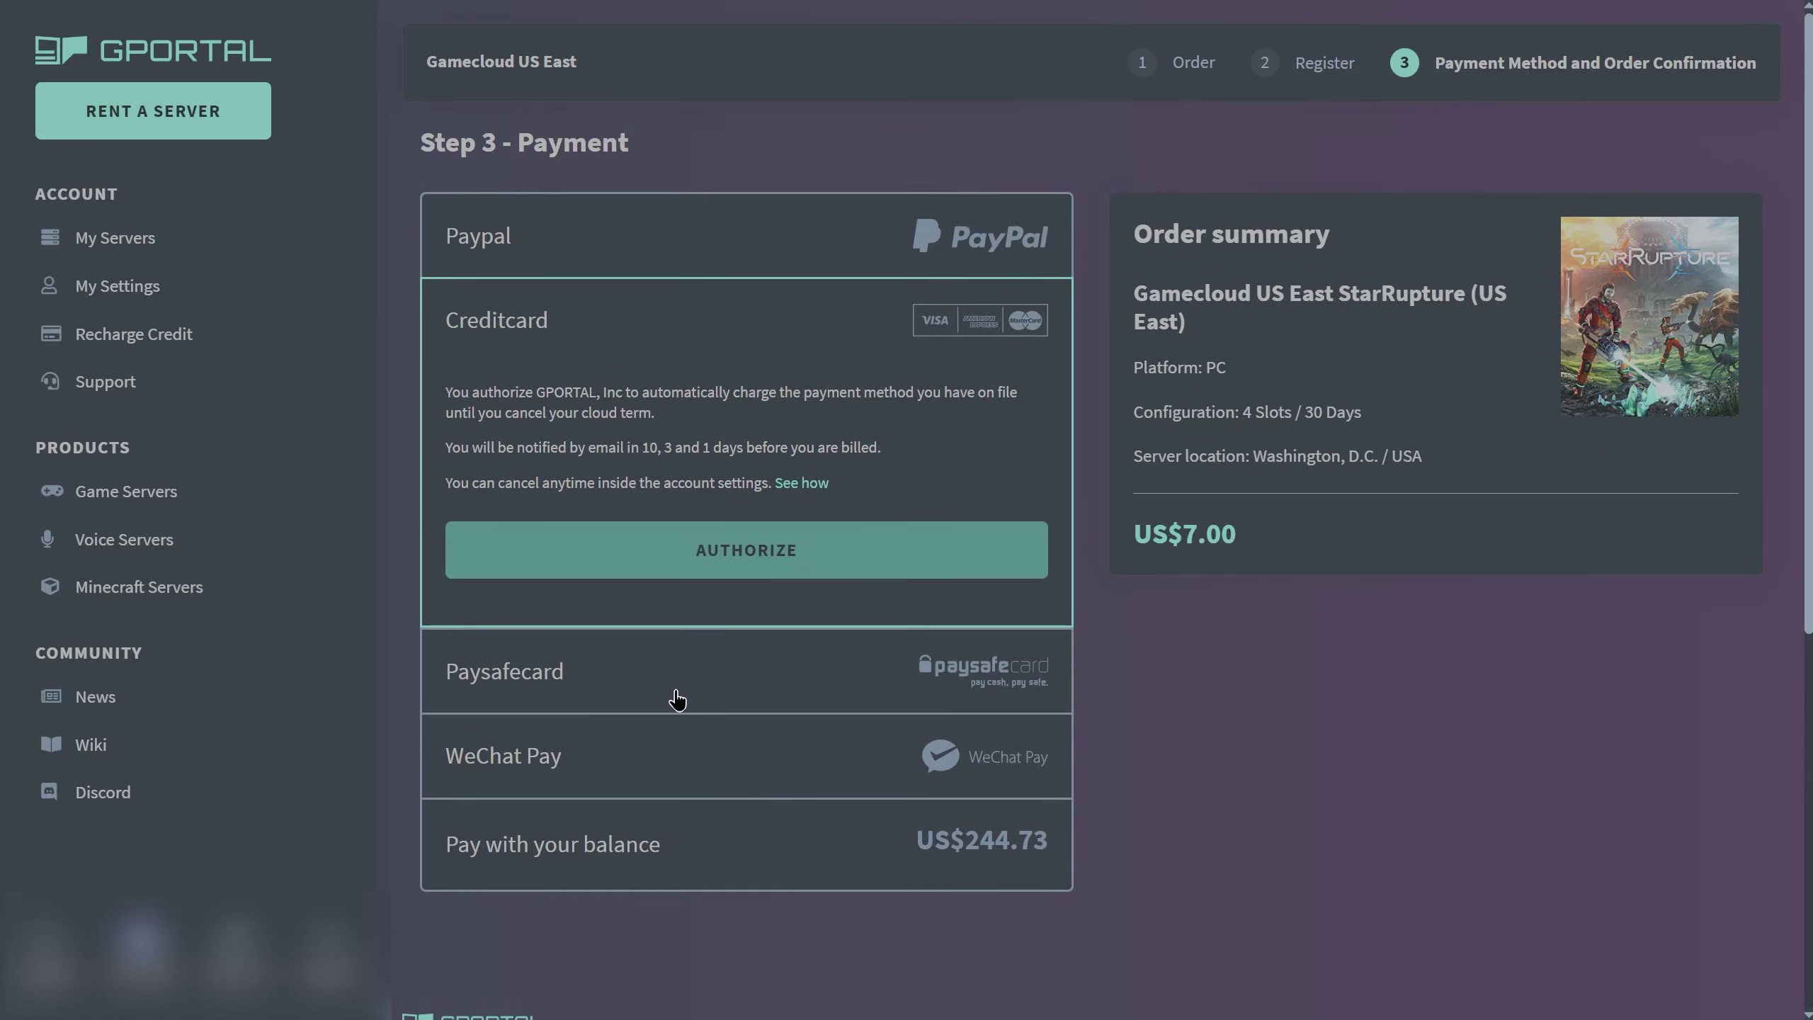
{"action": "scroll", "coordinate": [925, 664], "scroll_direction": "down", "scroll_amount": 2}
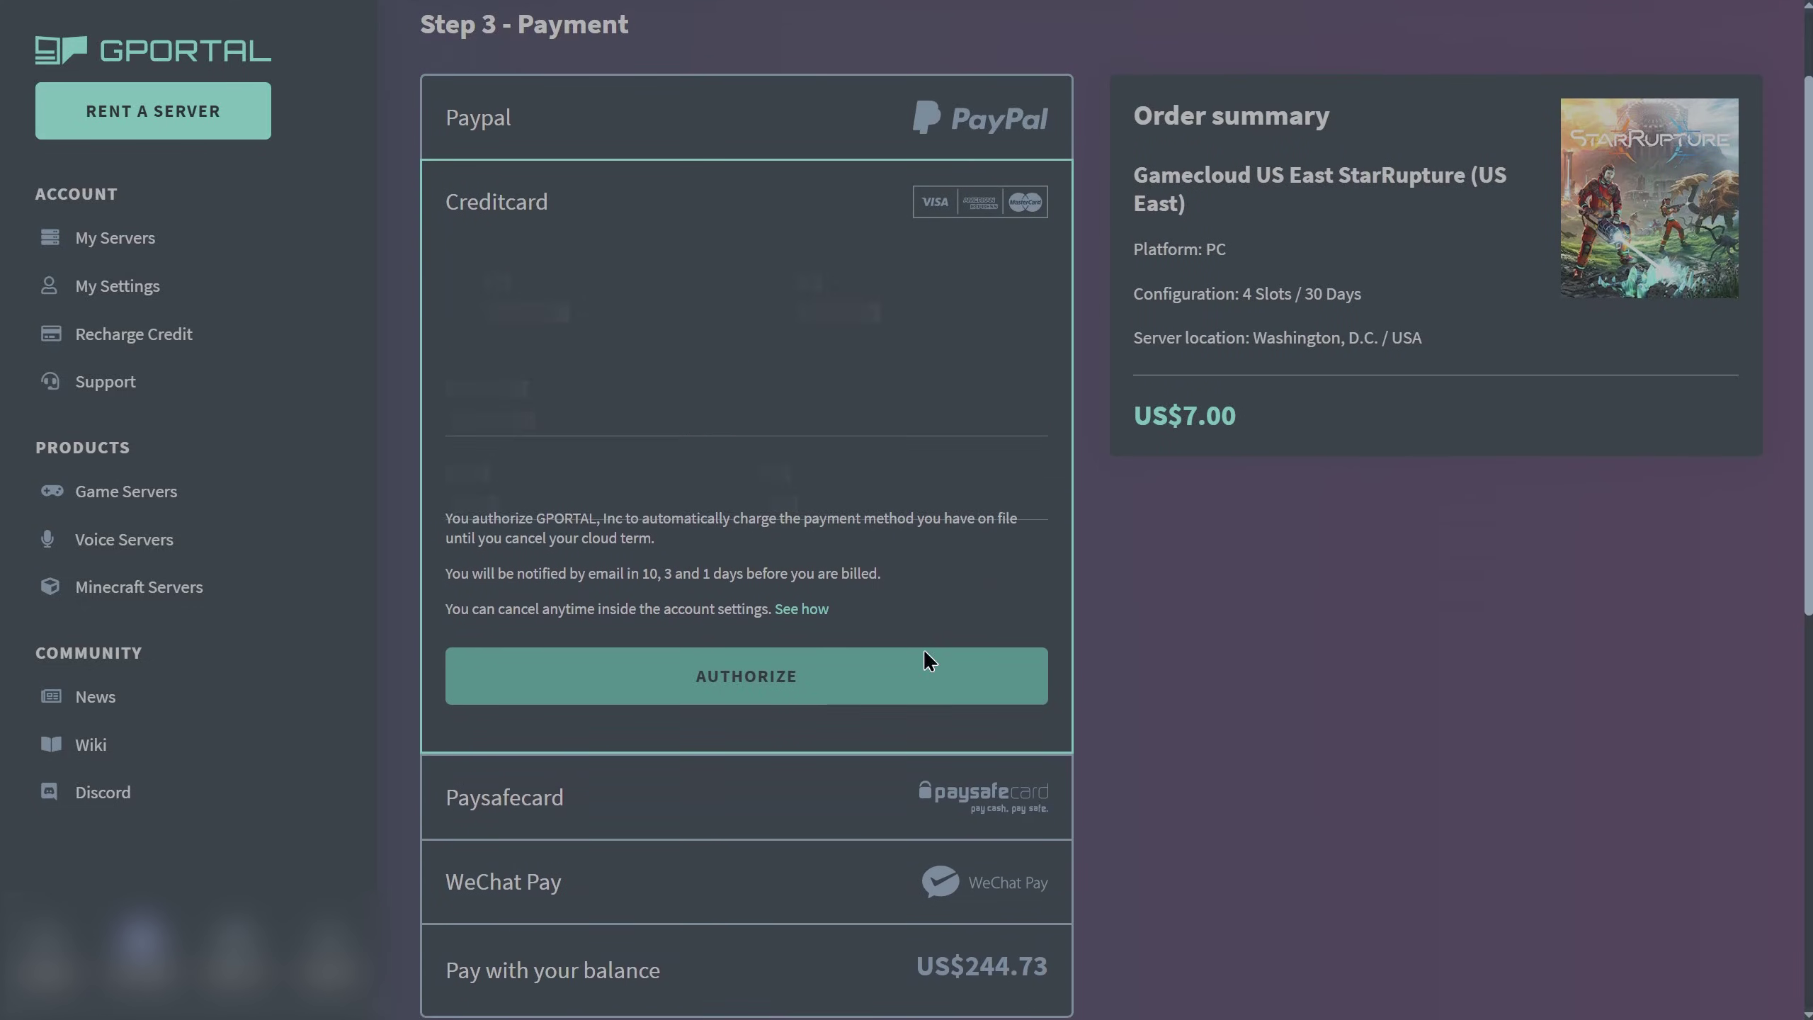
{"action": "scroll", "coordinate": [935, 648], "scroll_direction": "up", "scroll_amount": 2}
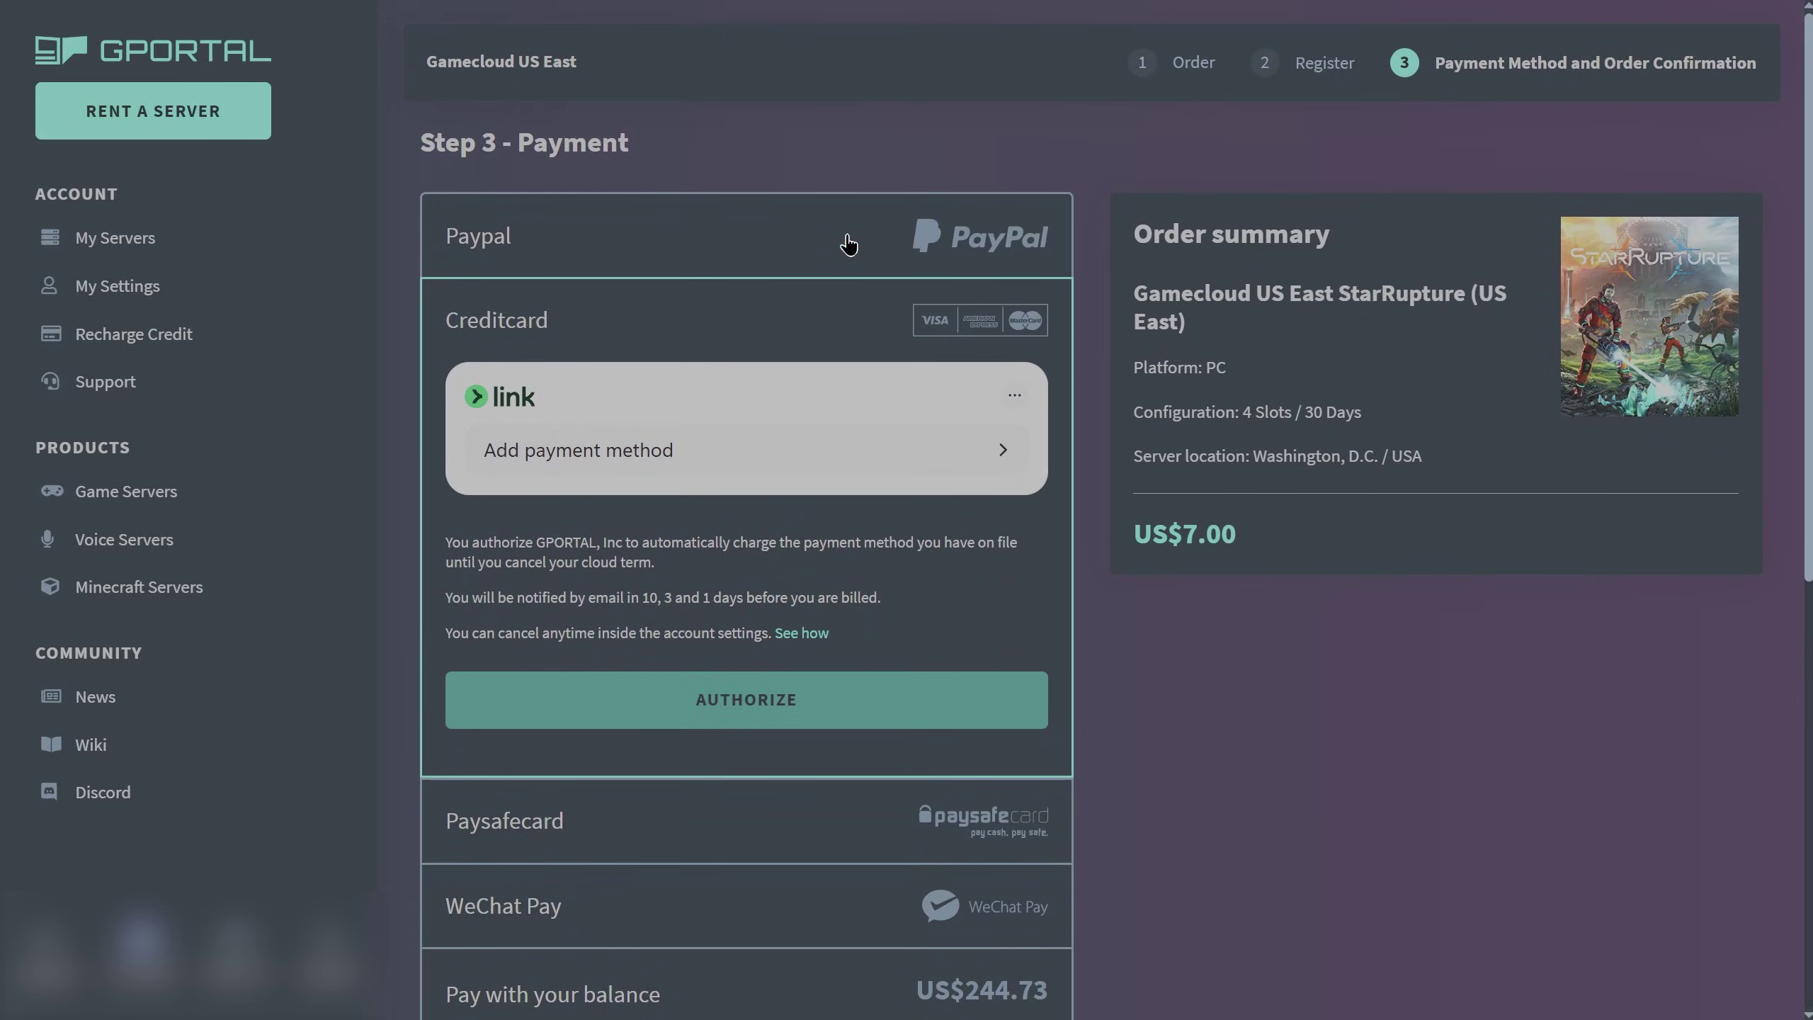
{"action": "left_click", "coordinate": [848, 244]}
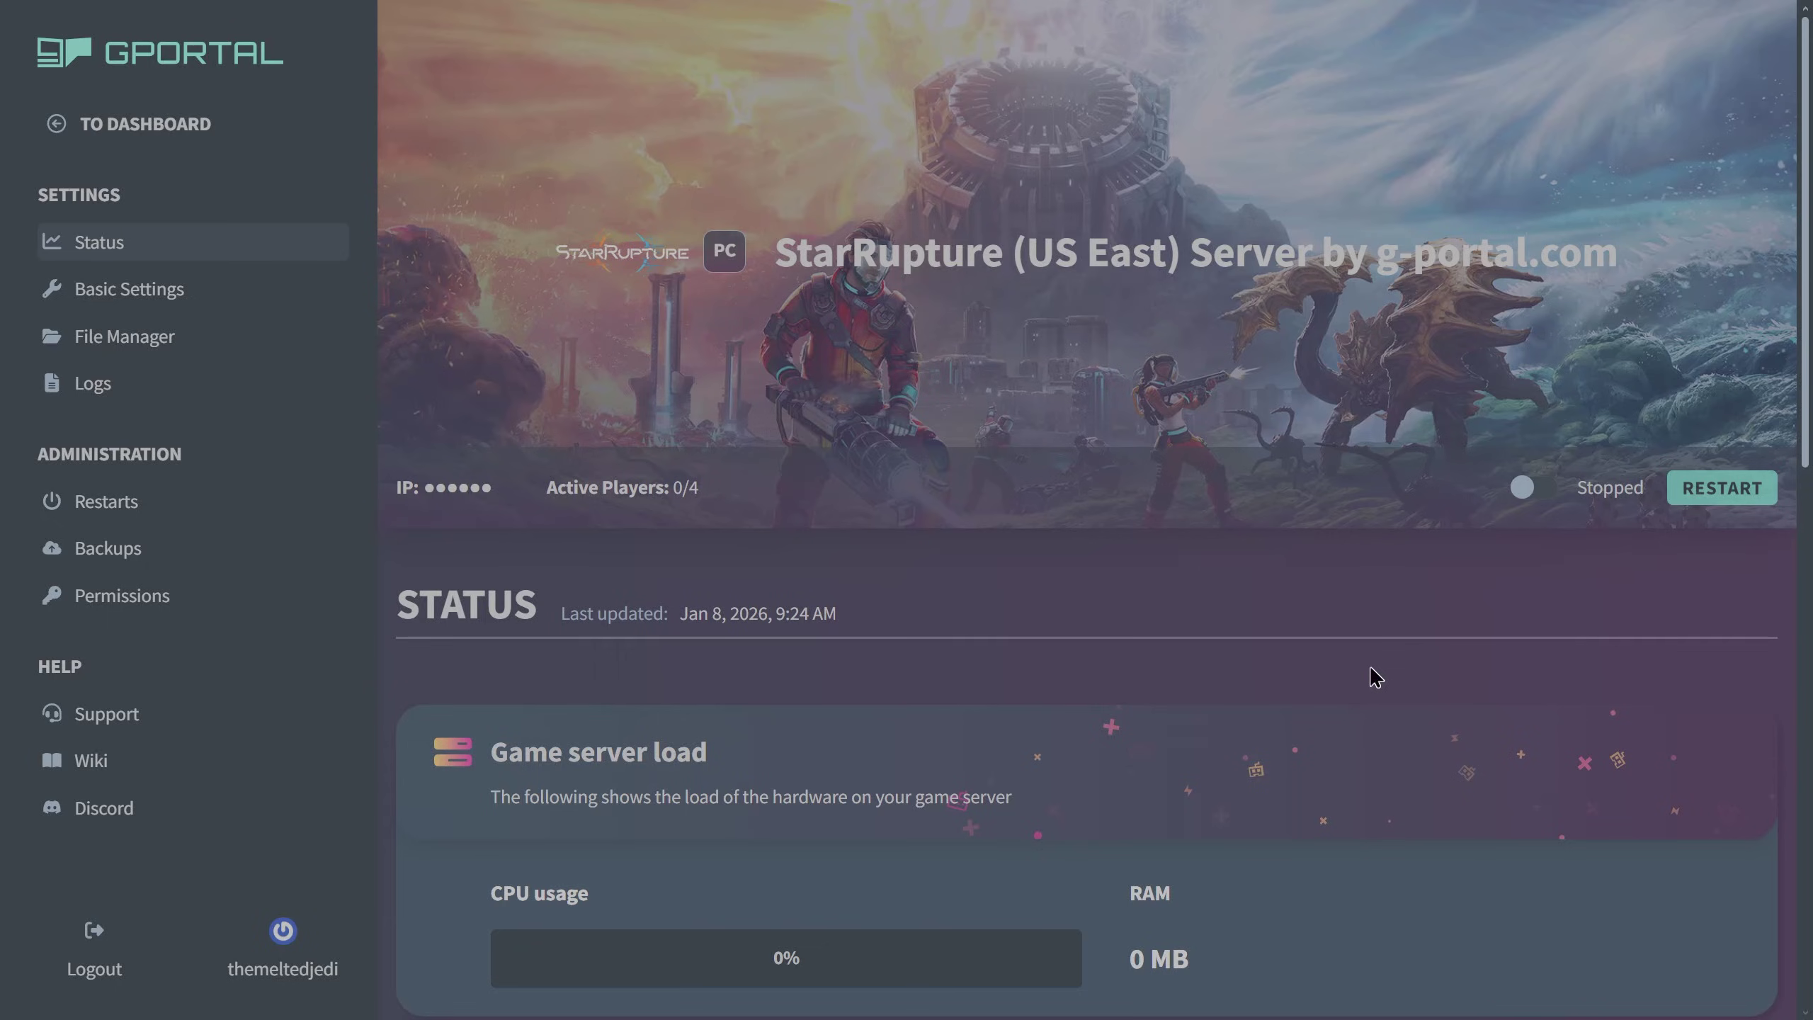
Review the stopped server's load and Access data, then go to Basic Settings.
{"action": "scroll", "coordinate": [1388, 650], "scroll_direction": "down", "scroll_amount": 5}
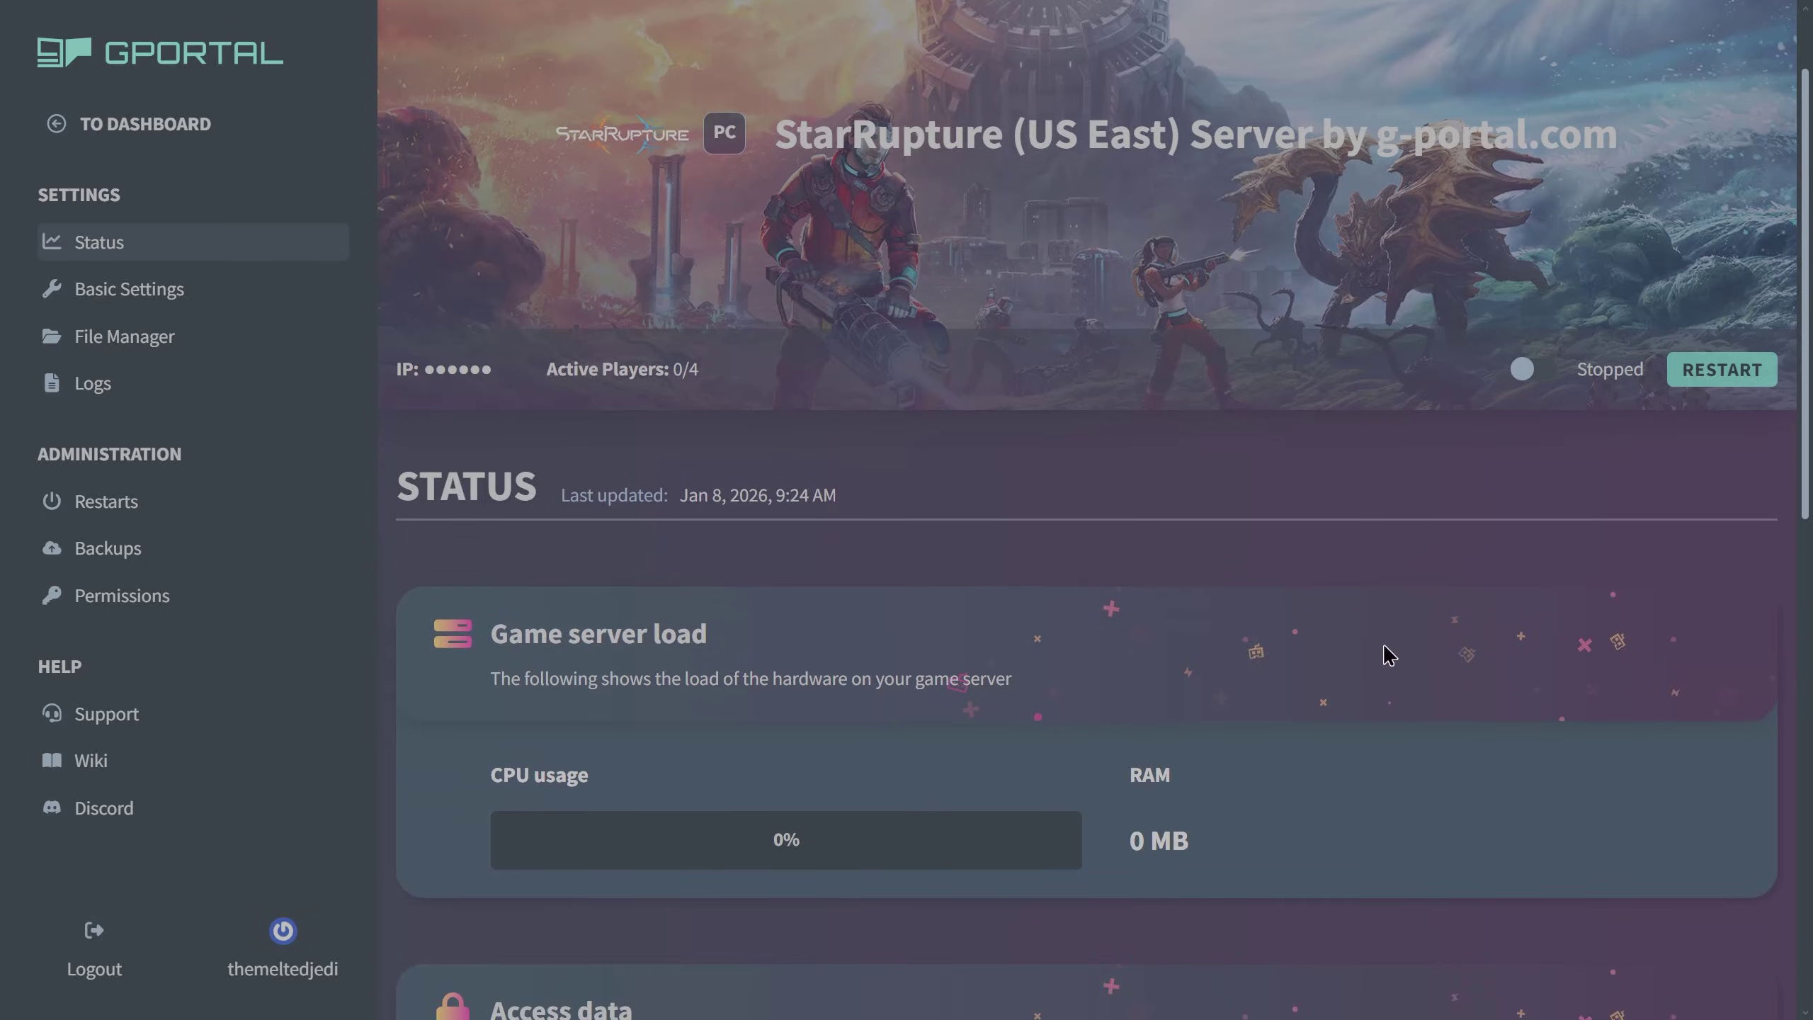
{"action": "scroll", "coordinate": [1303, 389], "scroll_direction": "down", "scroll_amount": 3}
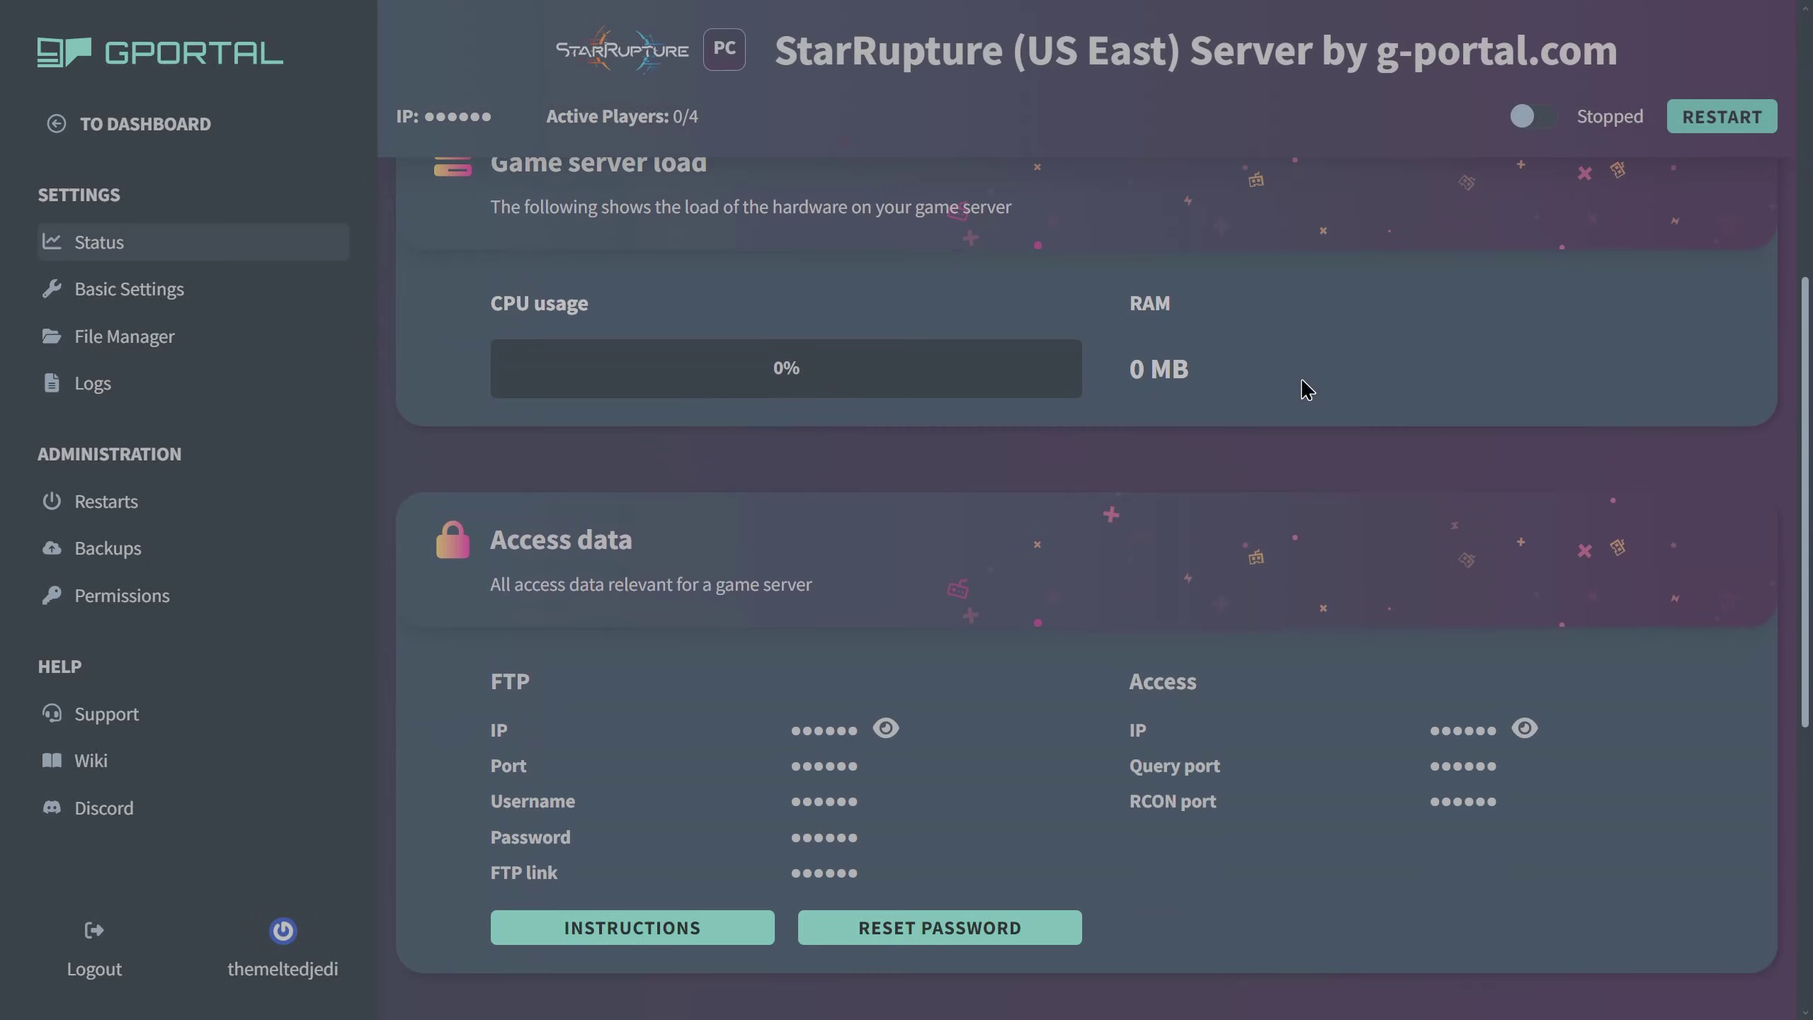
{"action": "scroll", "coordinate": [1303, 389], "scroll_direction": "up", "scroll_amount": 8}
{"action": "scroll", "coordinate": [1304, 407], "scroll_direction": "down", "scroll_amount": 8}
{"action": "scroll", "coordinate": [1303, 428], "scroll_direction": "up", "scroll_amount": 8}
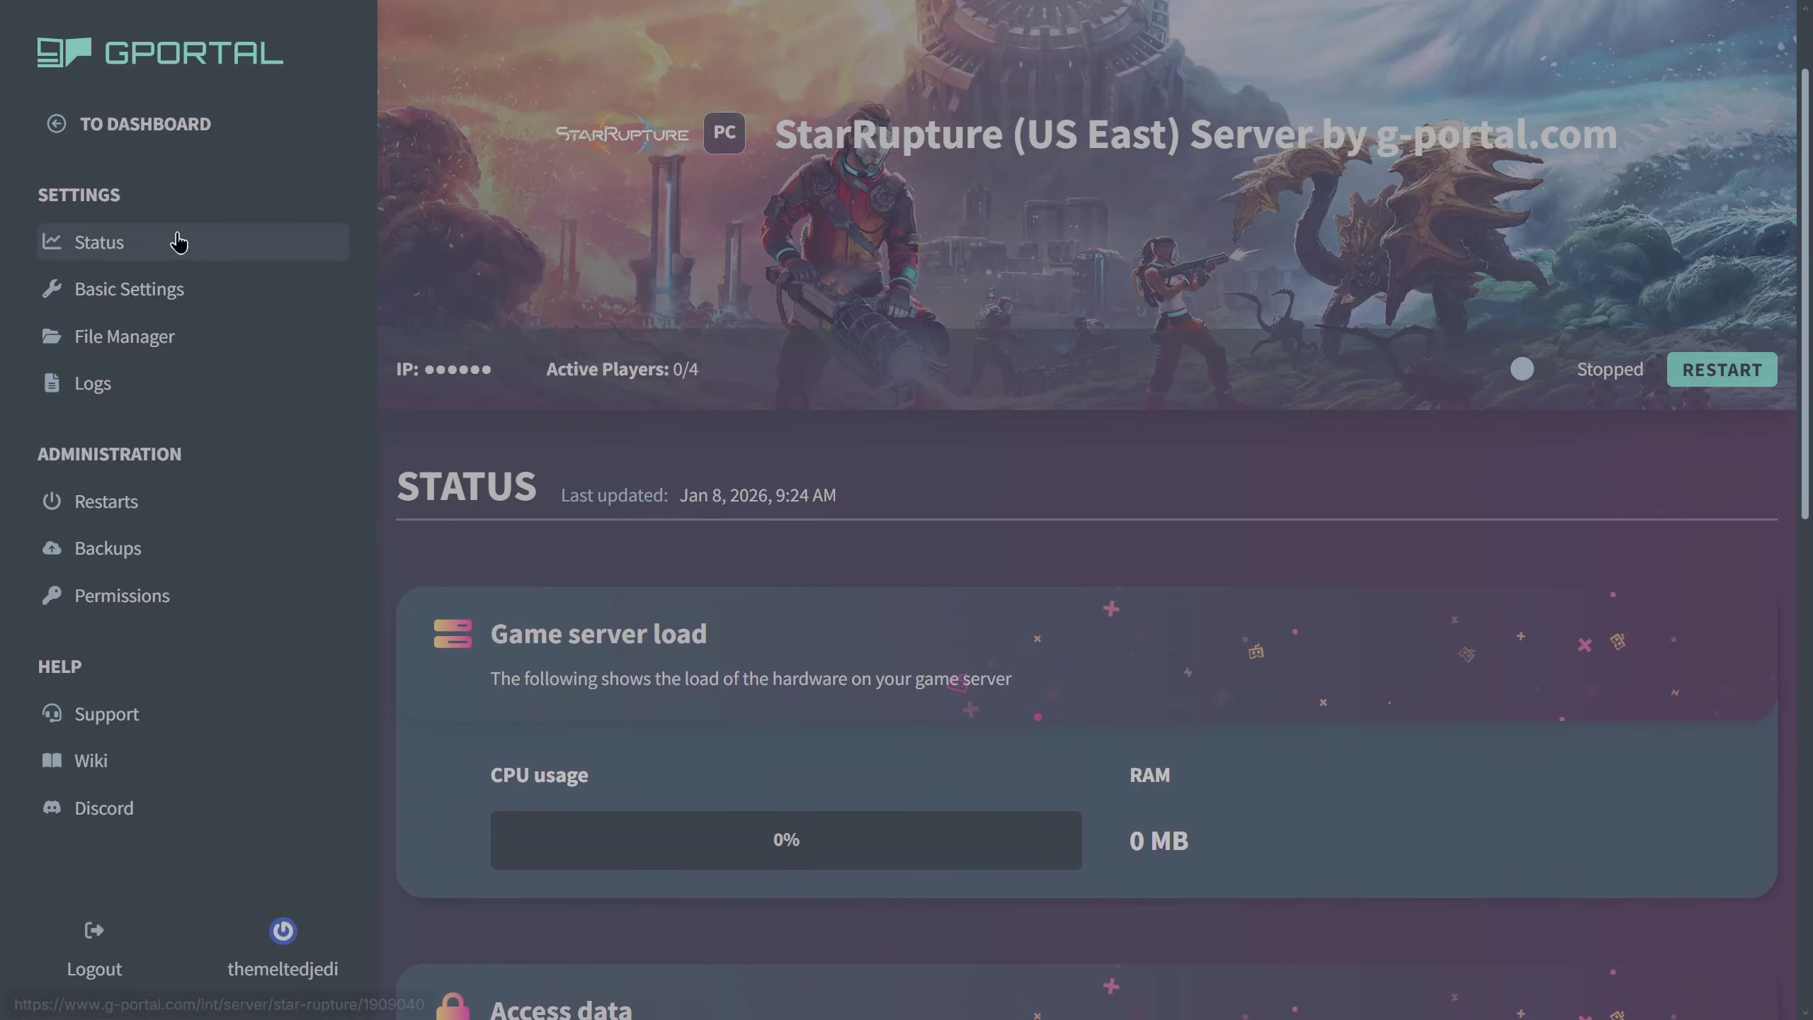
{"action": "scroll", "coordinate": [488, 528], "scroll_direction": "down", "scroll_amount": 3}
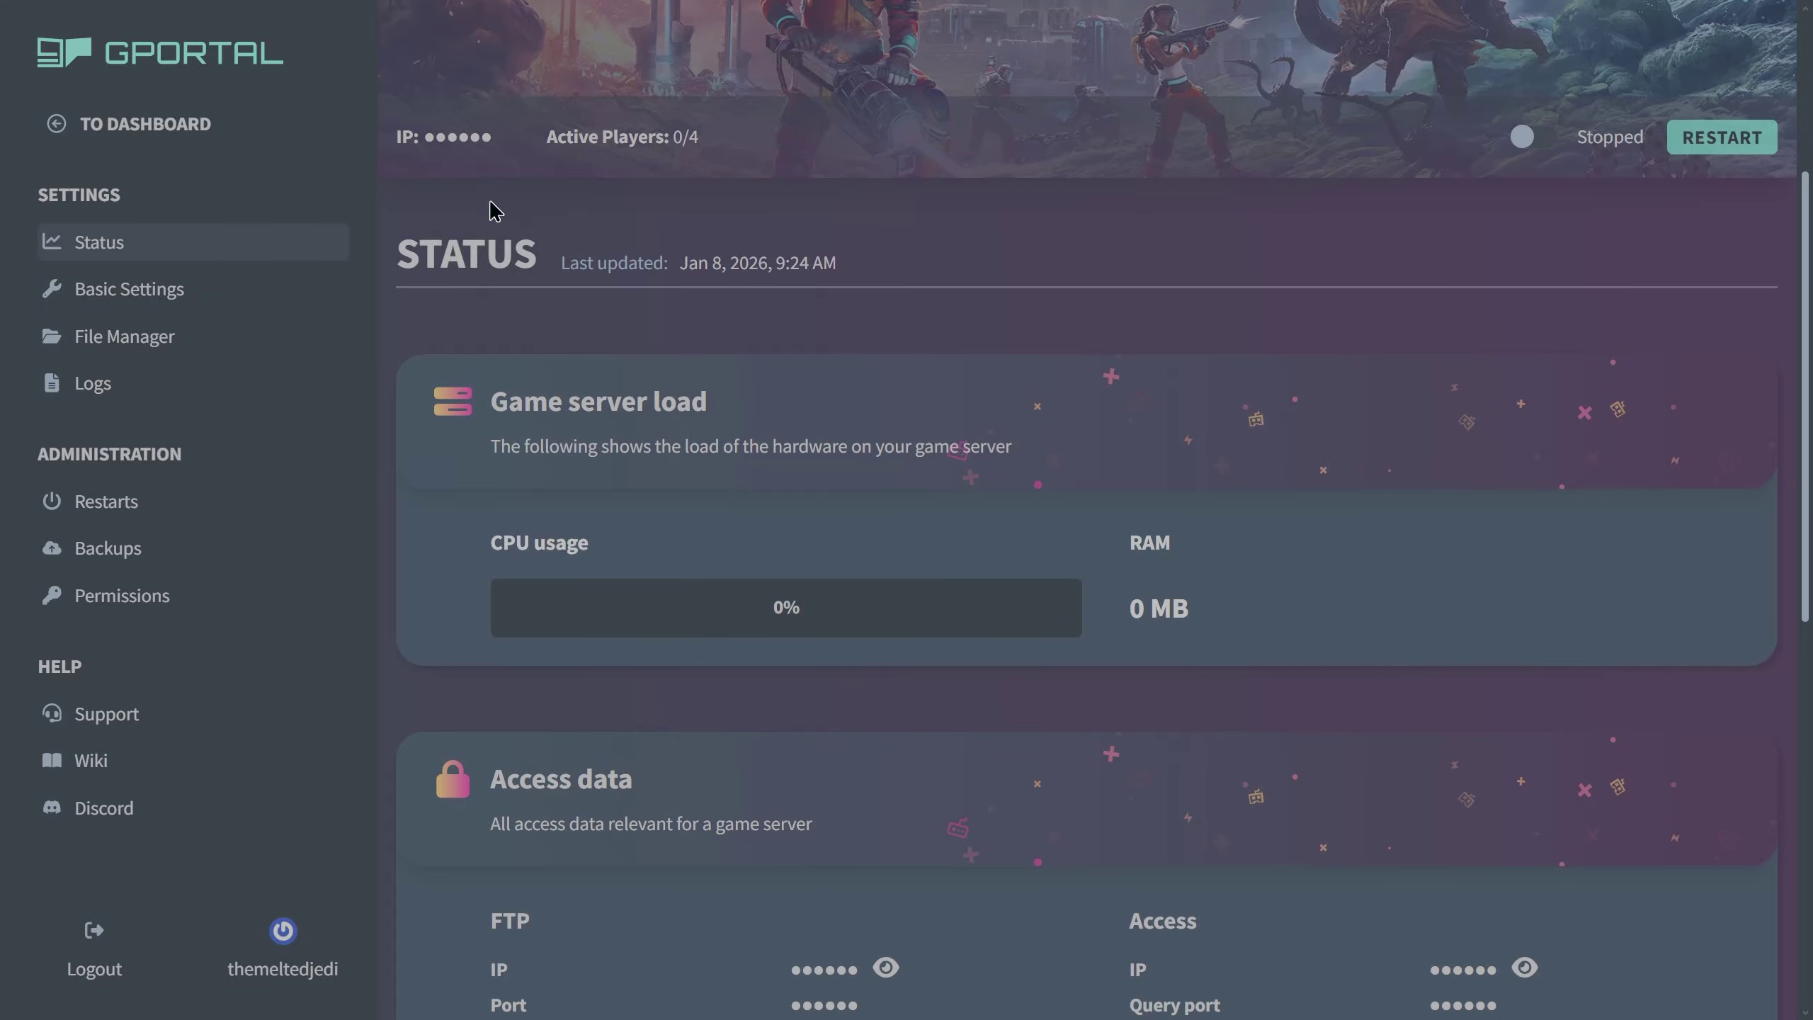
{"action": "scroll", "coordinate": [493, 207], "scroll_direction": "up", "scroll_amount": 2}
{"action": "mouse_move", "coordinate": [500, 268]}
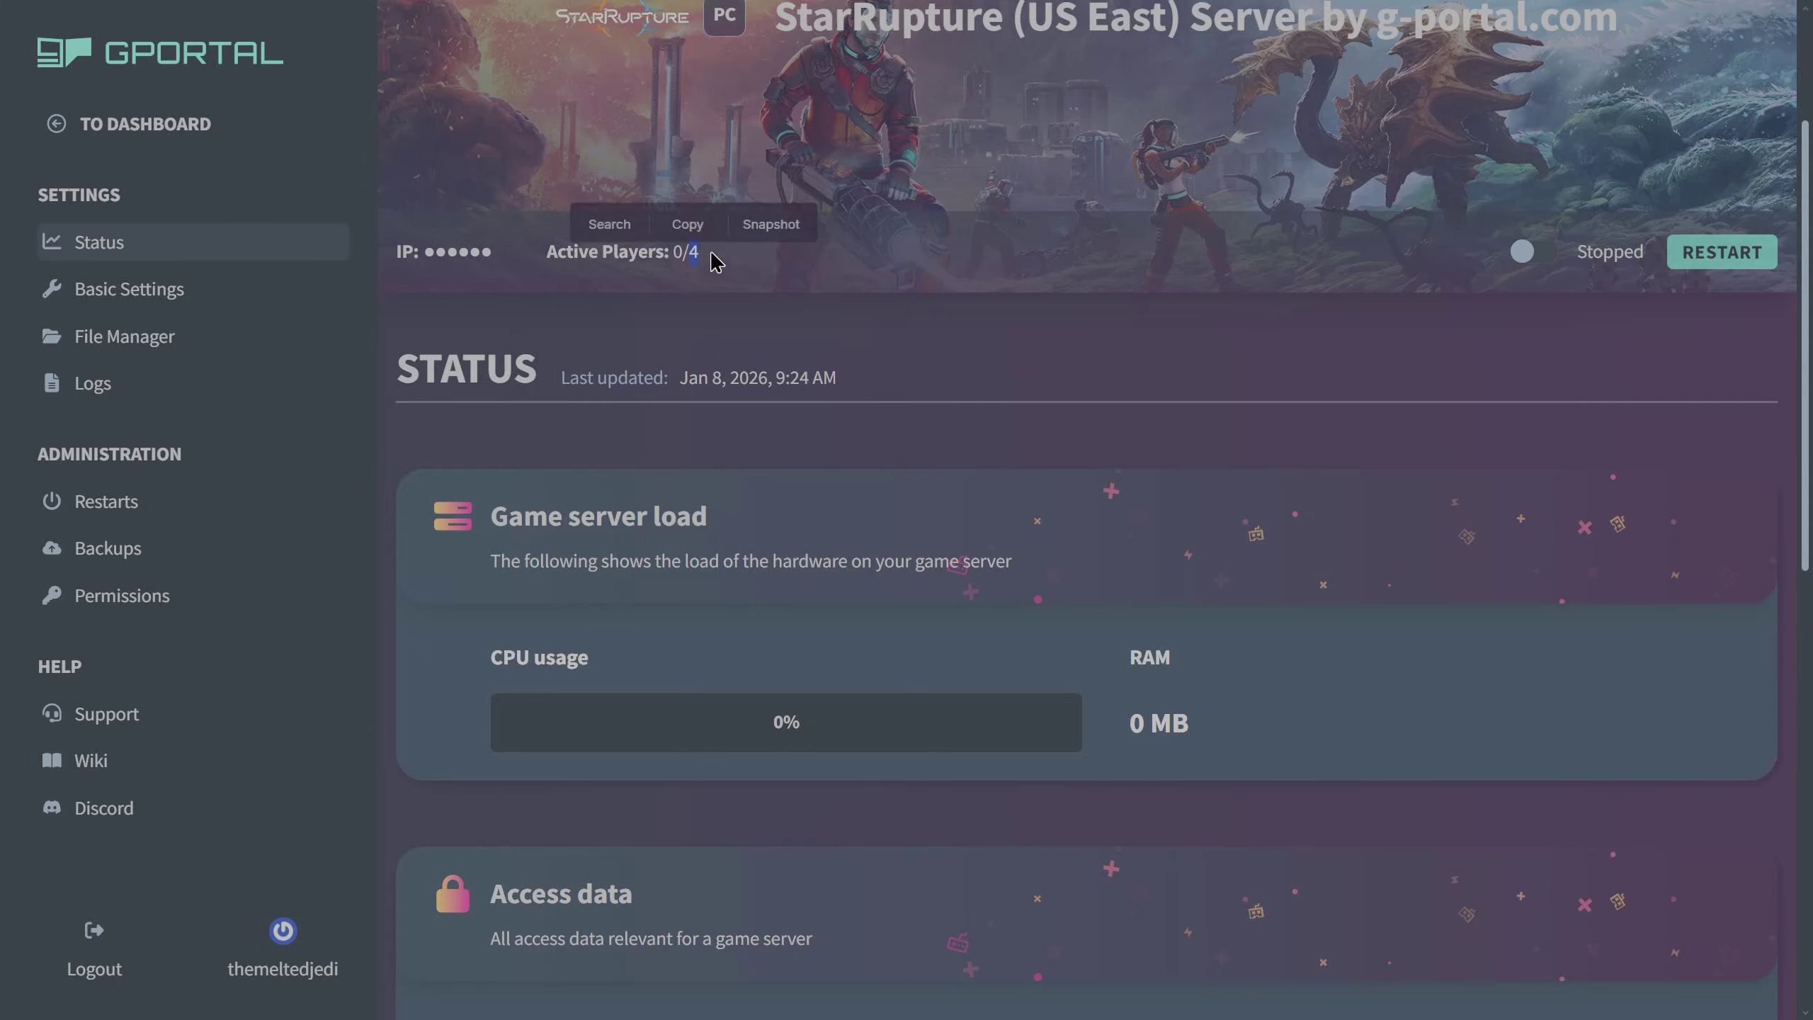
{"action": "scroll", "coordinate": [1146, 585], "scroll_direction": "down", "scroll_amount": 3}
{"action": "scroll", "coordinate": [1143, 582], "scroll_direction": "down", "scroll_amount": 2}
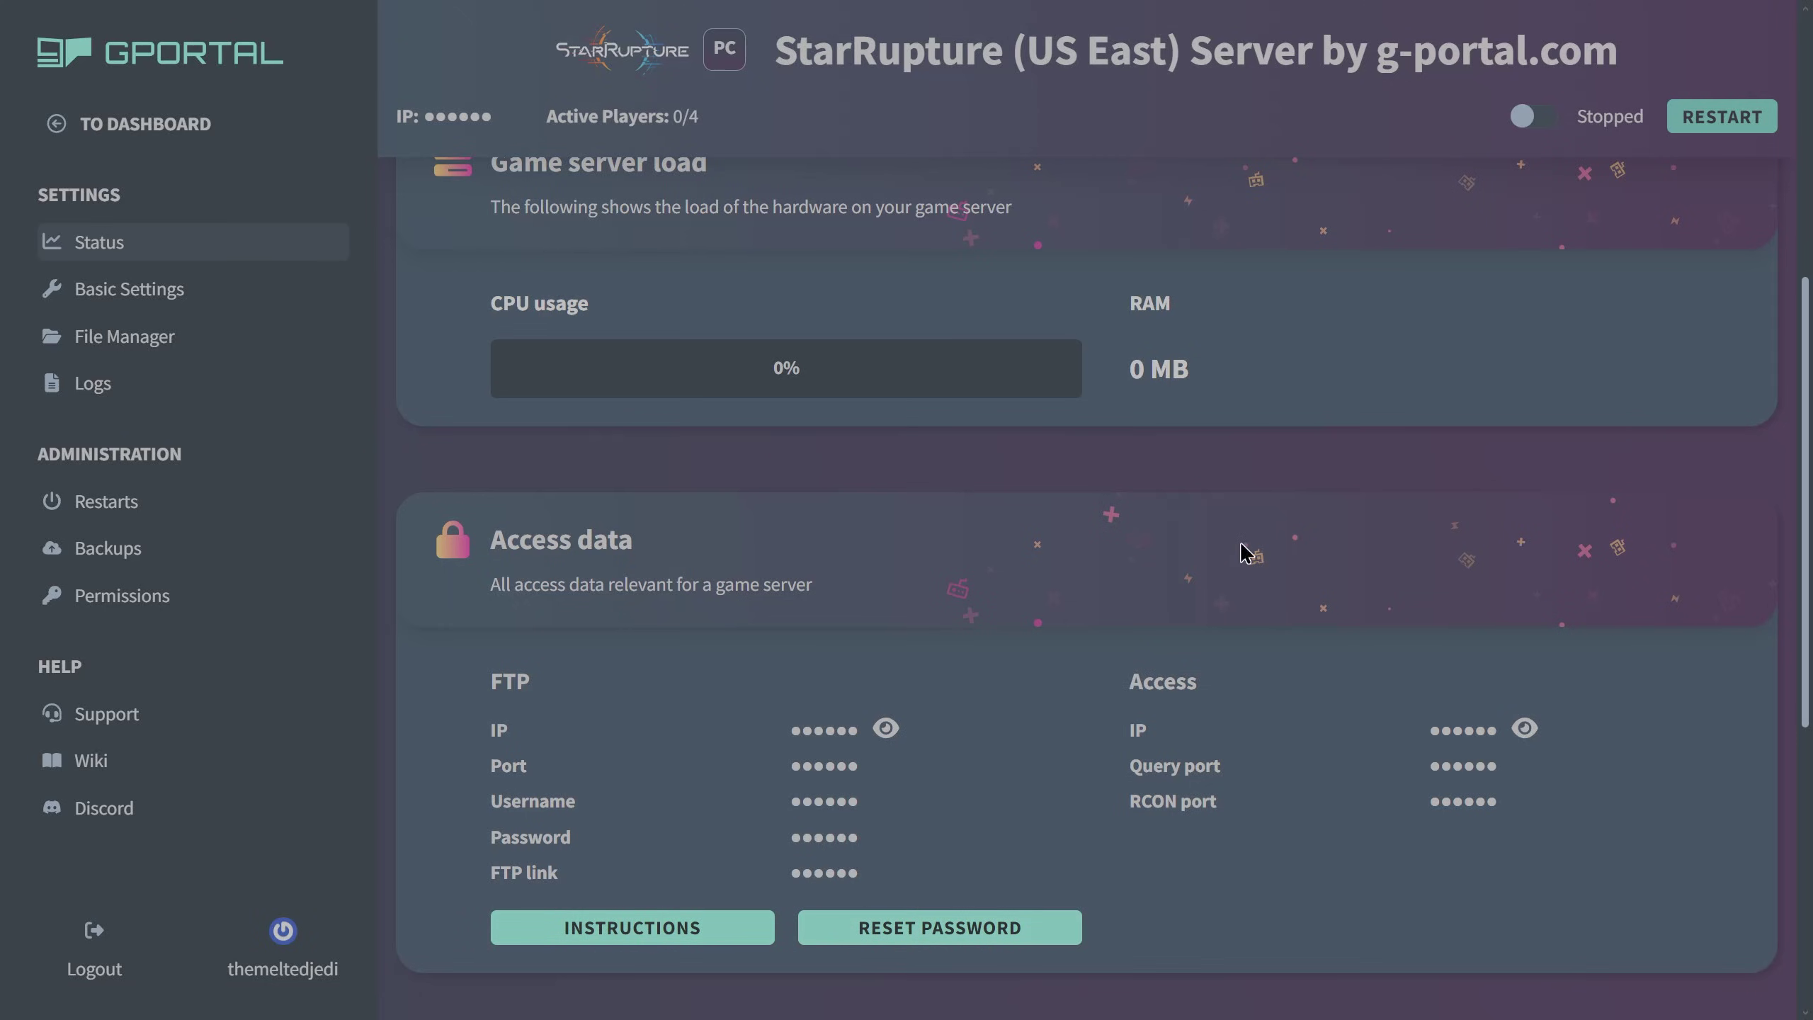
{"action": "scroll", "coordinate": [1470, 564], "scroll_direction": "up", "scroll_amount": 3}
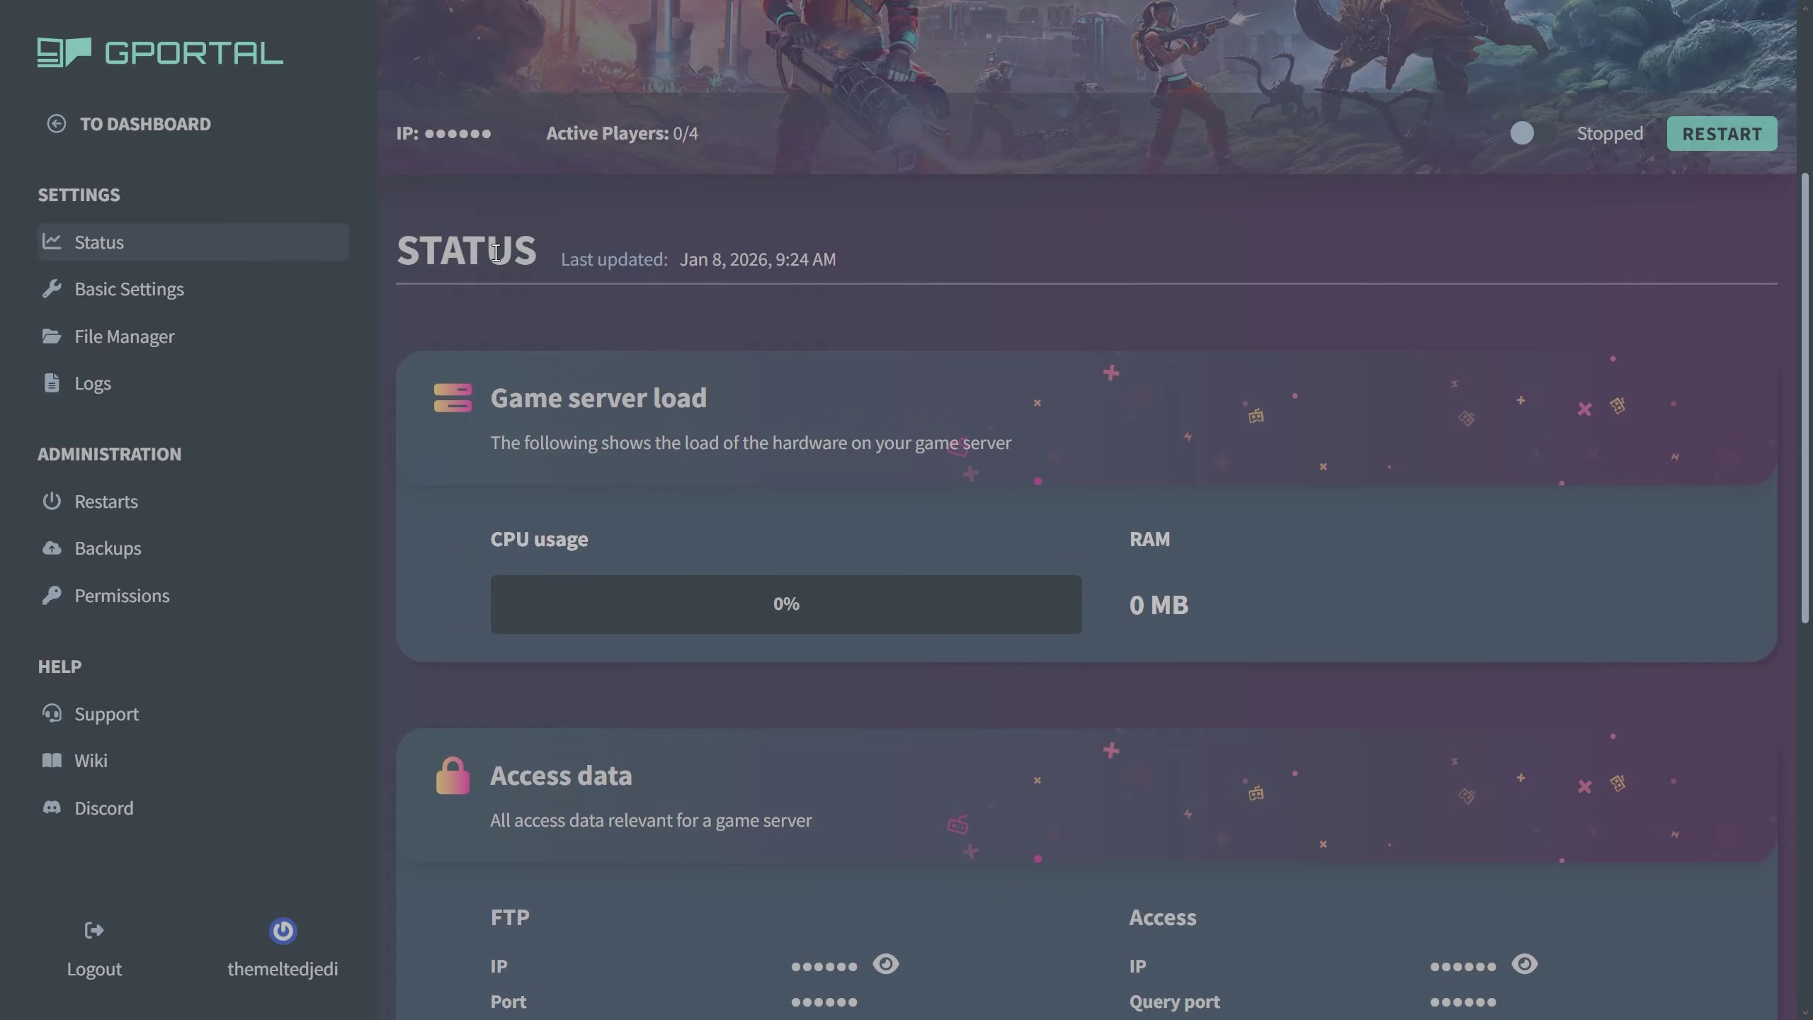
{"action": "left_click", "coordinate": [181, 306]}
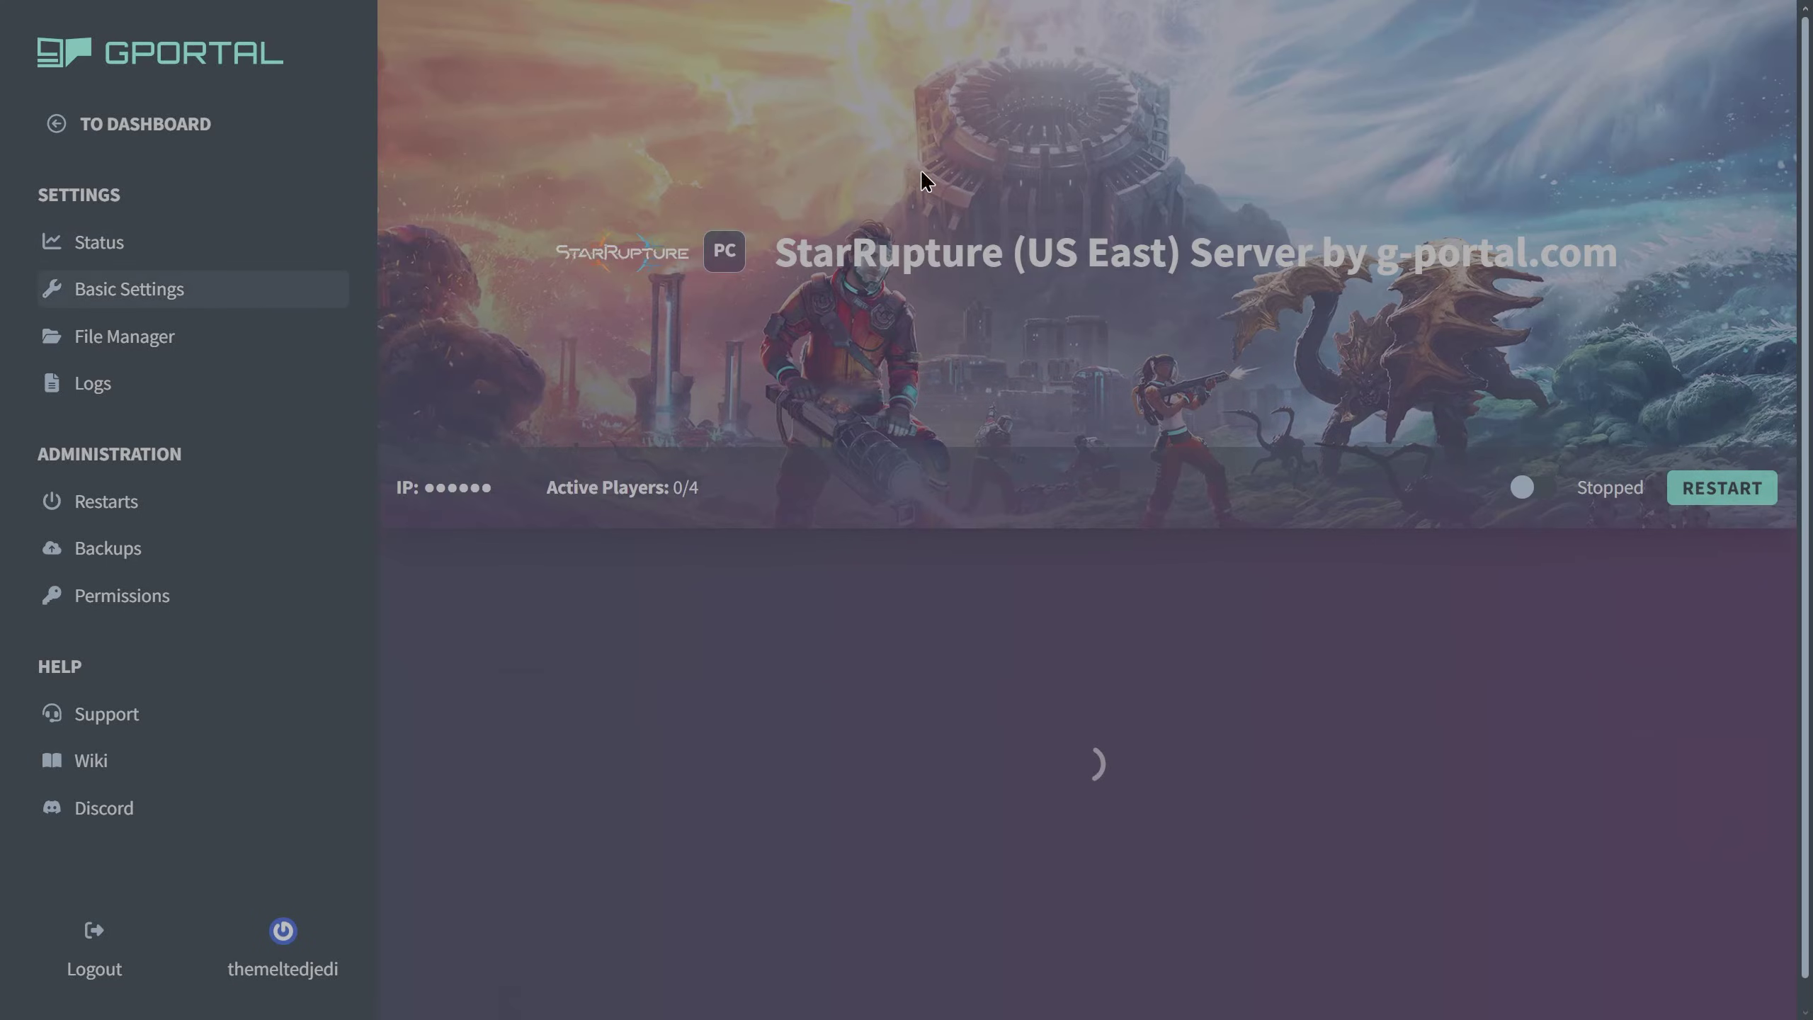
Create a new session named 'TheMeltedJKedi'.
{"action": "scroll", "coordinate": [921, 170], "scroll_direction": "down", "scroll_amount": 5}
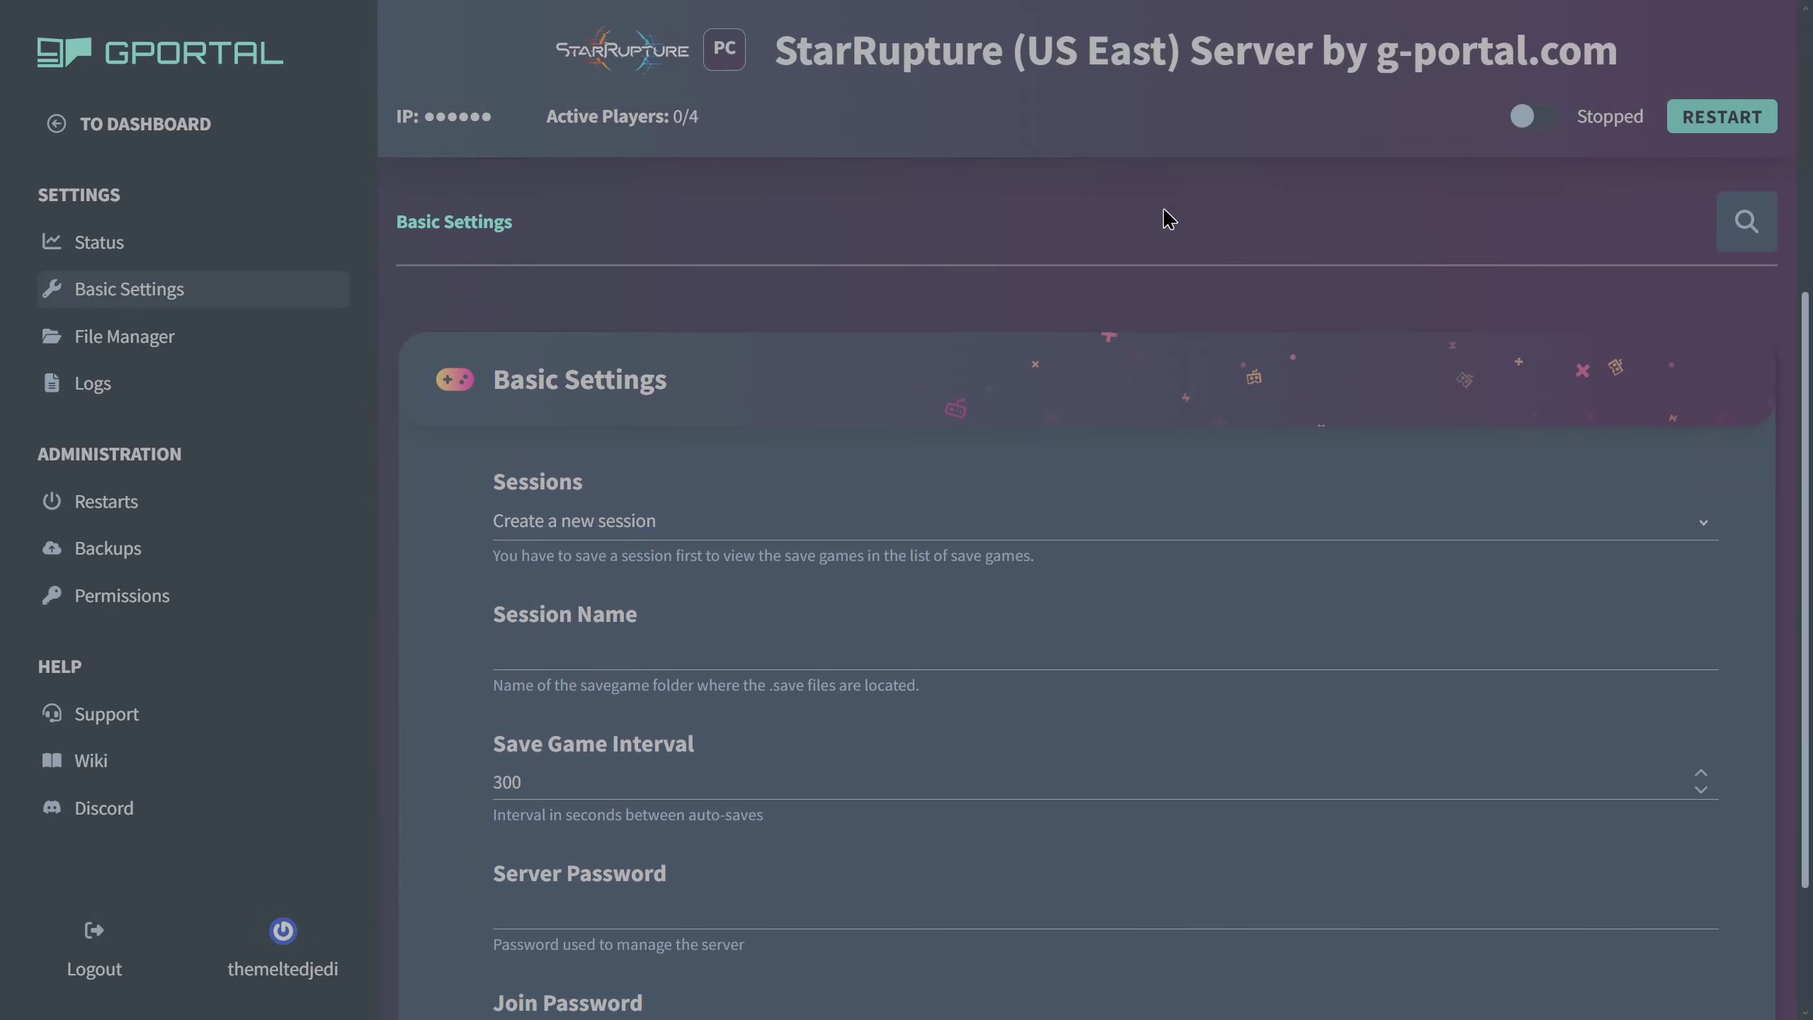
{"action": "left_click", "coordinate": [710, 528]}
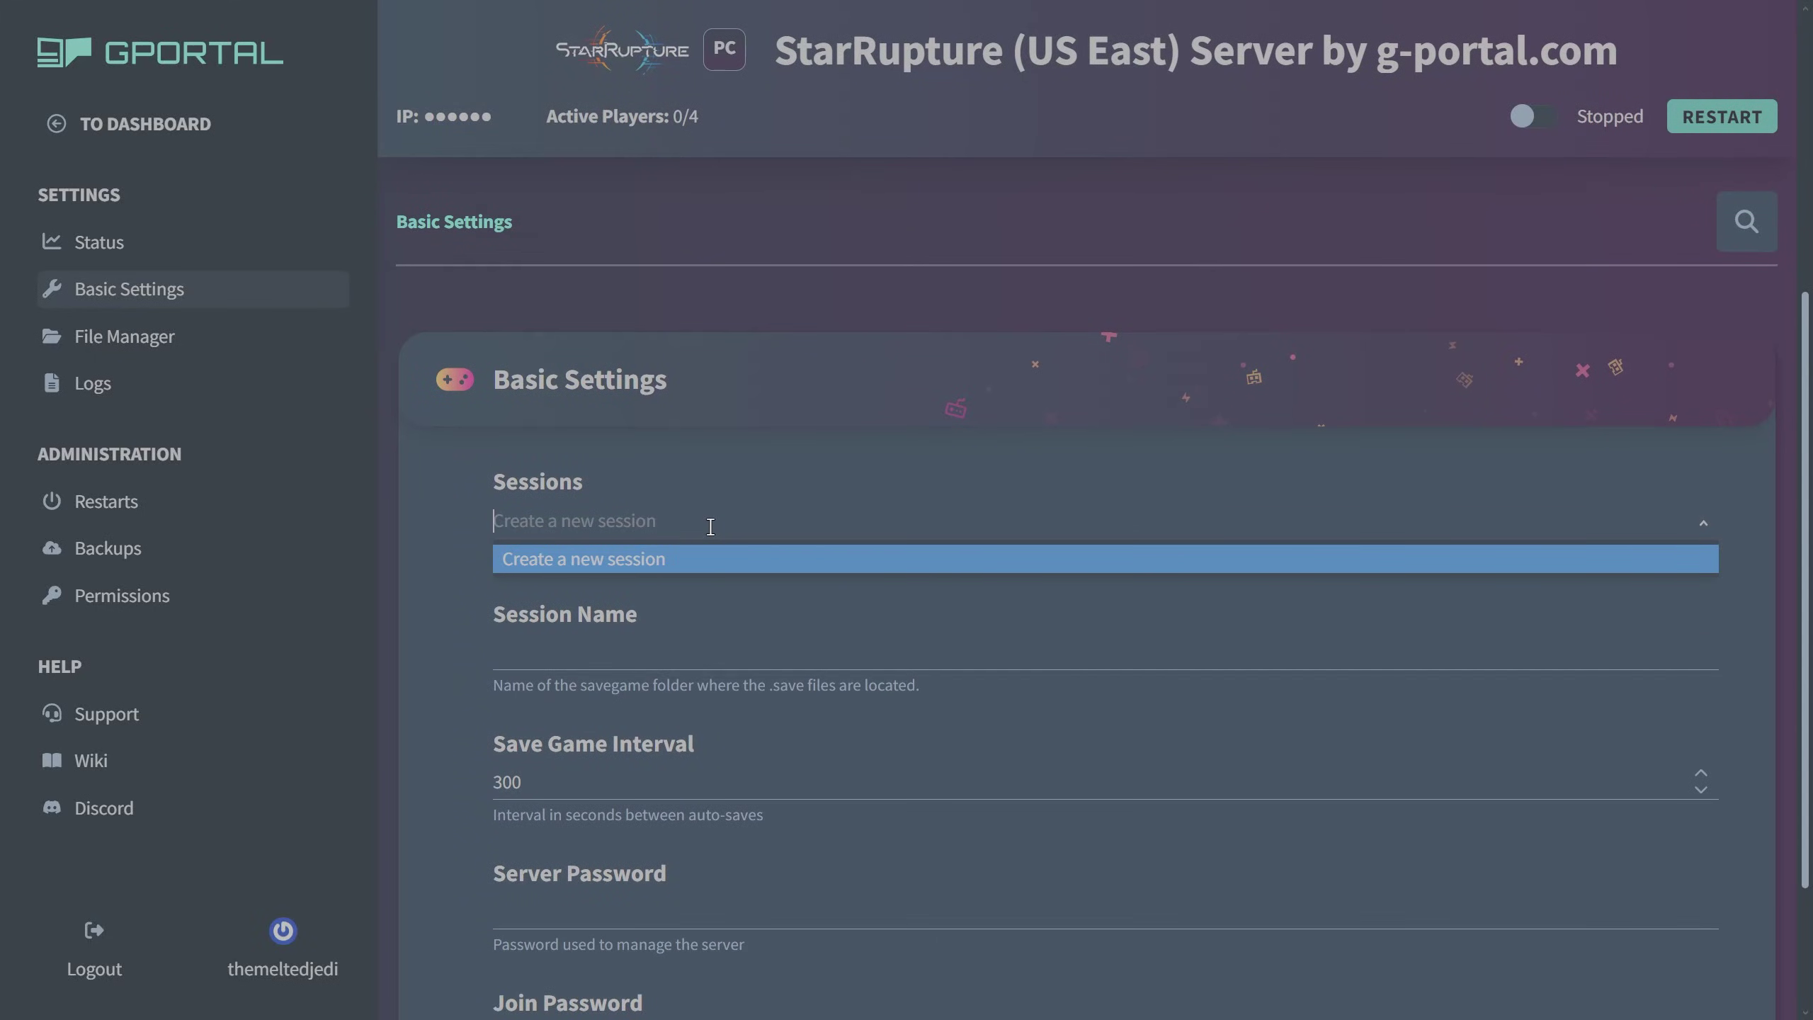
{"action": "left_click", "coordinate": [660, 564]}
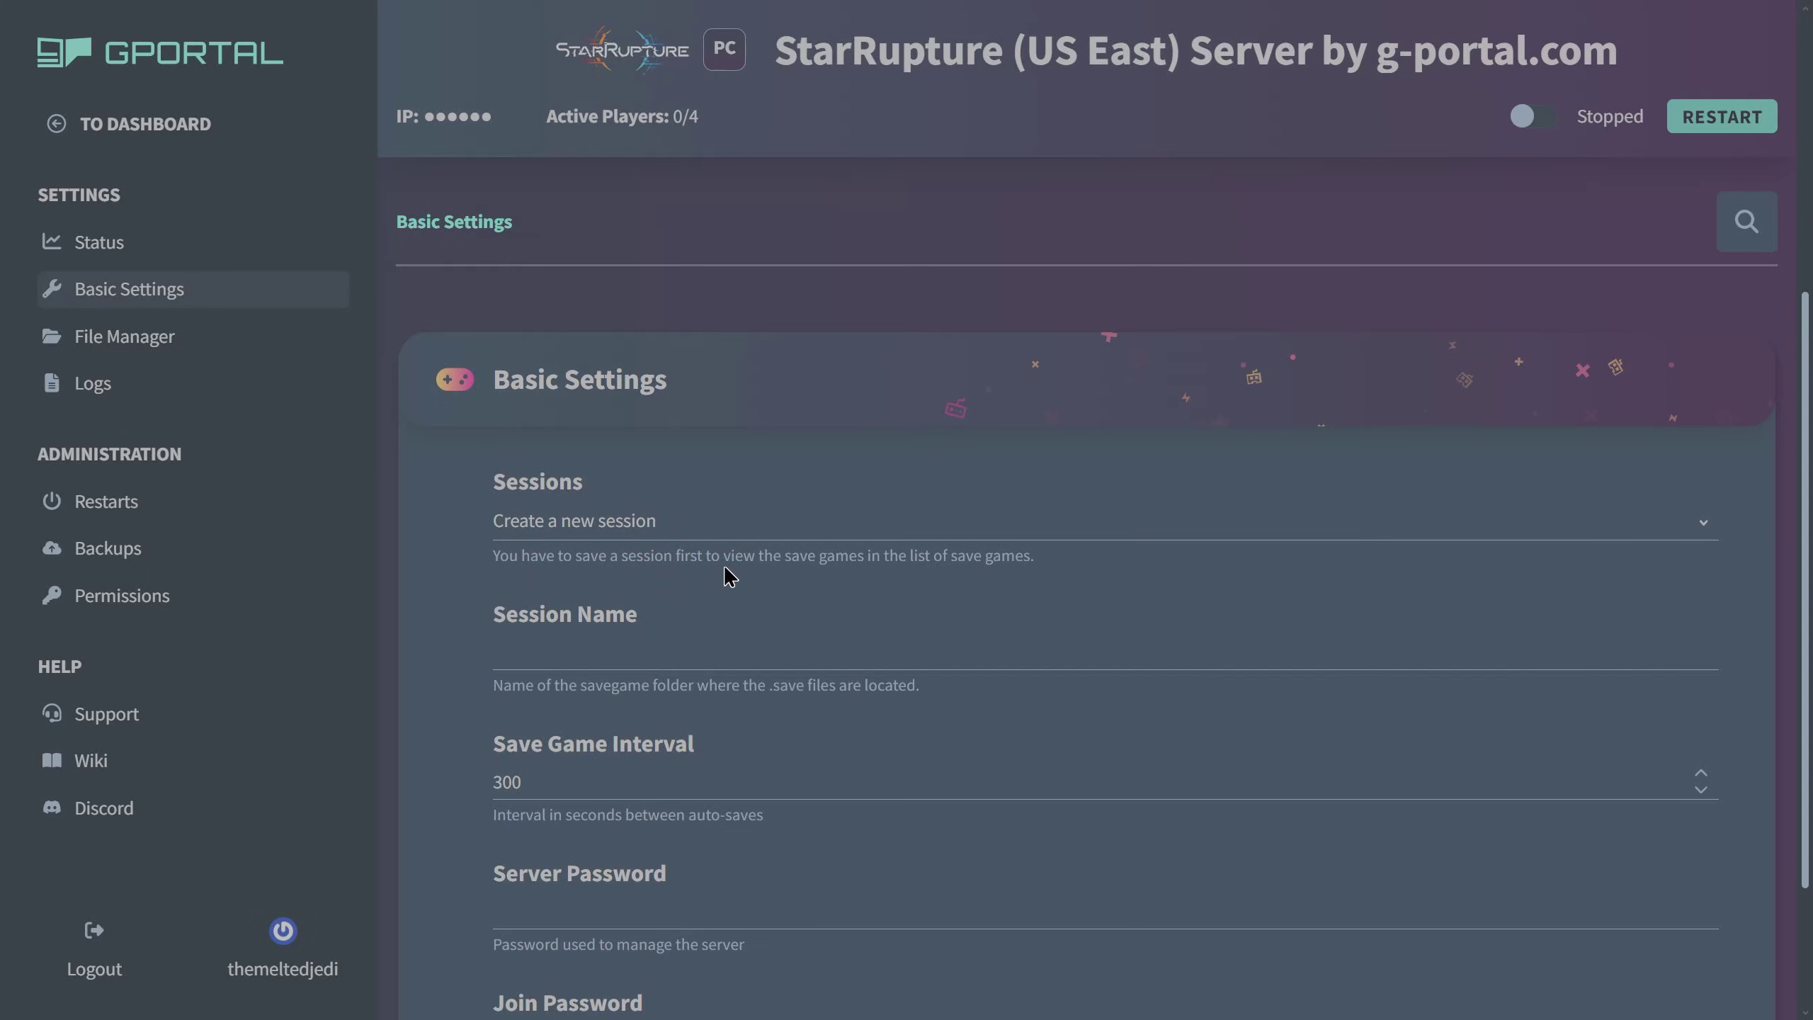
{"action": "left_click", "coordinate": [606, 665]}
{"action": "type", "text": "TheMeltedJKe"}
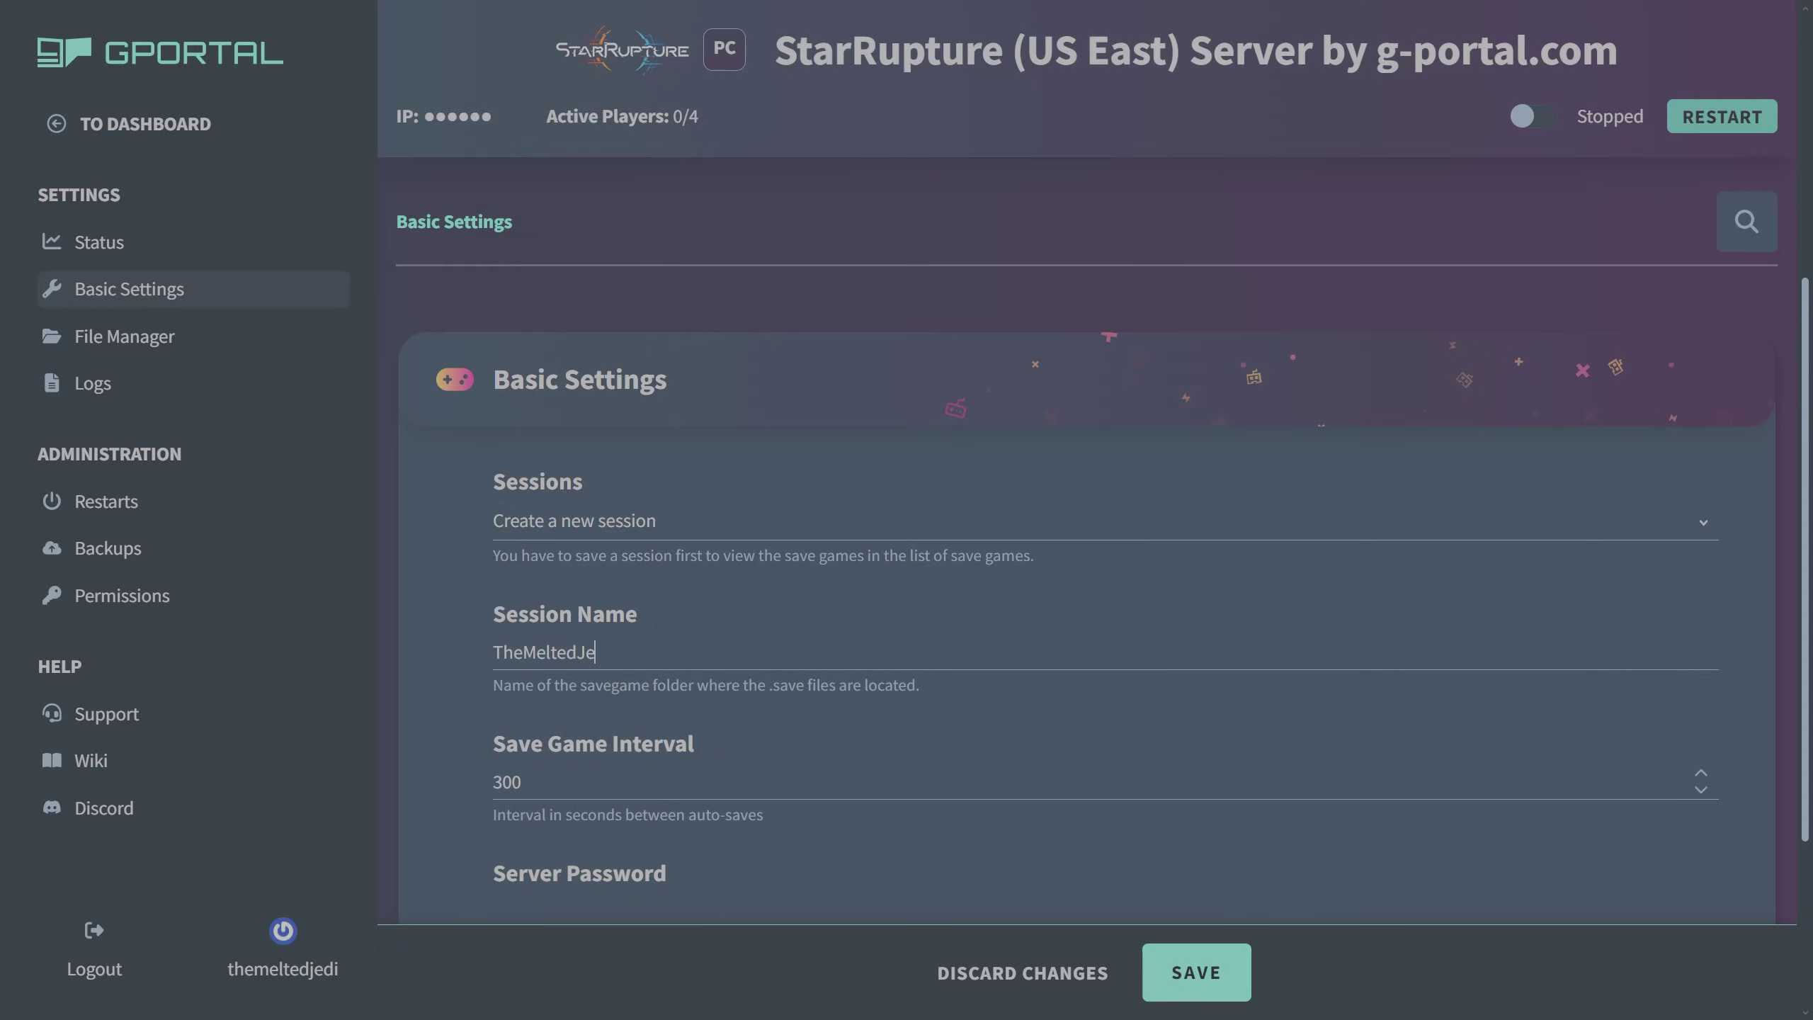
{"action": "type", "text": "di"}
{"action": "scroll", "coordinate": [507, 581], "scroll_direction": "down", "scroll_amount": 3}
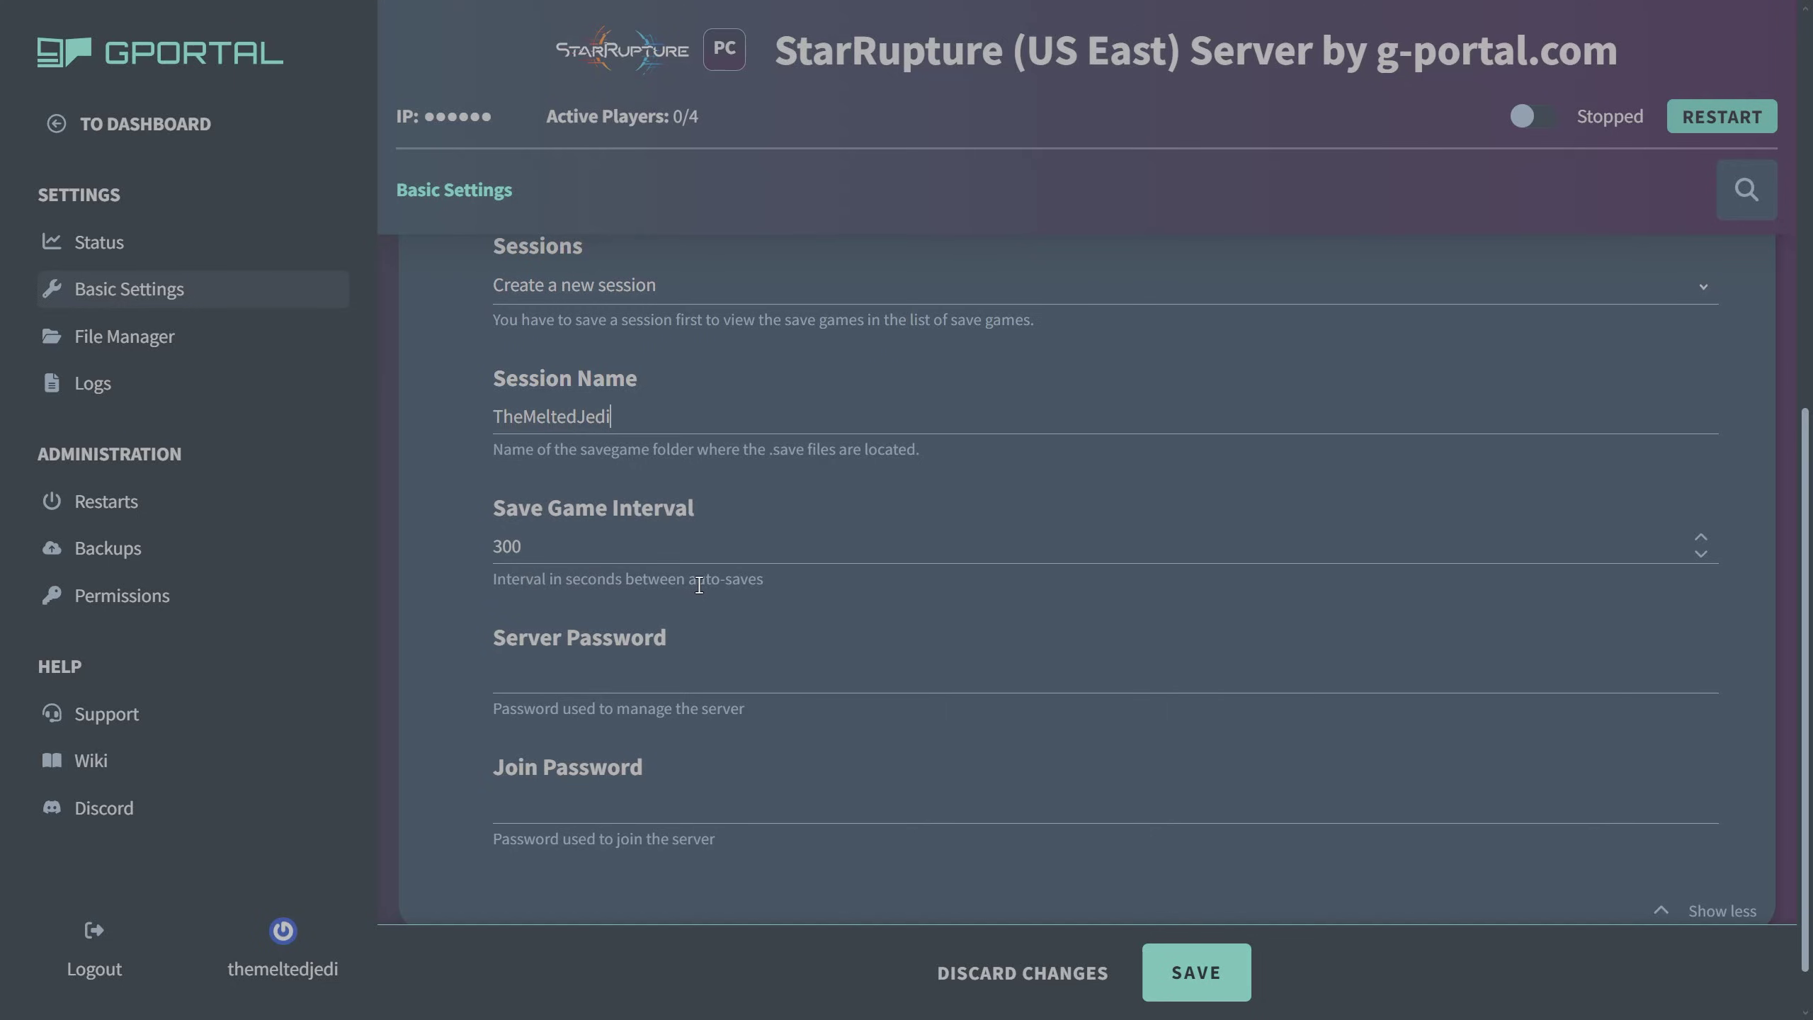
{"action": "left_click", "coordinate": [640, 556]}
Enter the server password, move to the join password, and save the settings.
{"action": "scroll", "coordinate": [832, 613], "scroll_direction": "down", "scroll_amount": 1}
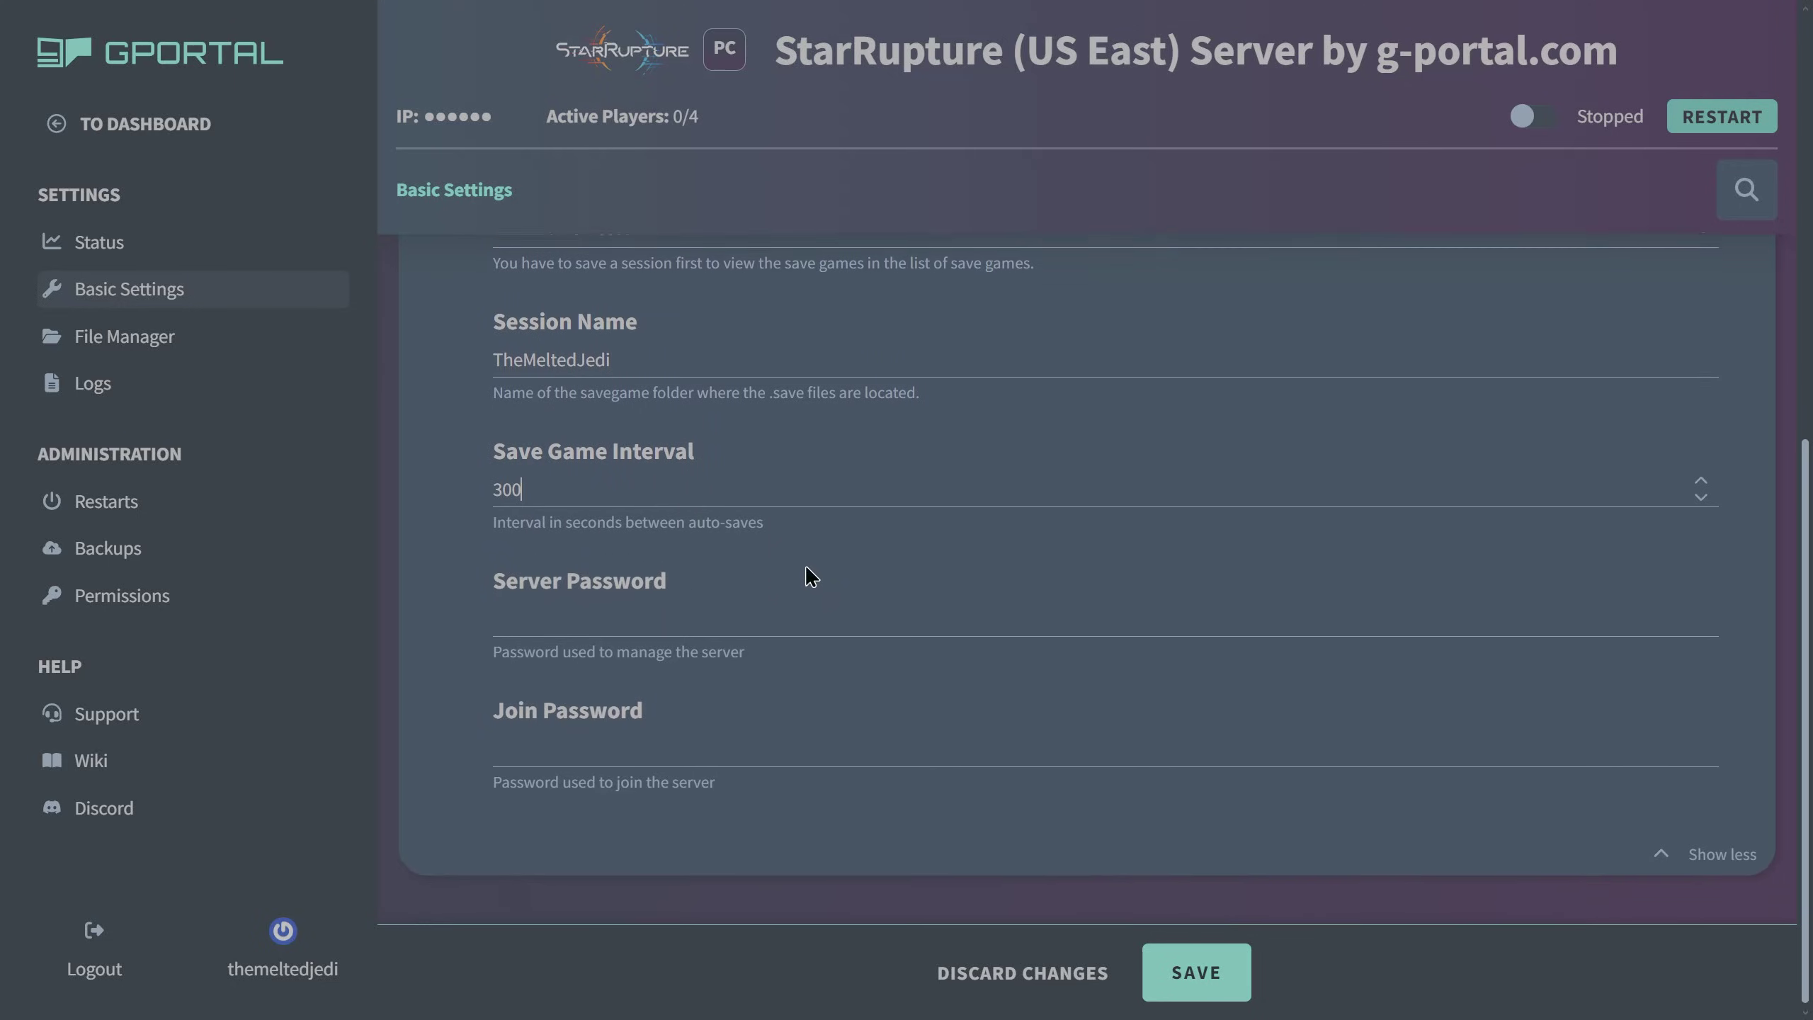
{"action": "left_click", "coordinate": [500, 610]}
{"action": "left_click", "coordinate": [996, 498]}
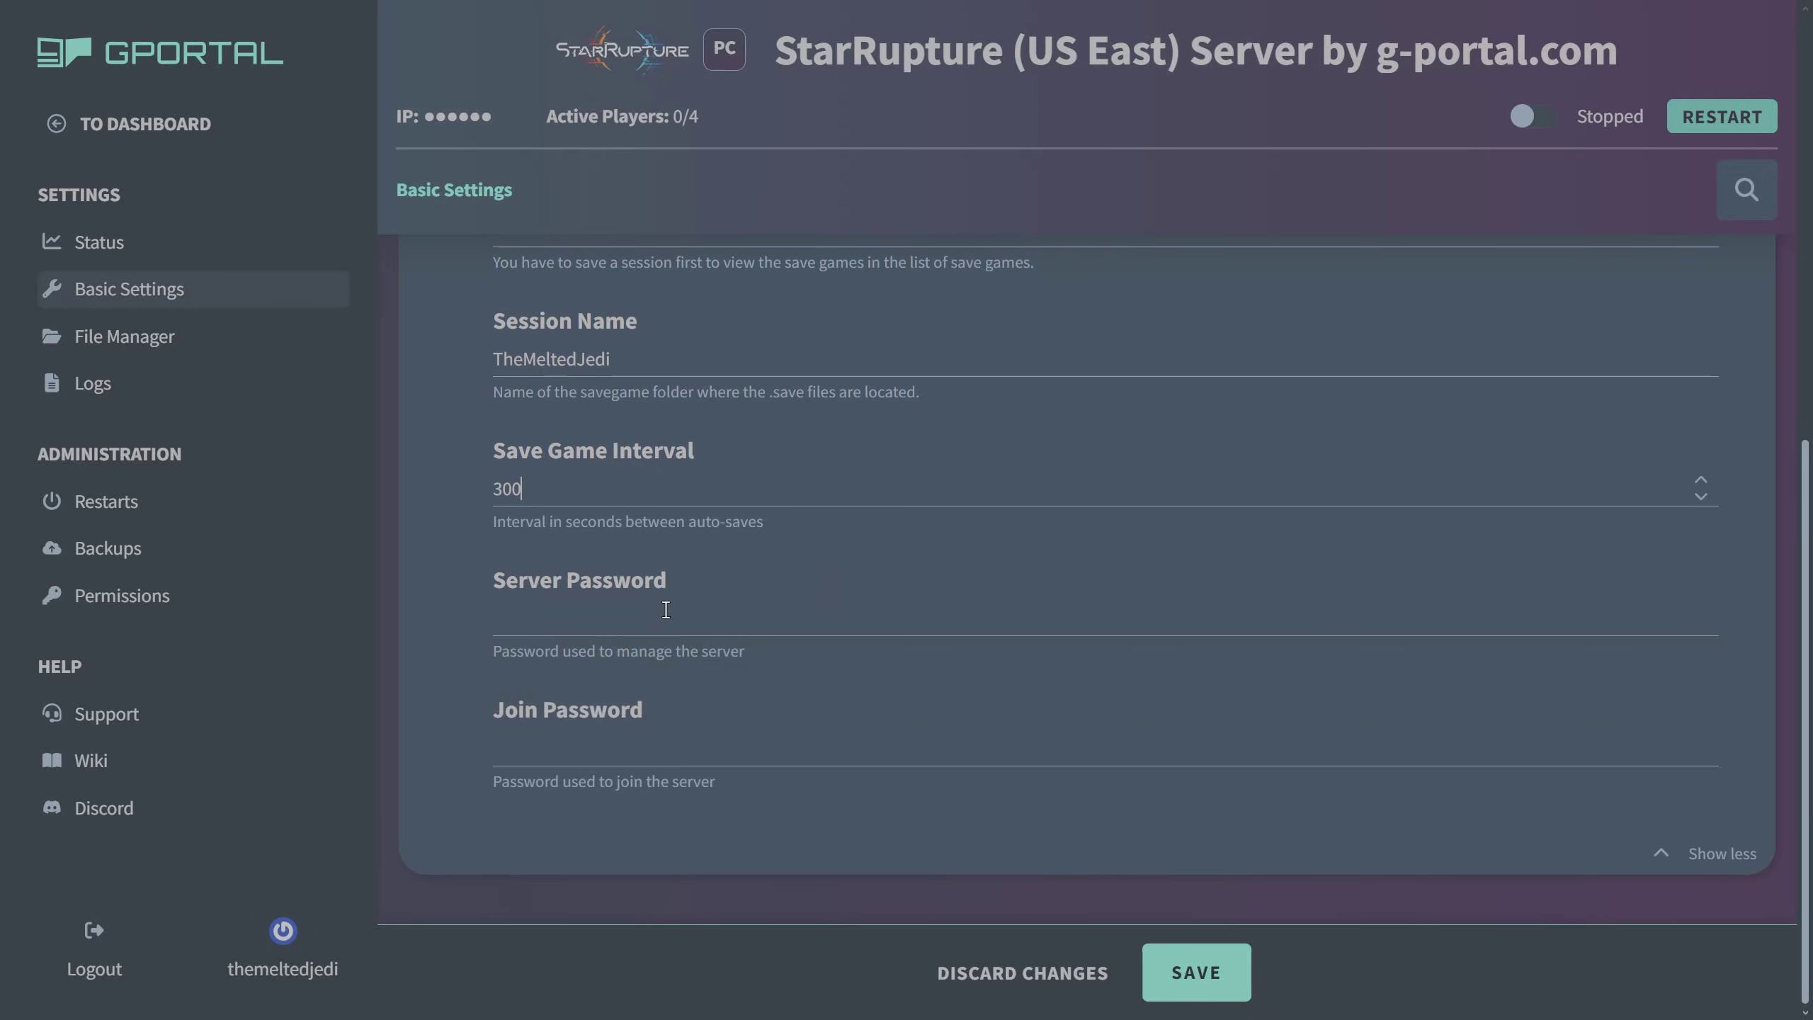
{"action": "left_click", "coordinate": [594, 629]}
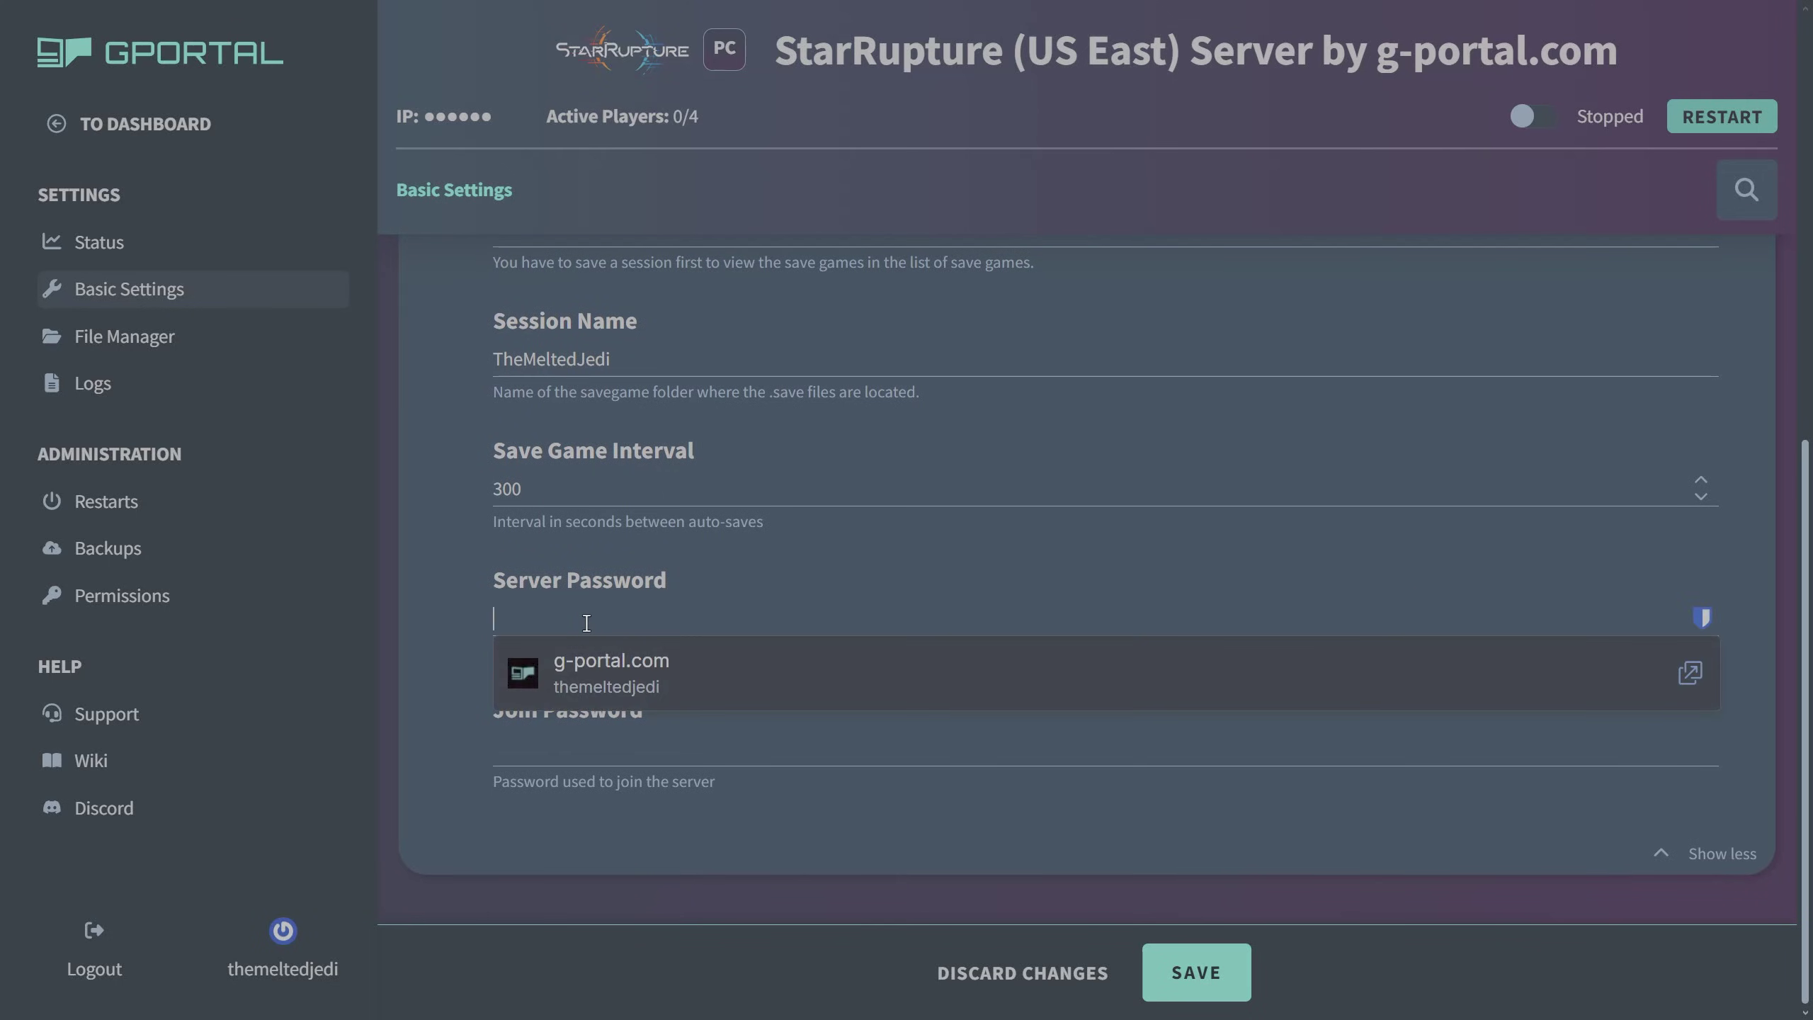
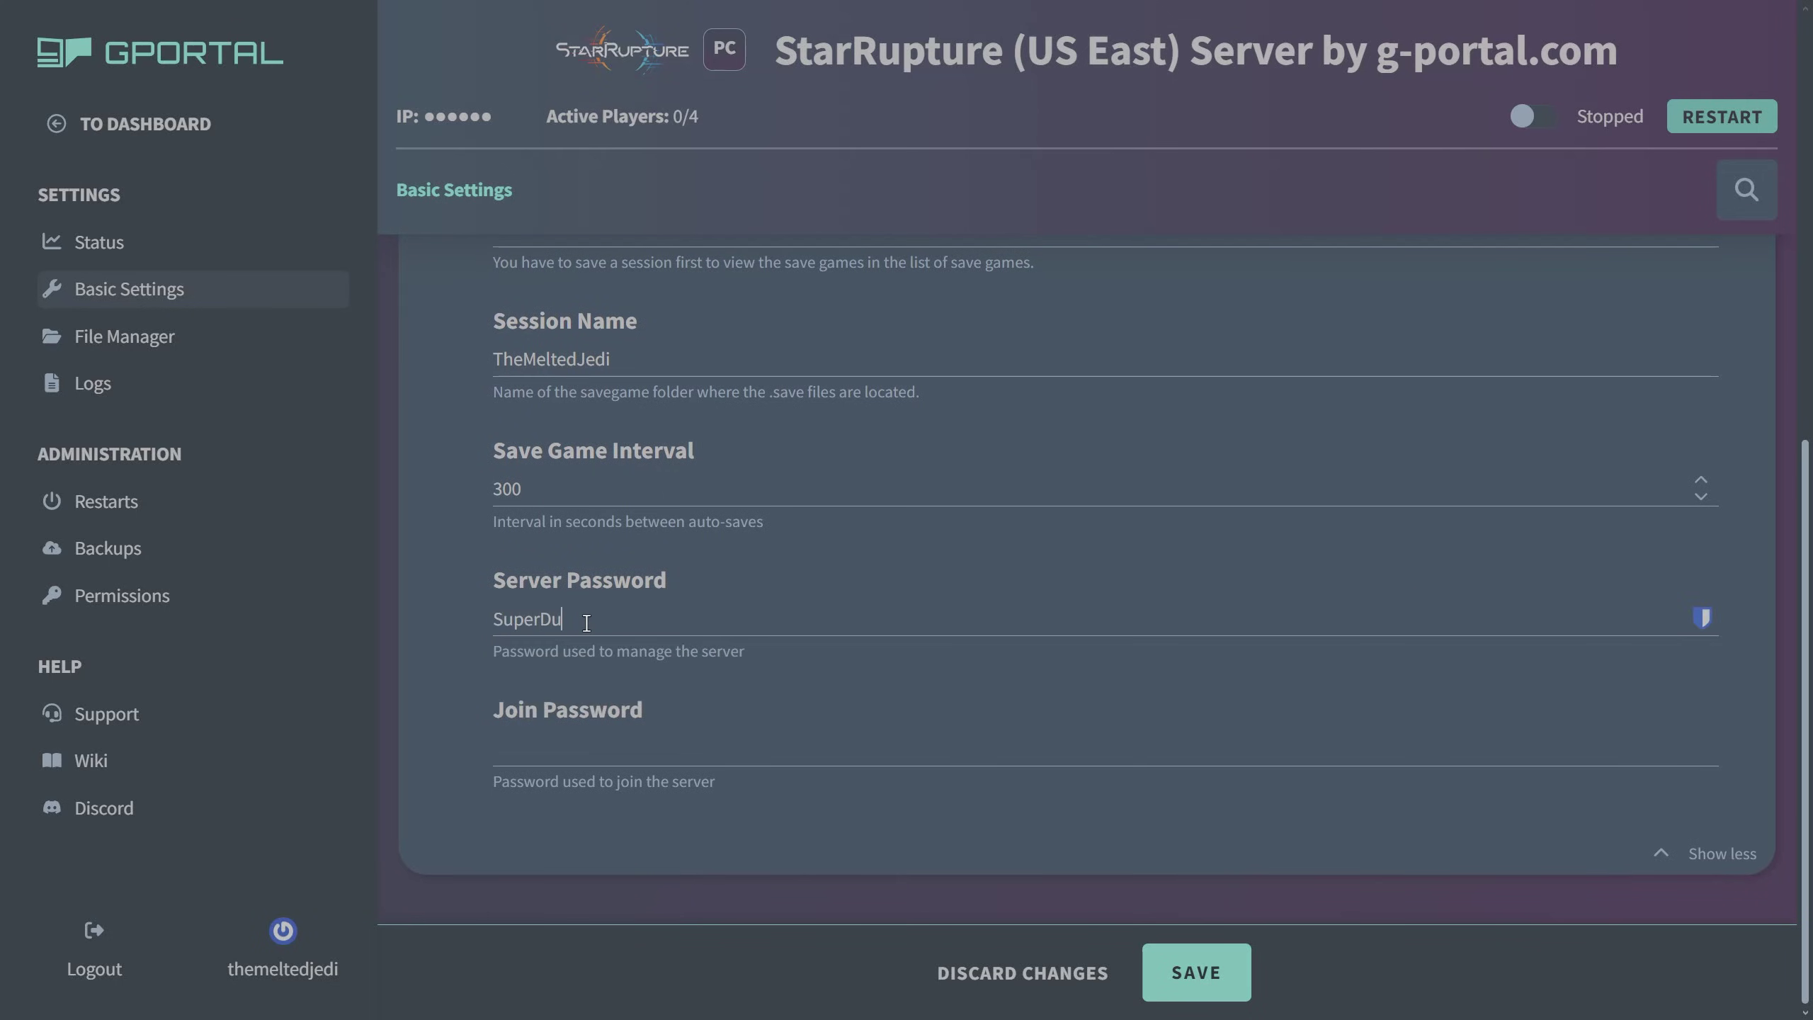
{"action": "key", "text": "Tab"}
{"action": "left_click", "coordinate": [1192, 979]}
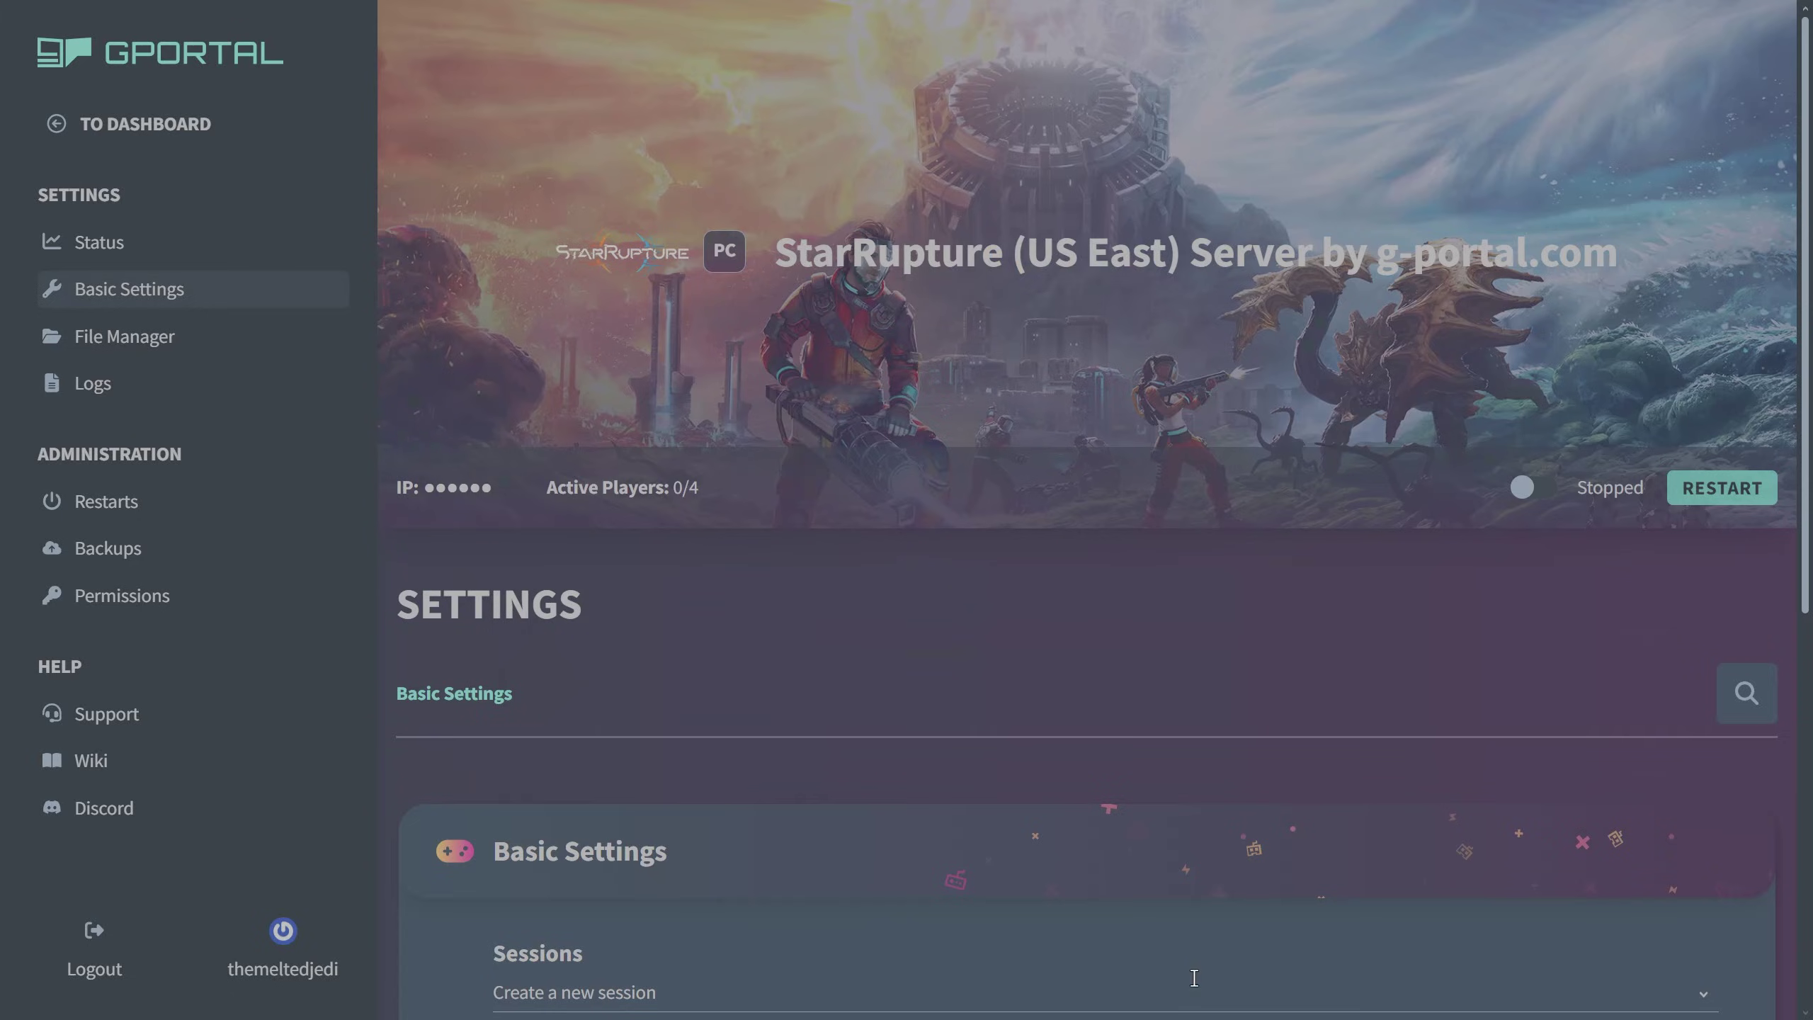
Check the join password field, then open the server's File Manager.
{"action": "scroll", "coordinate": [986, 686], "scroll_direction": "down", "scroll_amount": 3}
{"action": "scroll", "coordinate": [816, 873], "scroll_direction": "down", "scroll_amount": 3}
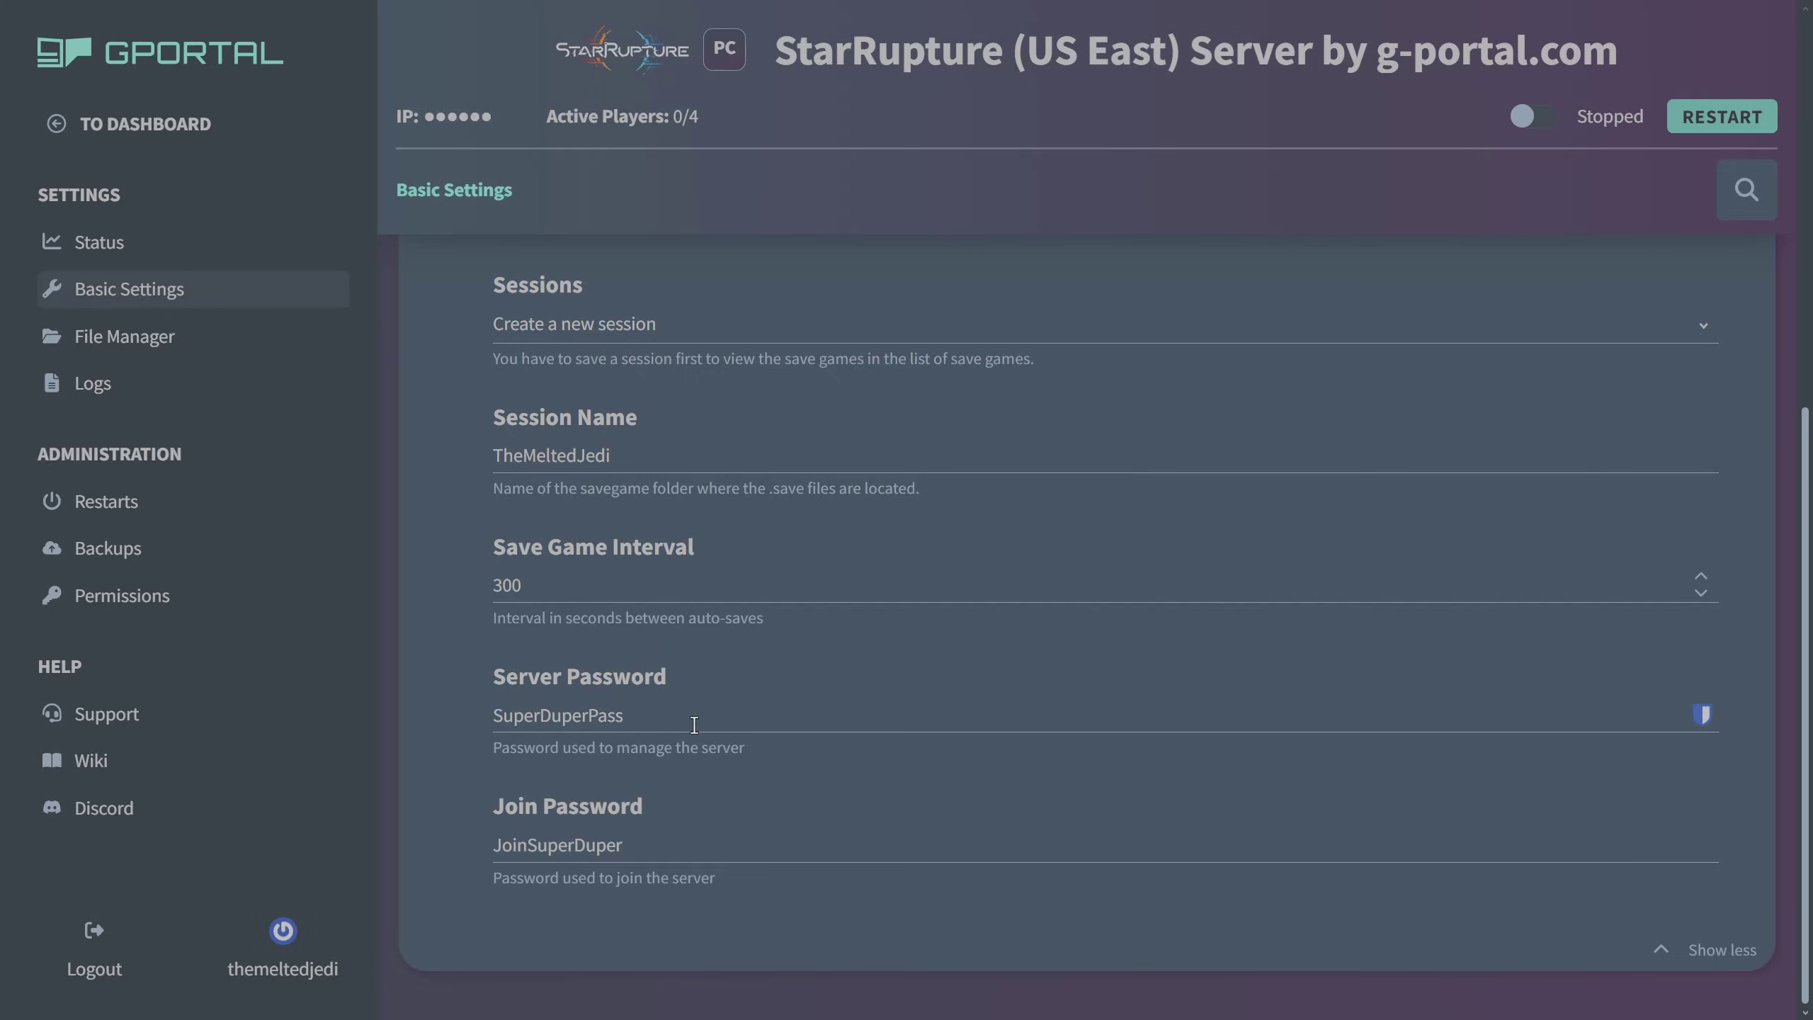
{"action": "left_click", "coordinate": [704, 845]}
{"action": "scroll", "coordinate": [921, 750], "scroll_direction": "up", "scroll_amount": 8}
{"action": "scroll", "coordinate": [892, 714], "scroll_direction": "down", "scroll_amount": 6}
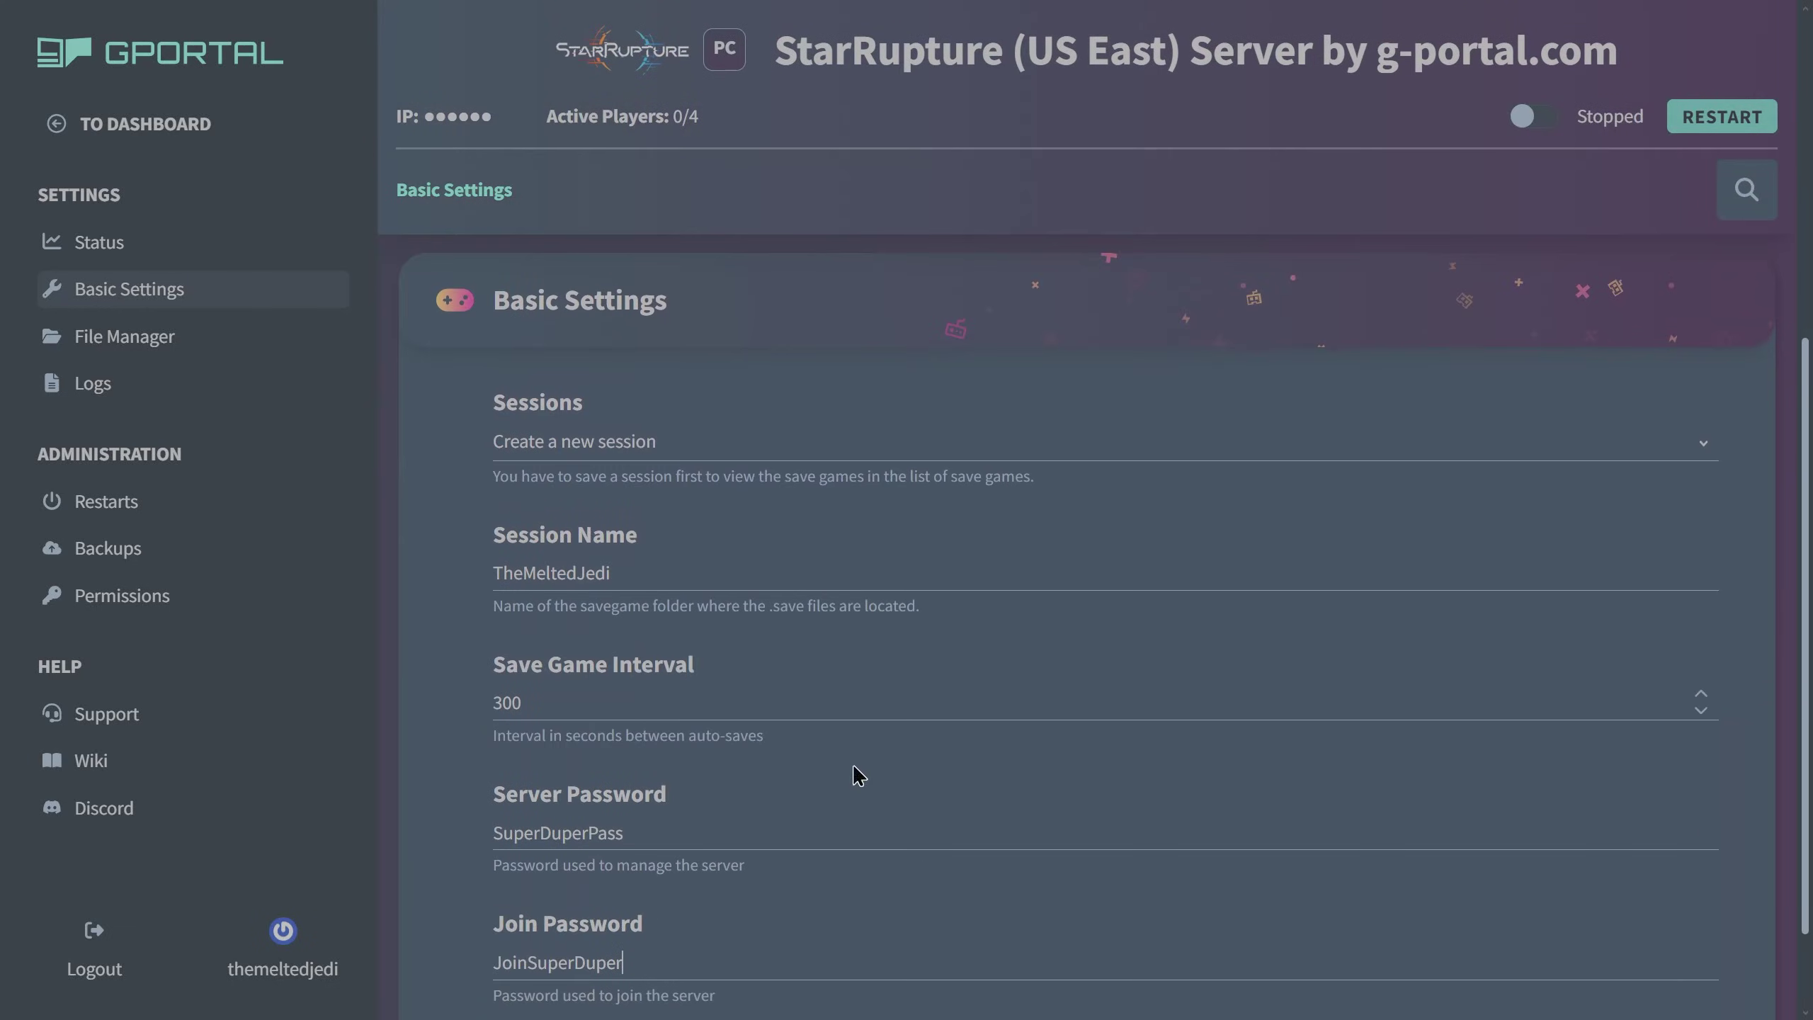
{"action": "left_click", "coordinate": [116, 352]}
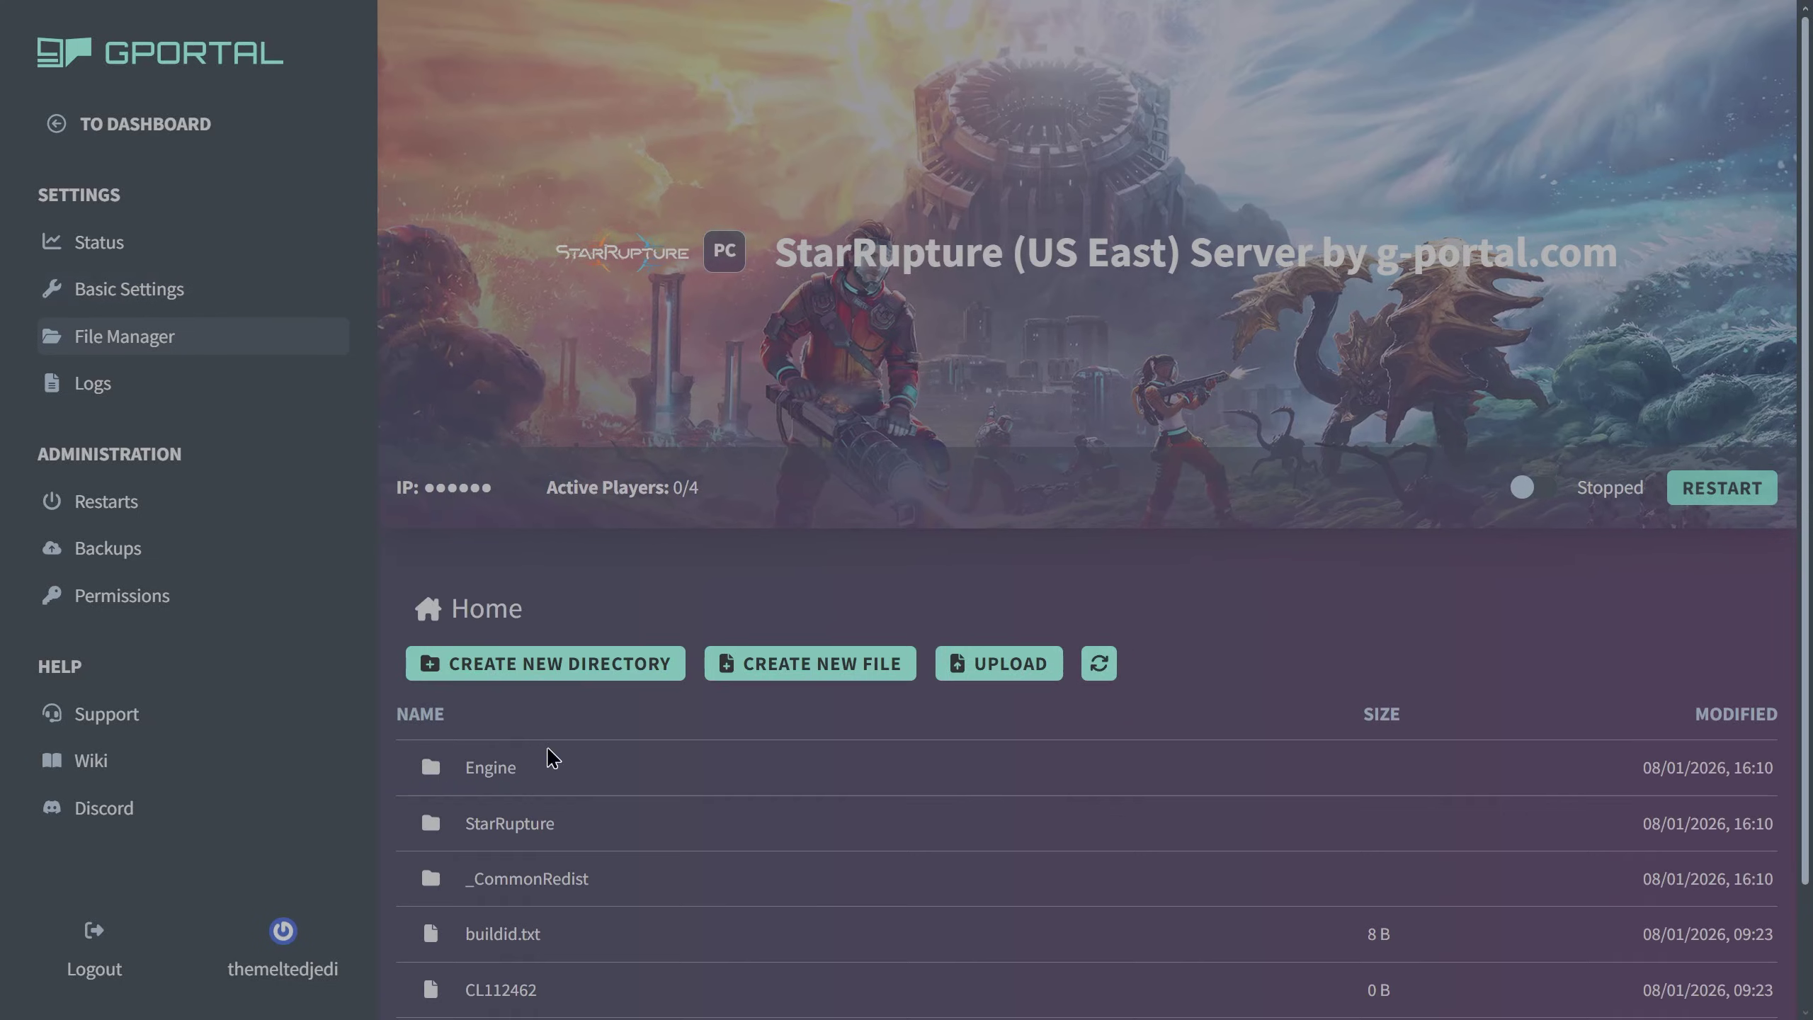
Confirm the server Logs list shows no log files, then open Restarts.
{"action": "scroll", "coordinate": [792, 719], "scroll_direction": "down", "scroll_amount": 3}
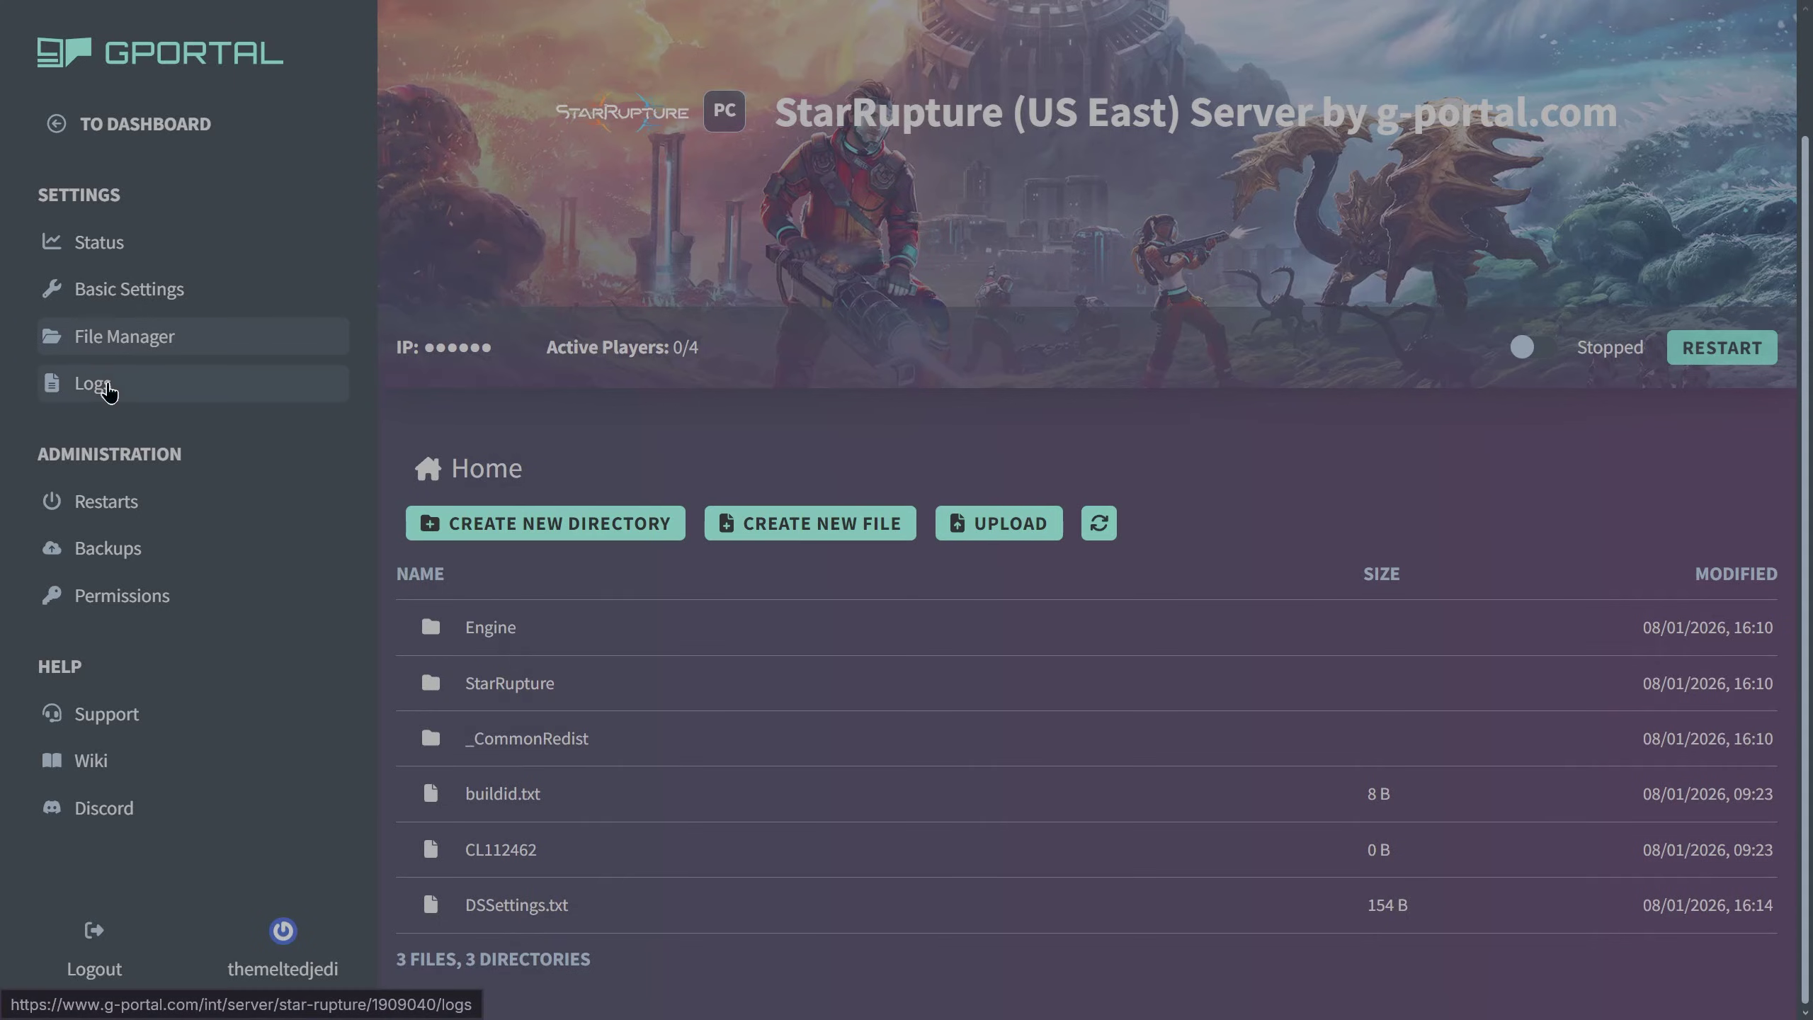
{"action": "left_click", "coordinate": [107, 386]}
{"action": "left_click", "coordinate": [540, 141]}
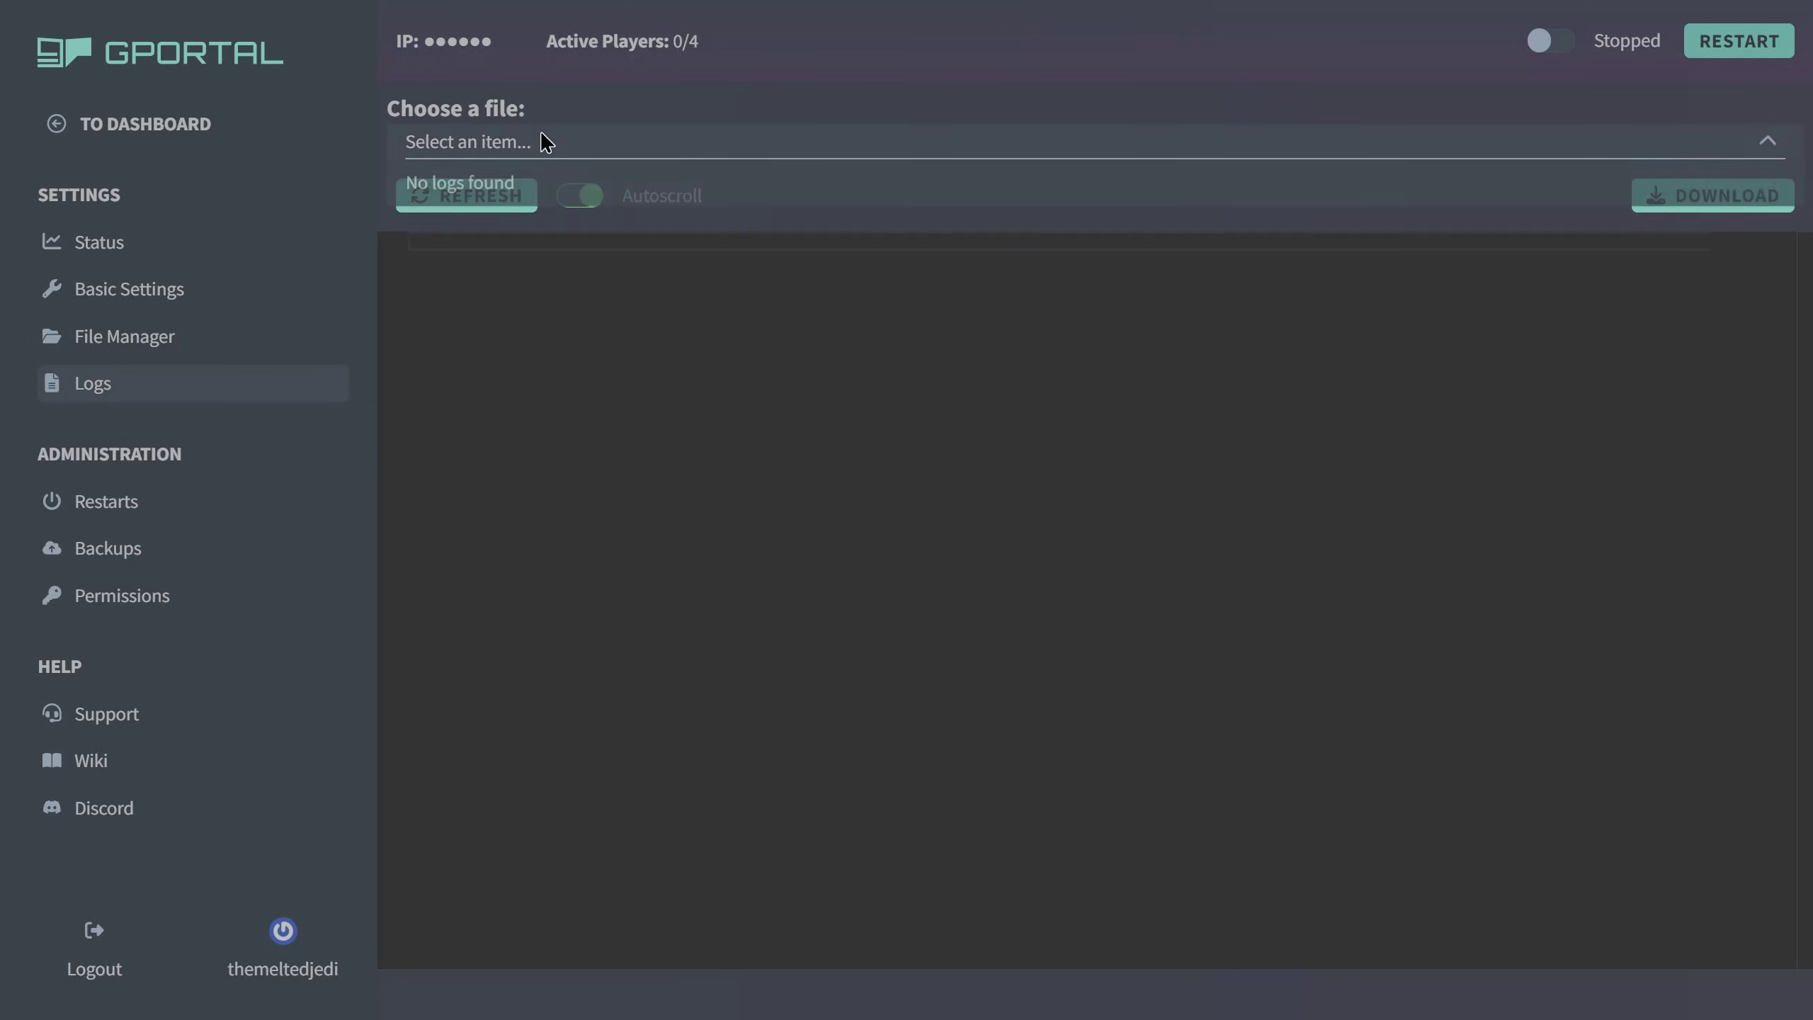
{"action": "left_click", "coordinate": [642, 112]}
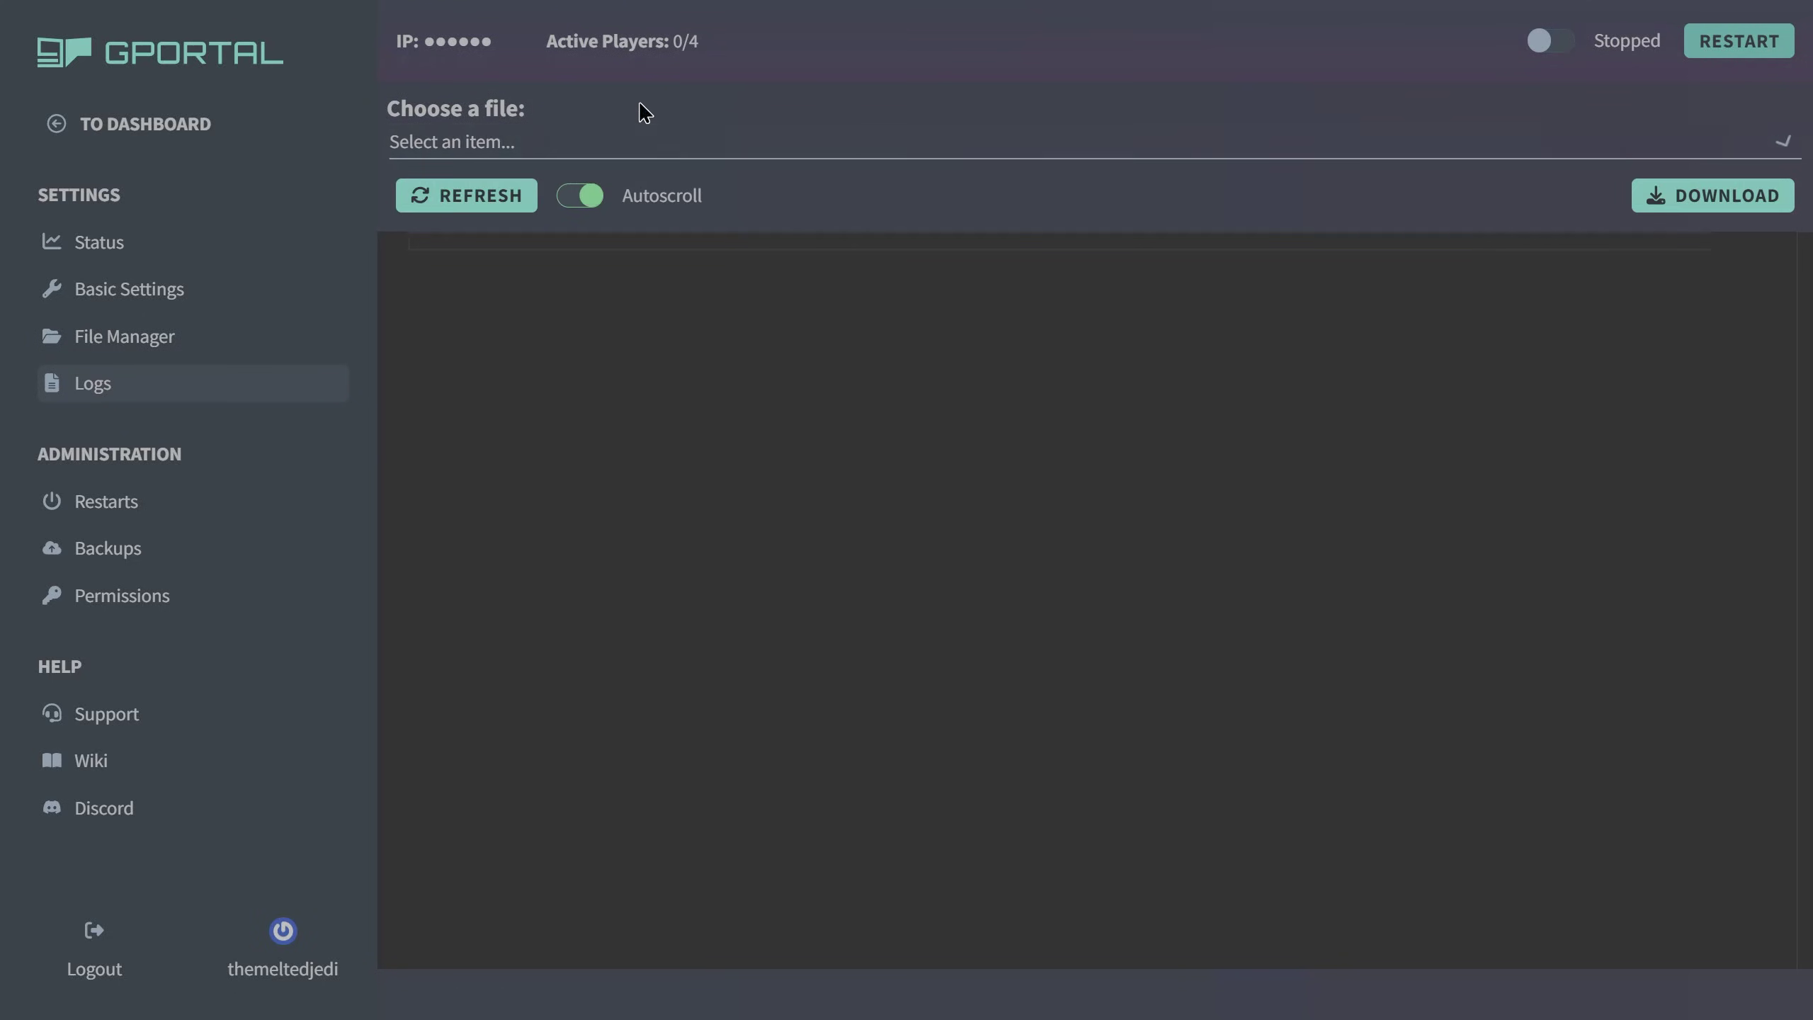
{"action": "left_click", "coordinate": [164, 510]}
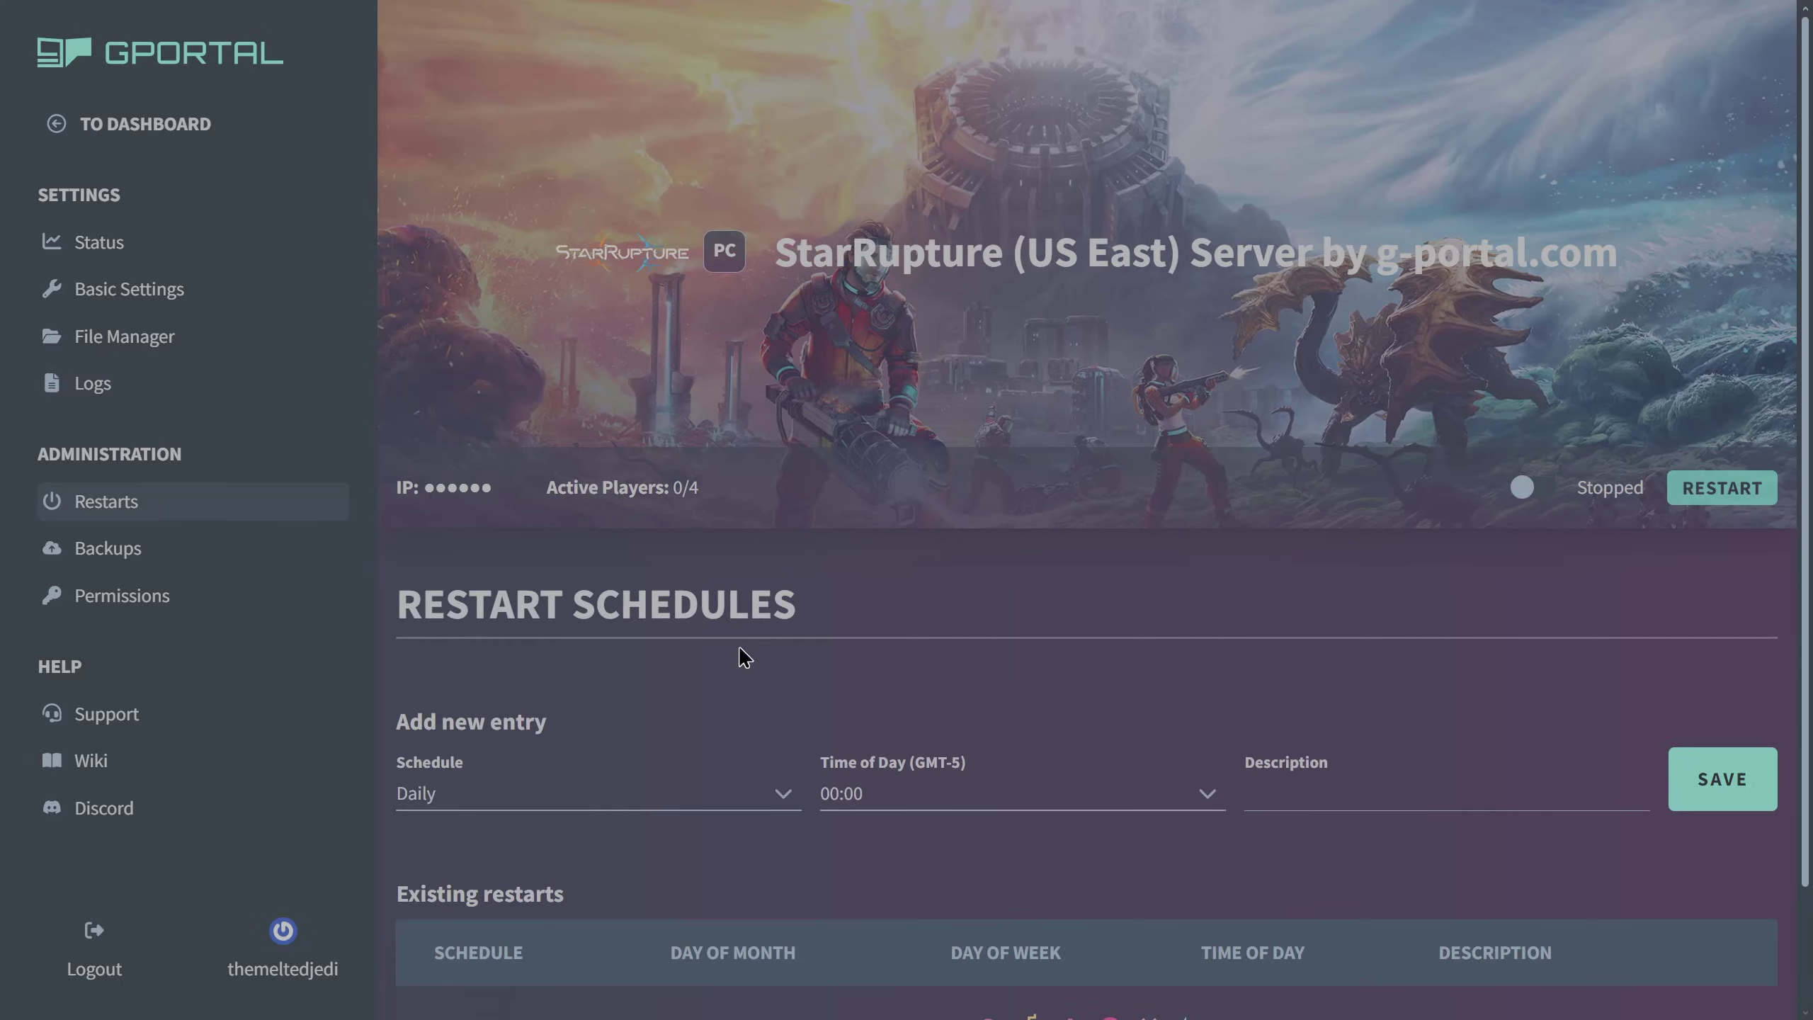
Set the restart schedule to Daily at 06:30.
{"action": "scroll", "coordinate": [742, 657], "scroll_direction": "down", "scroll_amount": 2}
{"action": "left_click", "coordinate": [530, 656]}
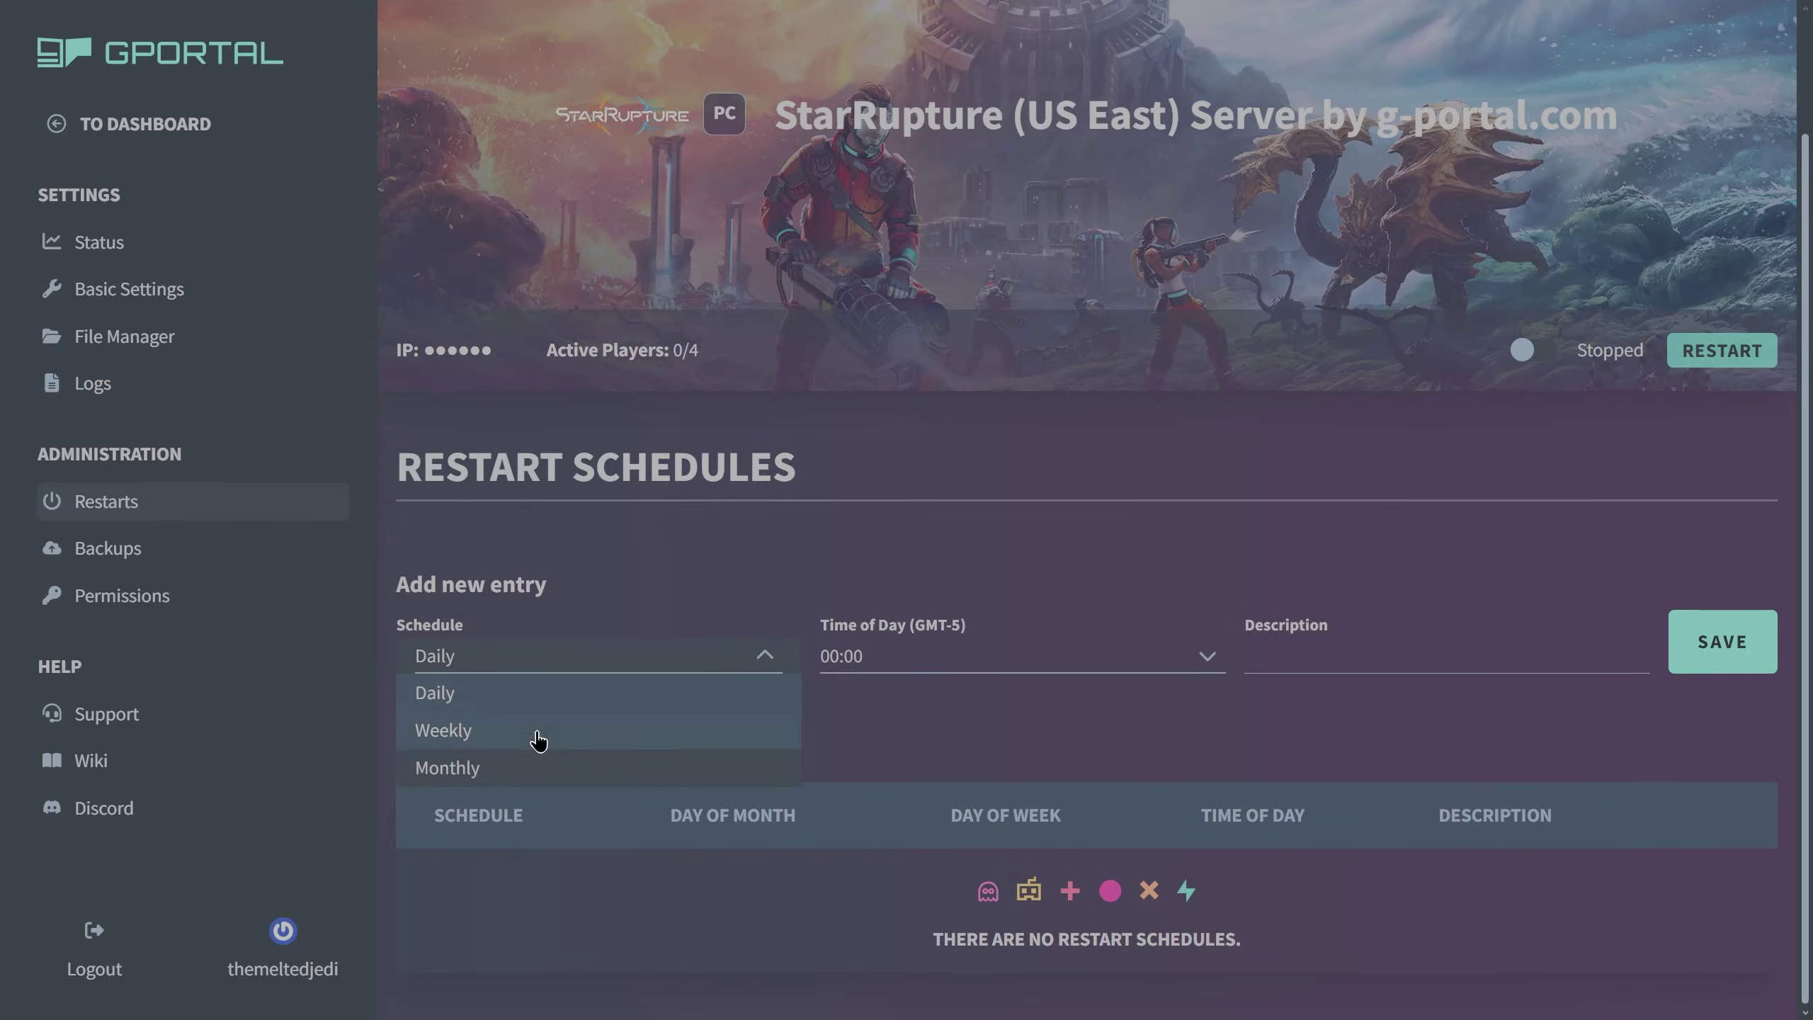
{"action": "left_click", "coordinate": [973, 756]}
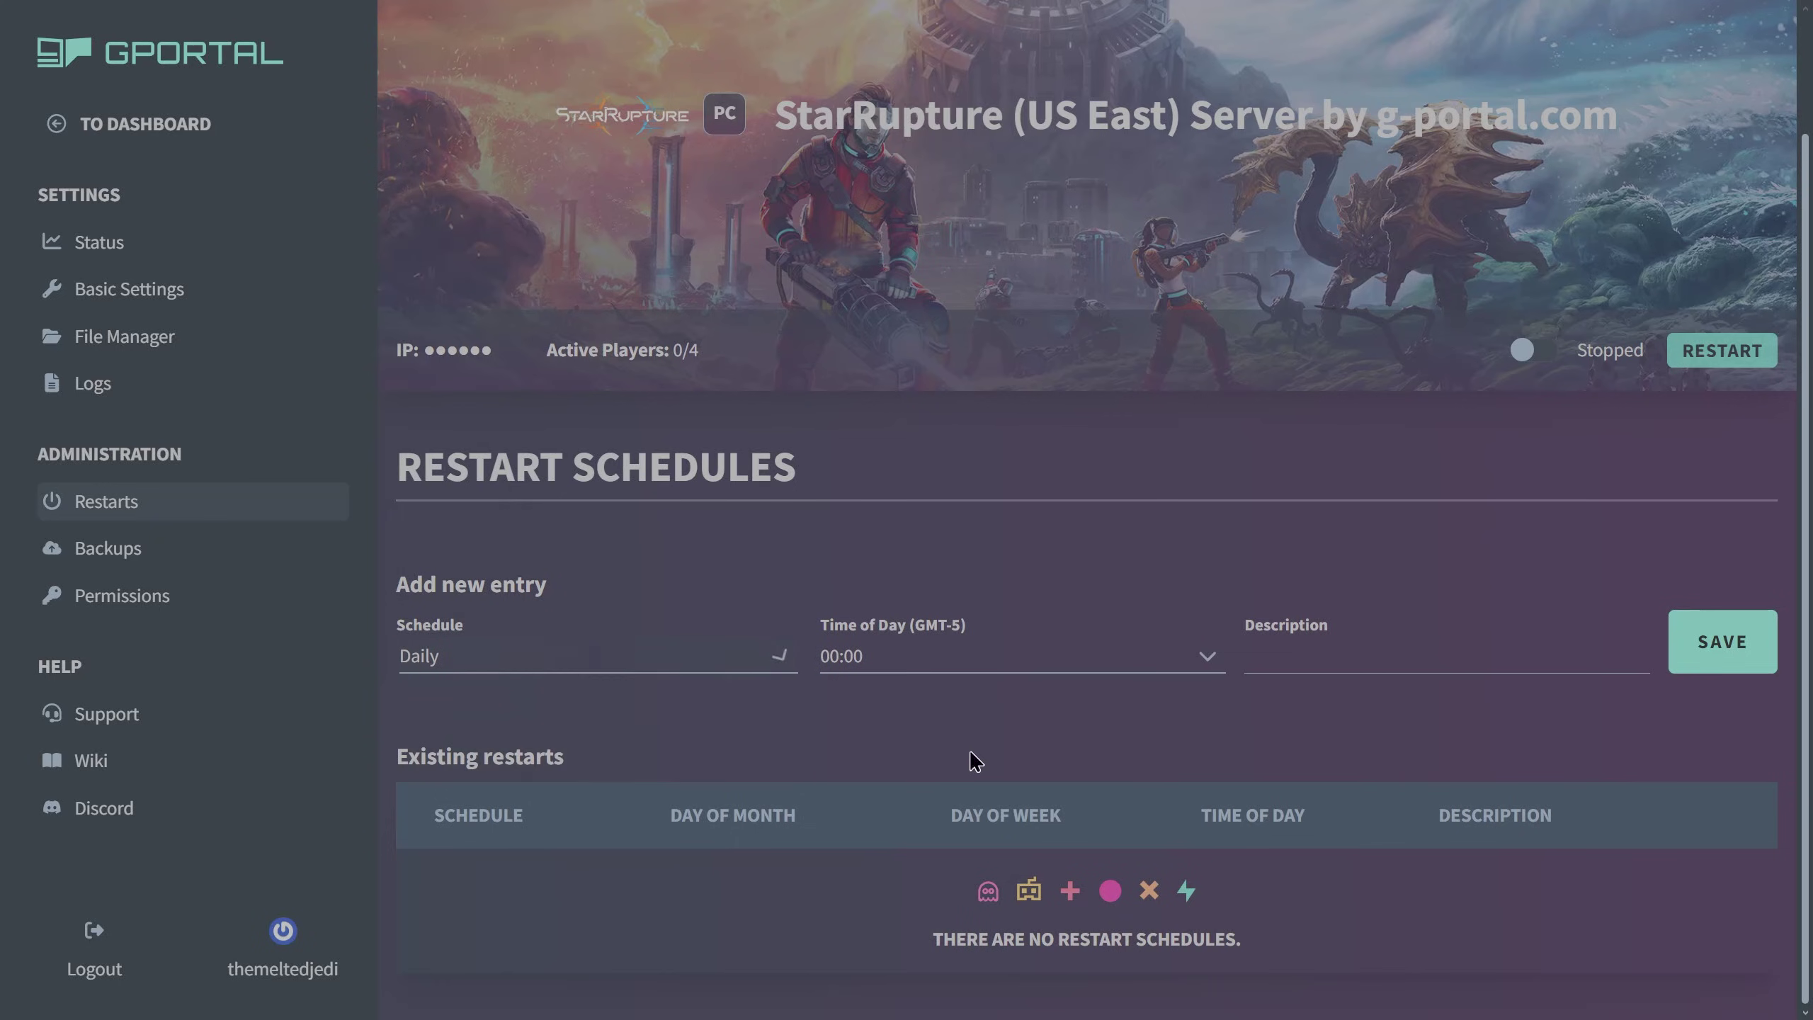
{"action": "left_click", "coordinate": [992, 663]}
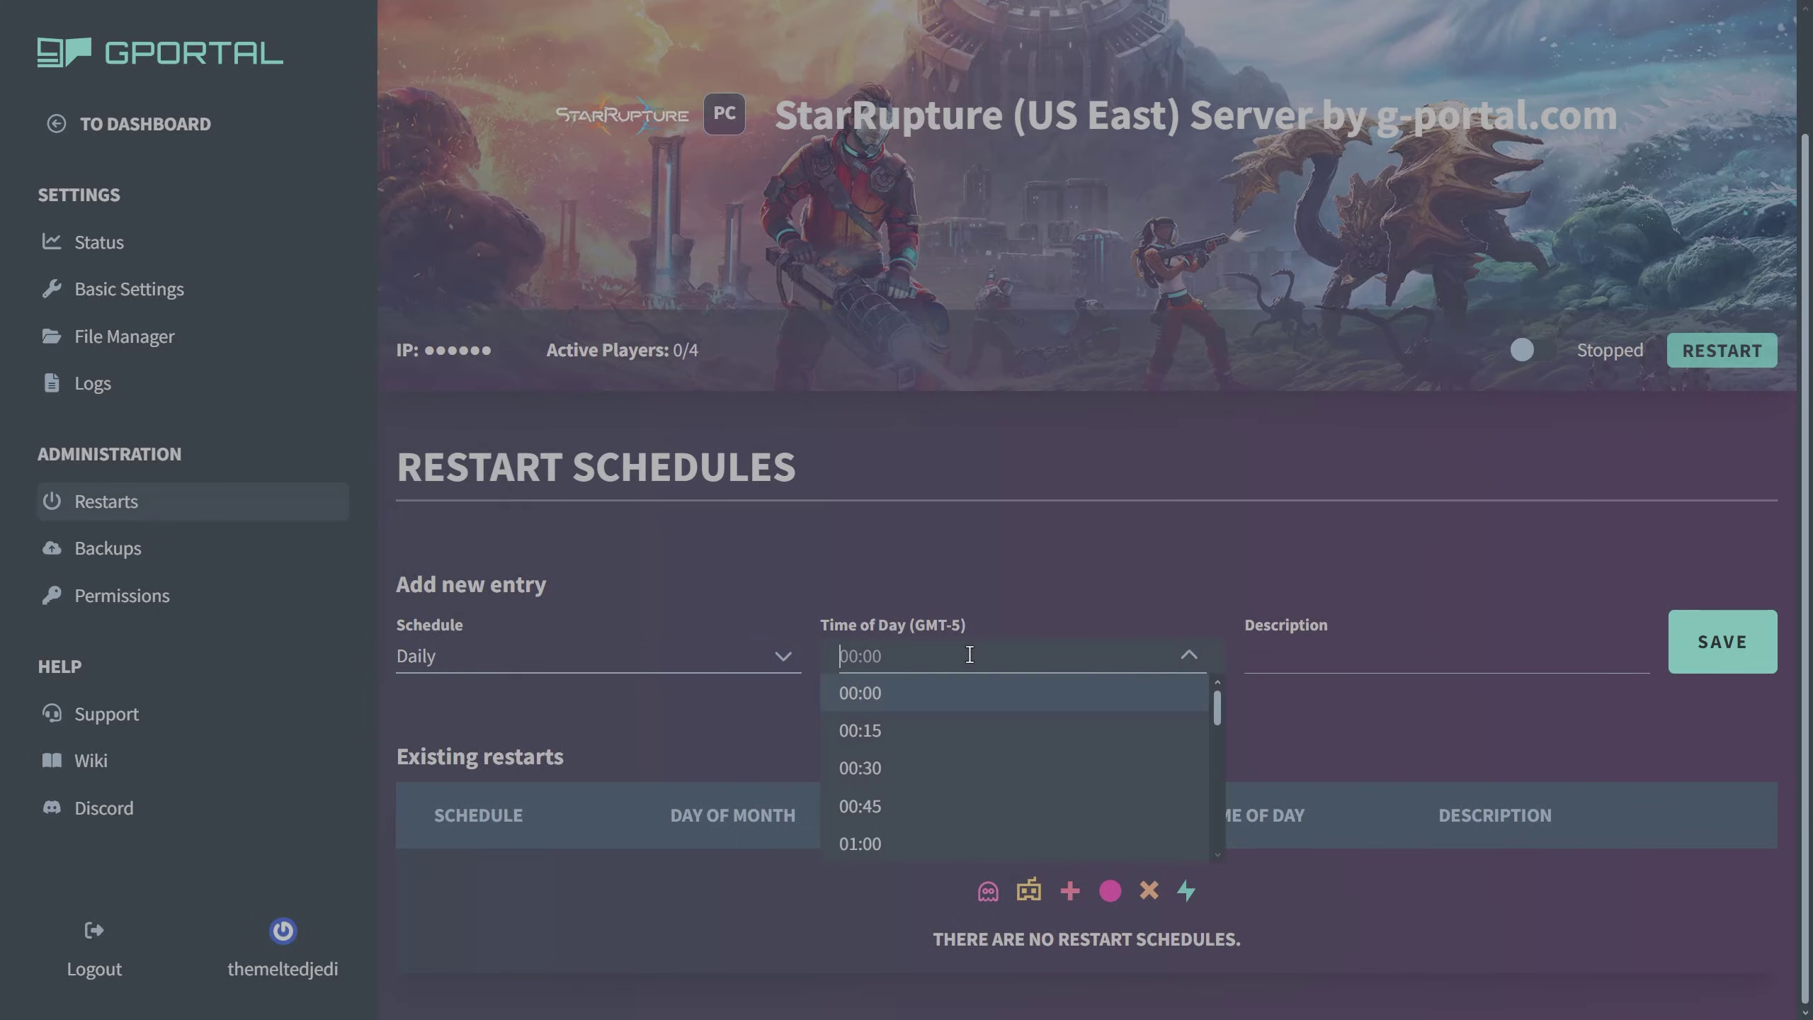
{"action": "left_click", "coordinate": [1051, 694]}
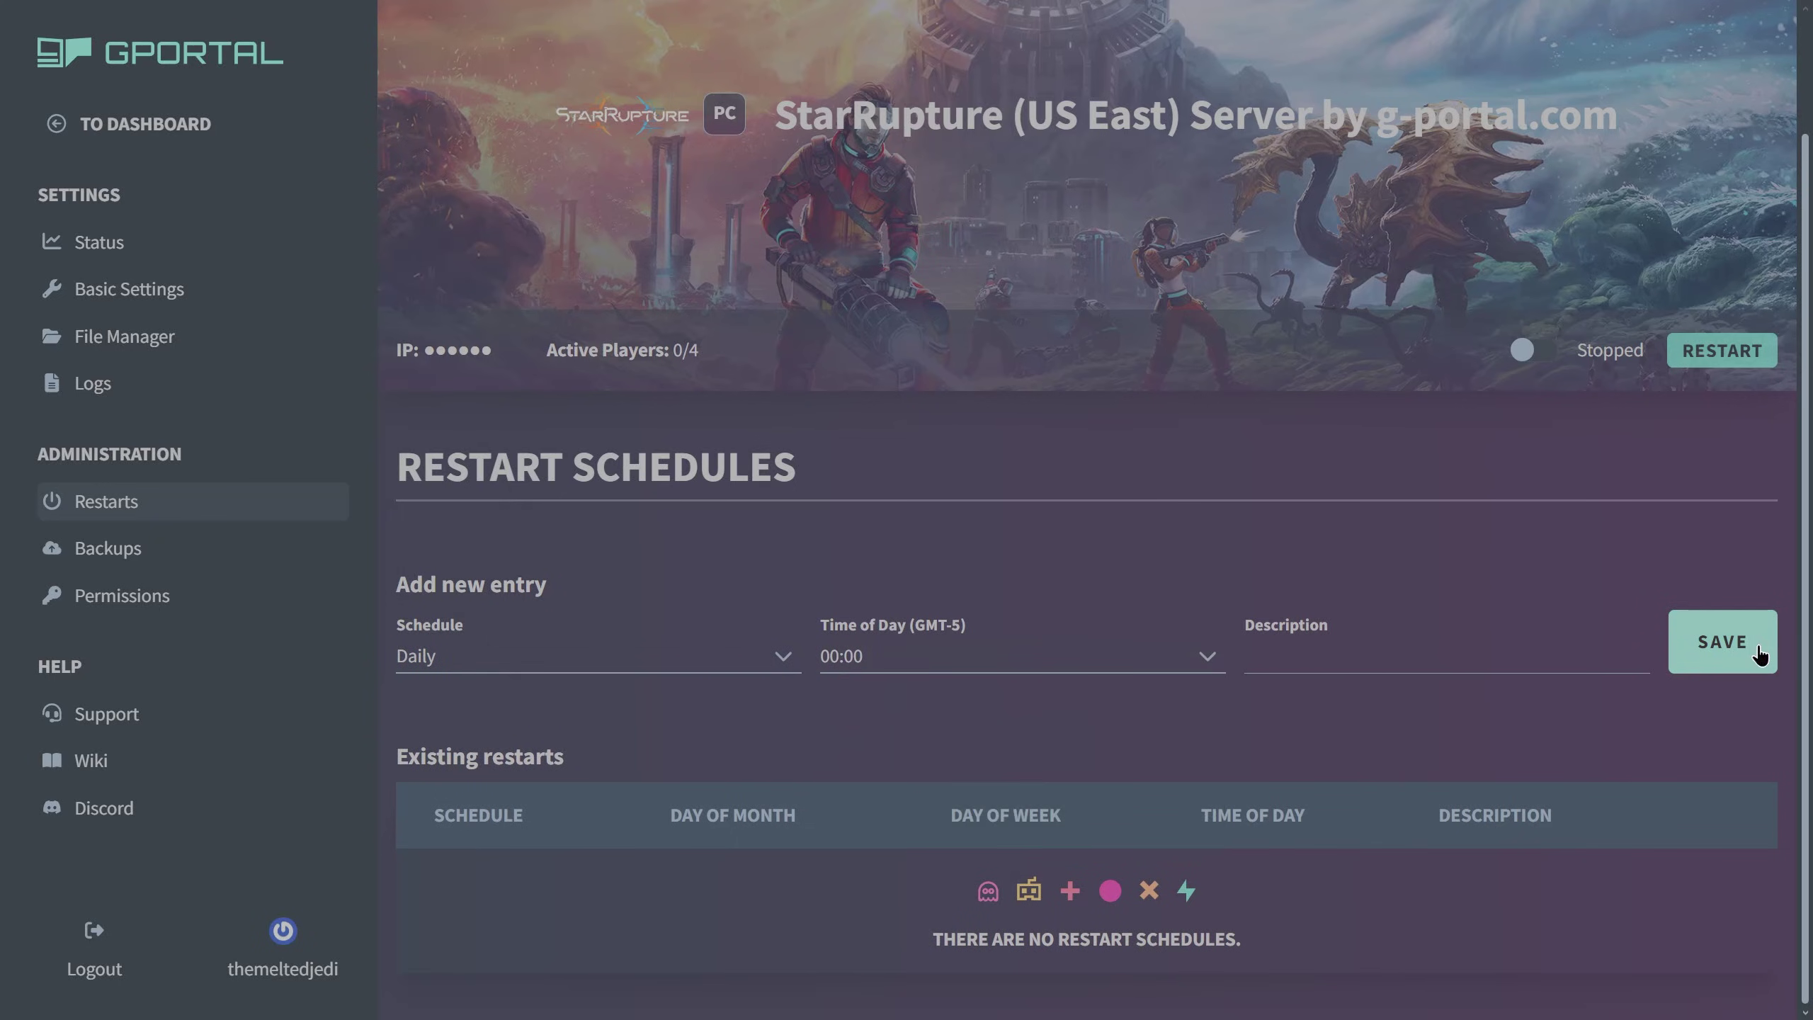
{"action": "left_click", "coordinate": [964, 655]}
{"action": "scroll", "coordinate": [967, 737], "scroll_direction": "down", "scroll_amount": 10}
{"action": "left_click", "coordinate": [967, 735]}
Describe it as 'daily 630AM Restart Schedule' and save the restart entry.
{"action": "left_click", "coordinate": [1387, 646]}
{"action": "type", "text": "daily 630AM Restart Schedule"}
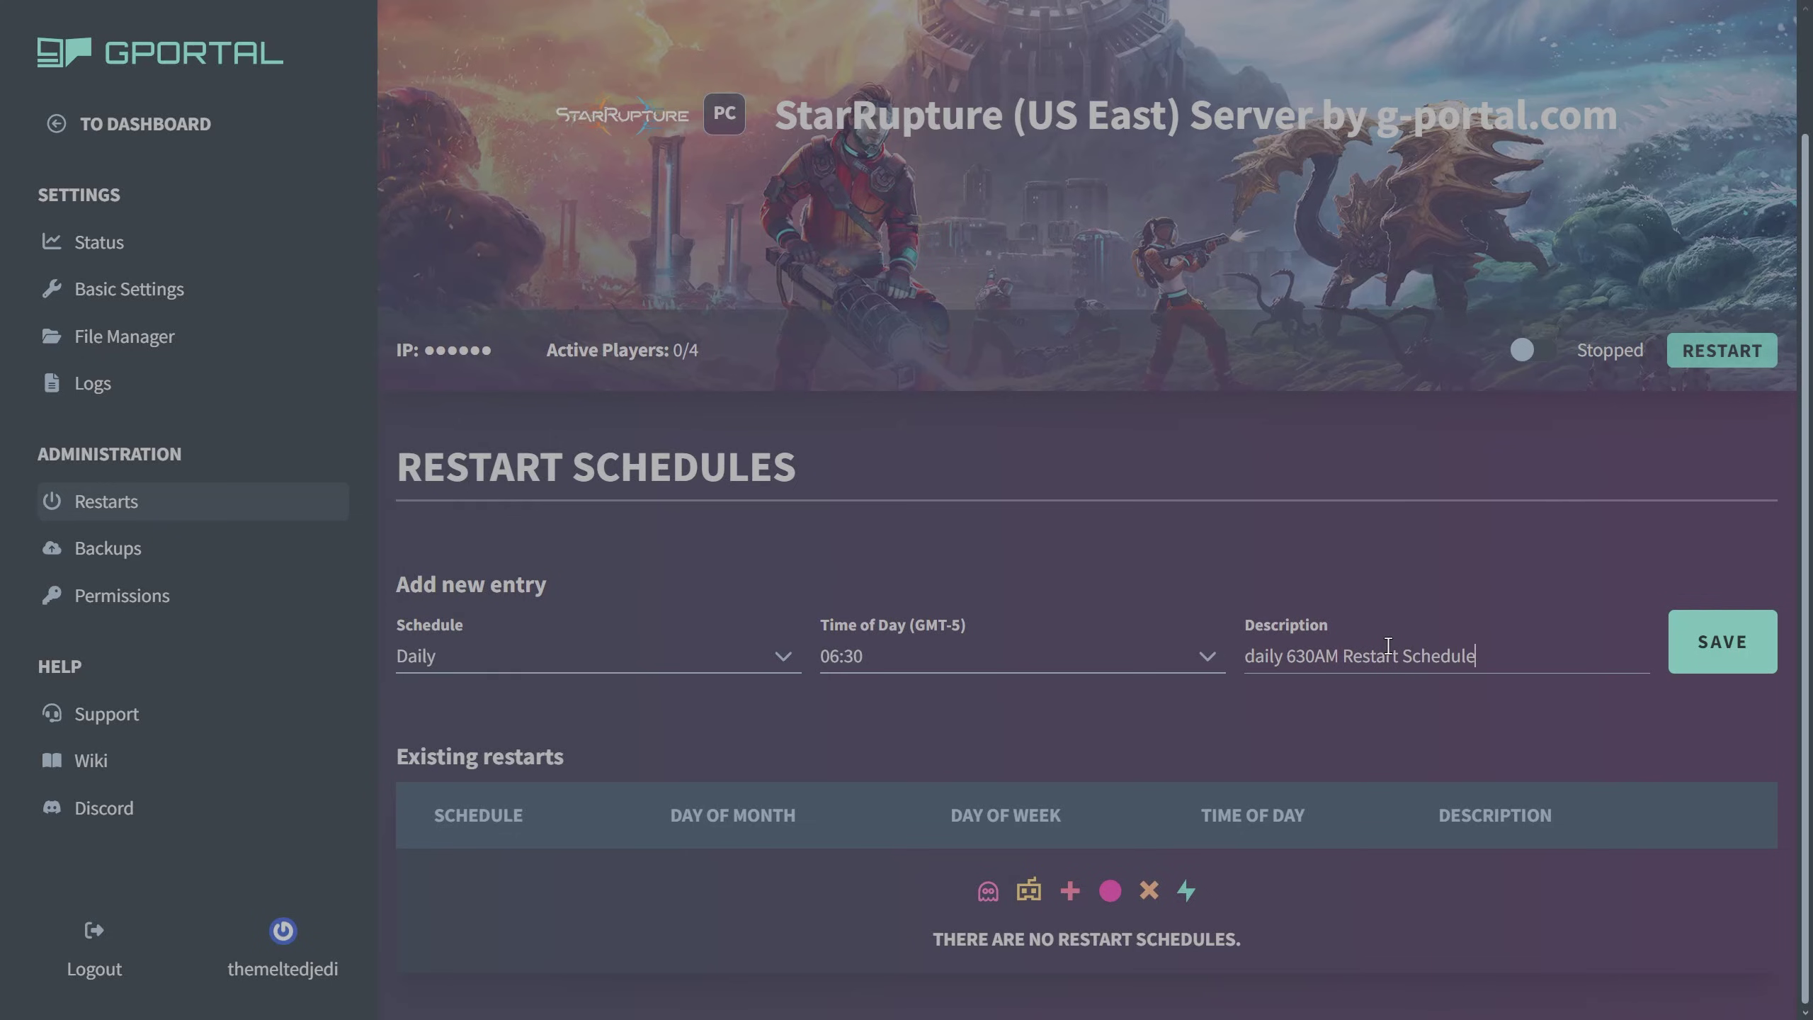
{"action": "left_click", "coordinate": [1702, 641]}
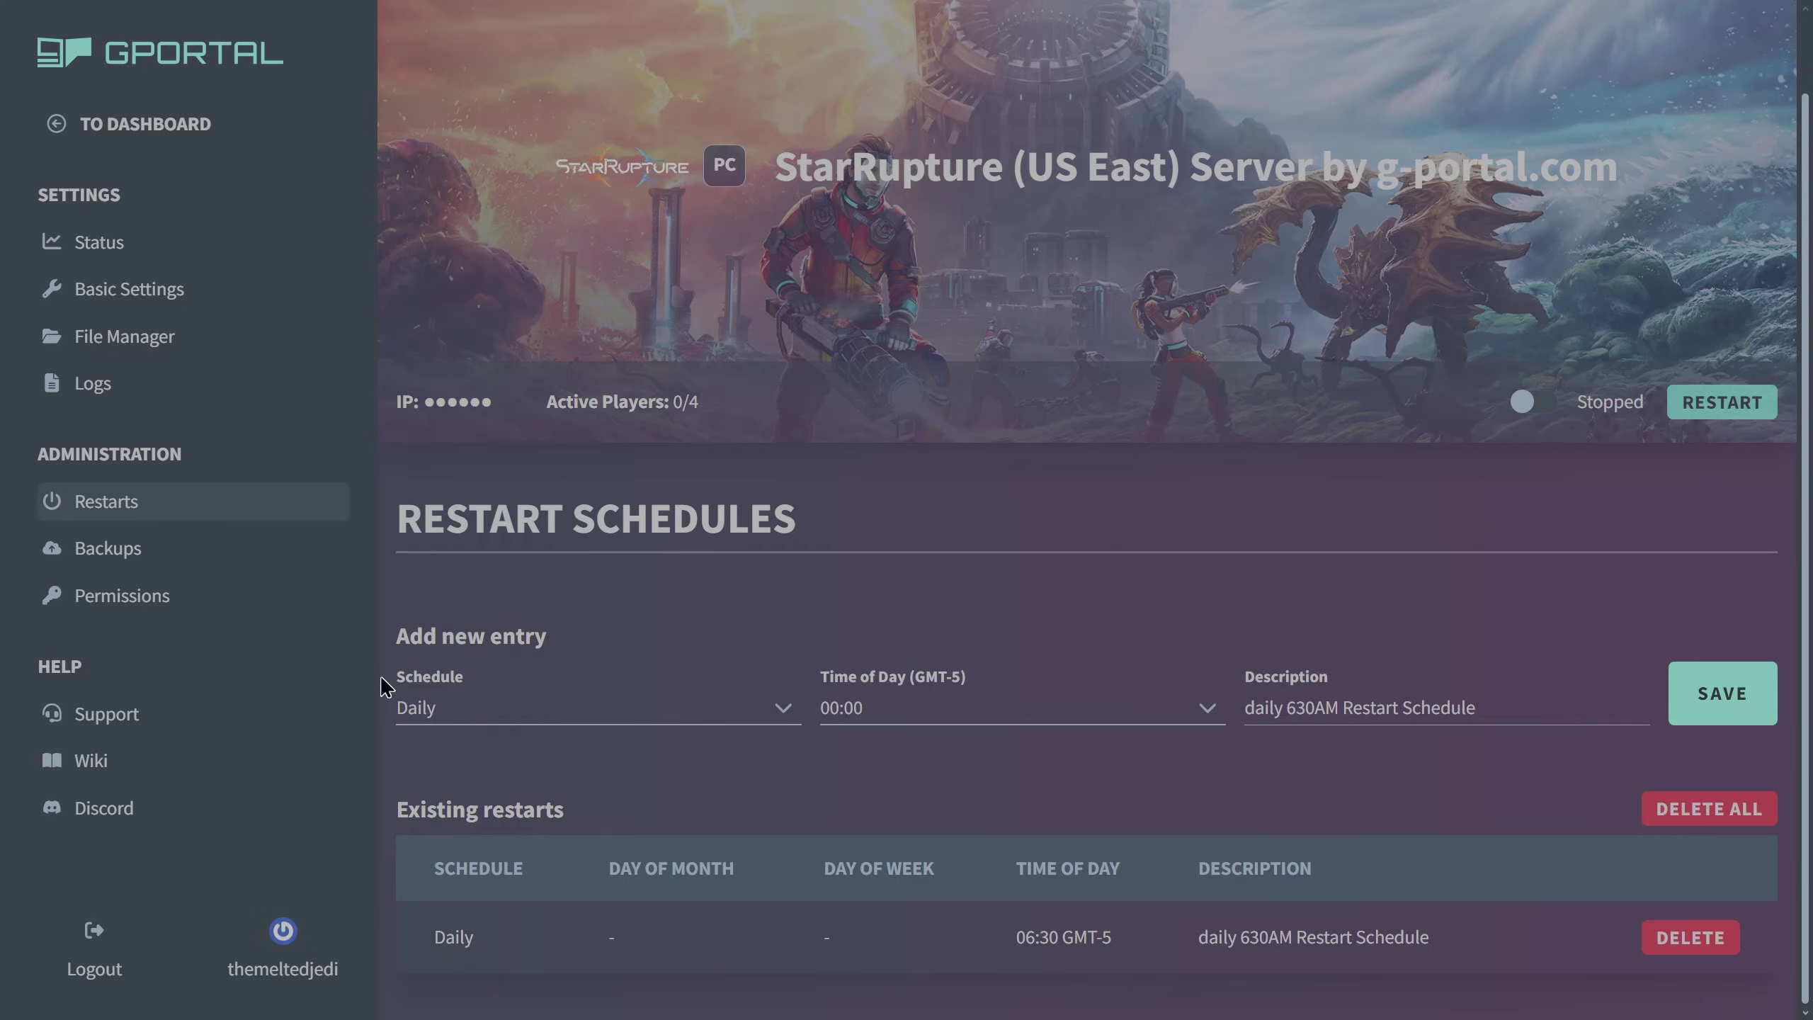
{"action": "left_click", "coordinate": [179, 561]}
Turn on Automatic Backups and confirm the switch in the dialog.
{"action": "scroll", "coordinate": [999, 614], "scroll_direction": "down", "scroll_amount": 2}
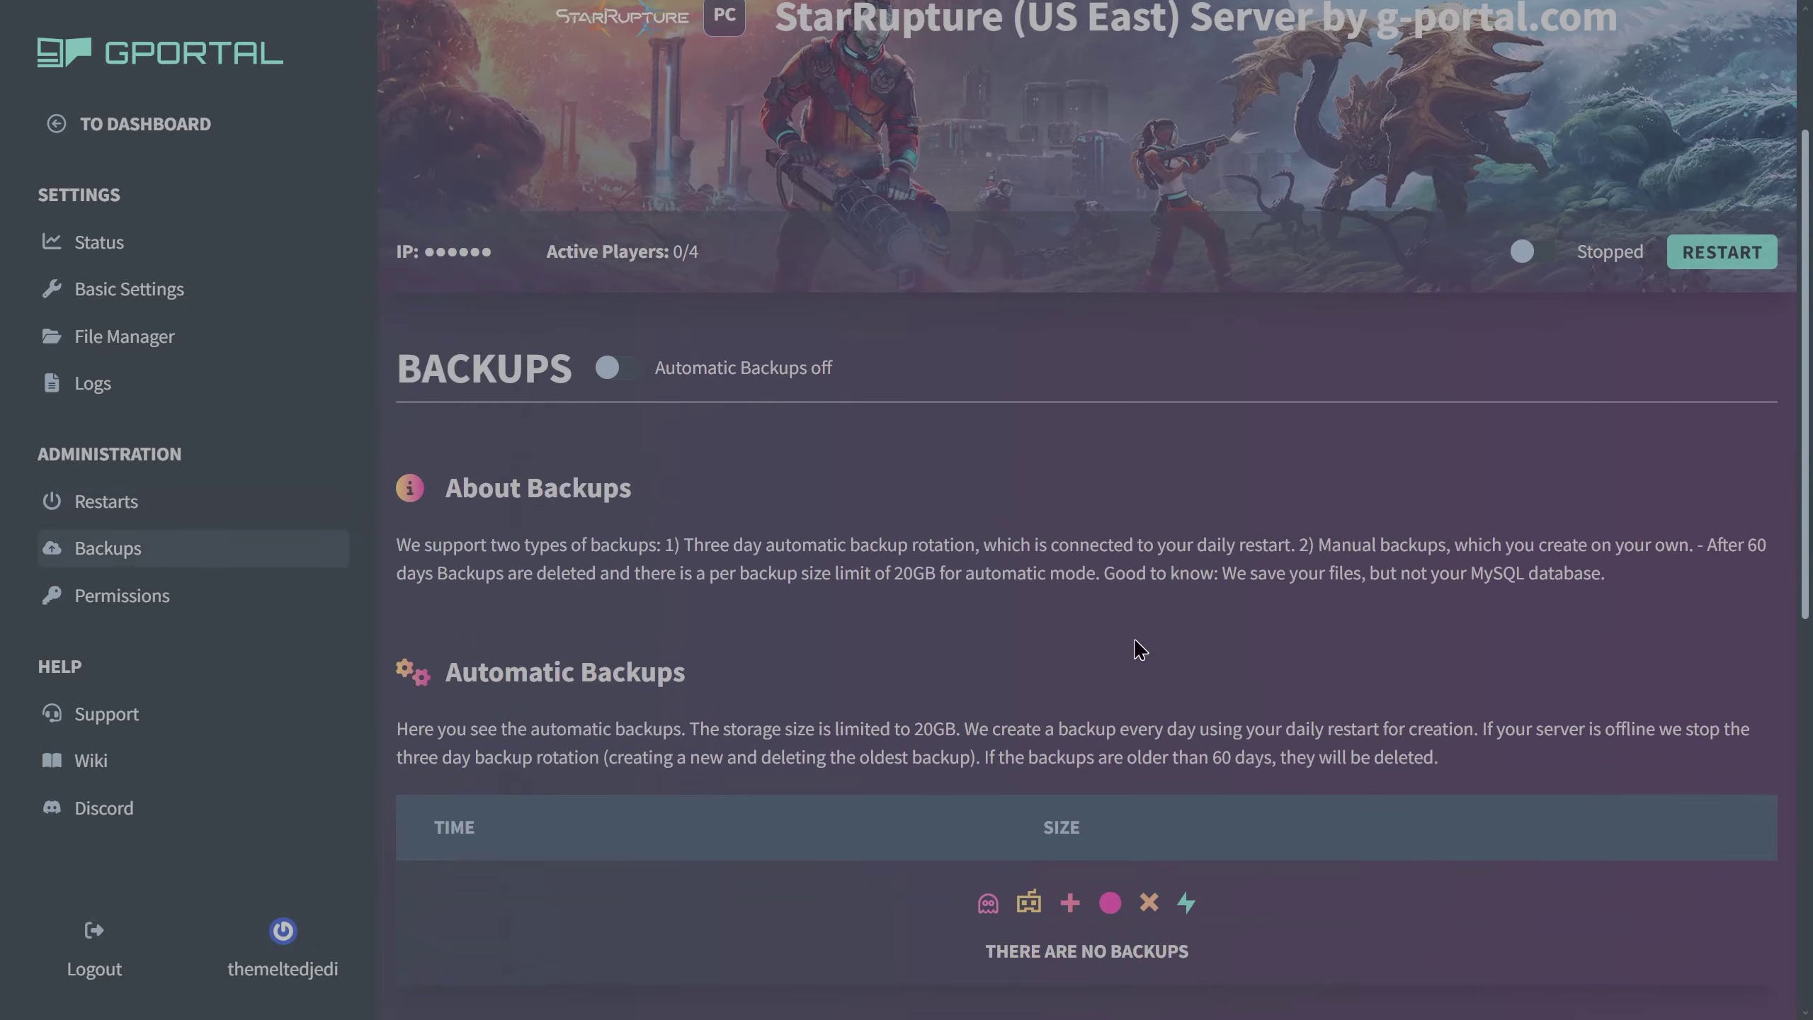
{"action": "left_click", "coordinate": [609, 367]}
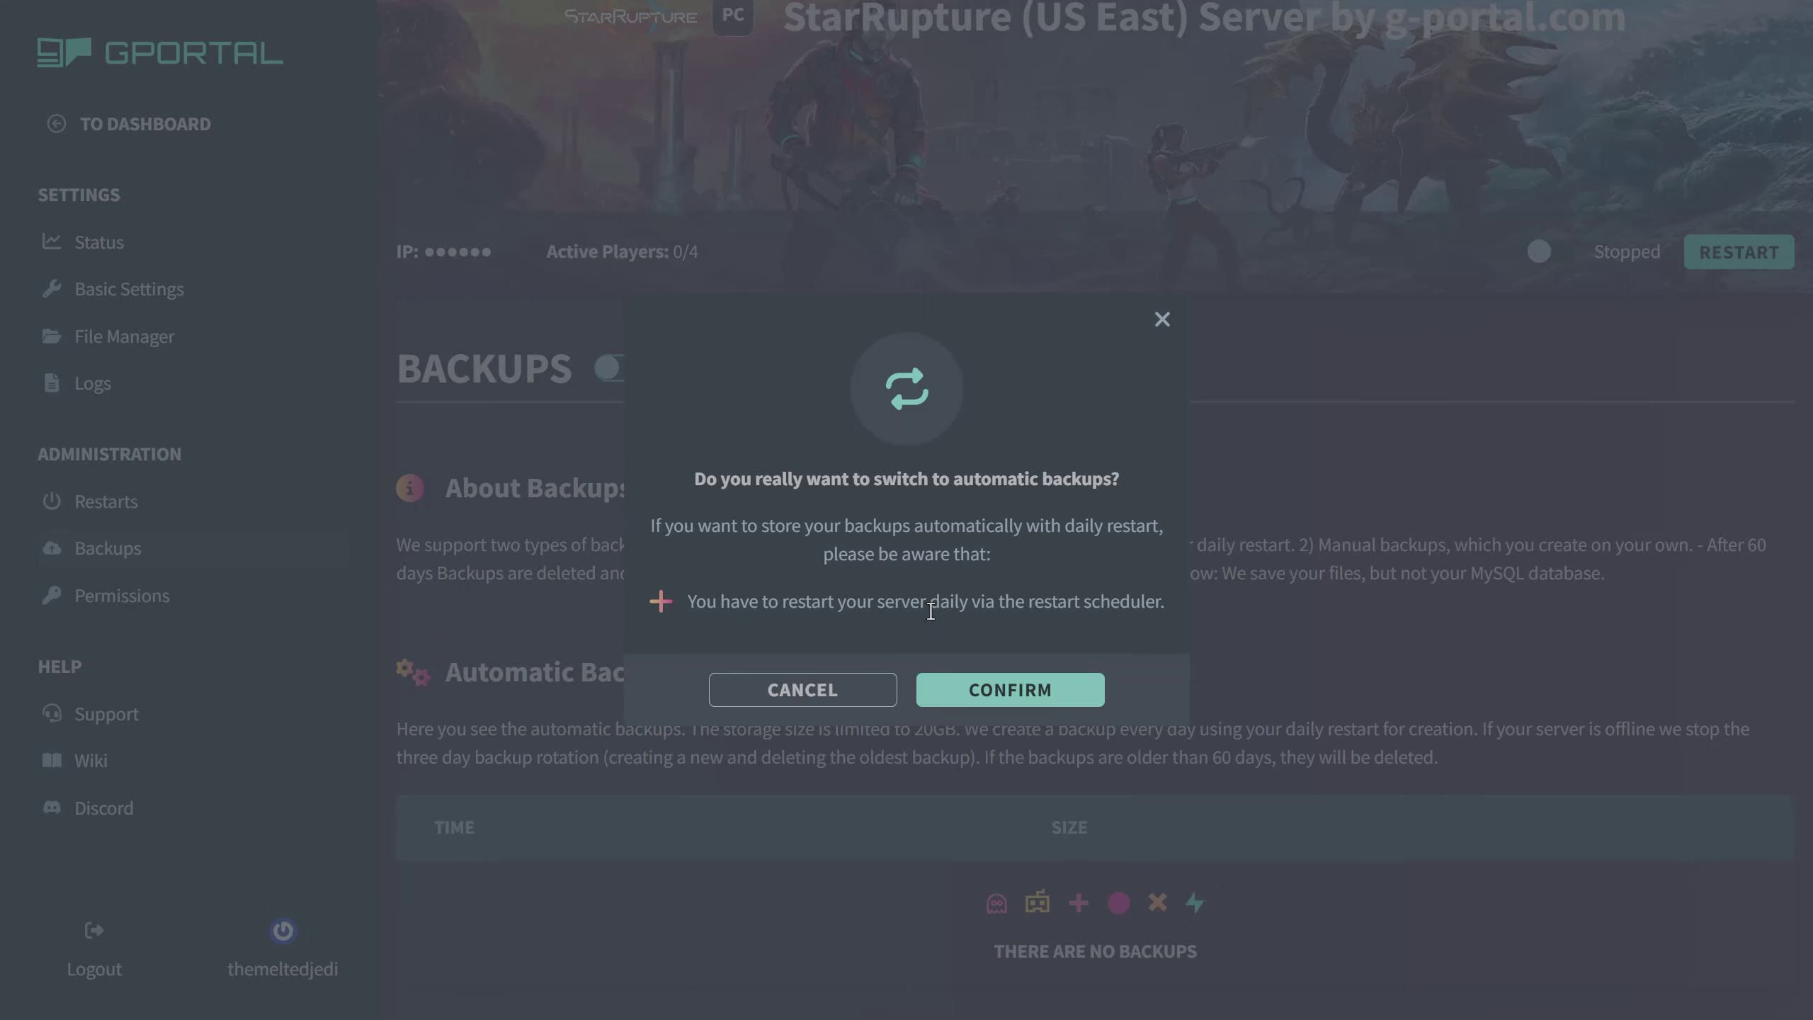
{"action": "left_click", "coordinate": [992, 696]}
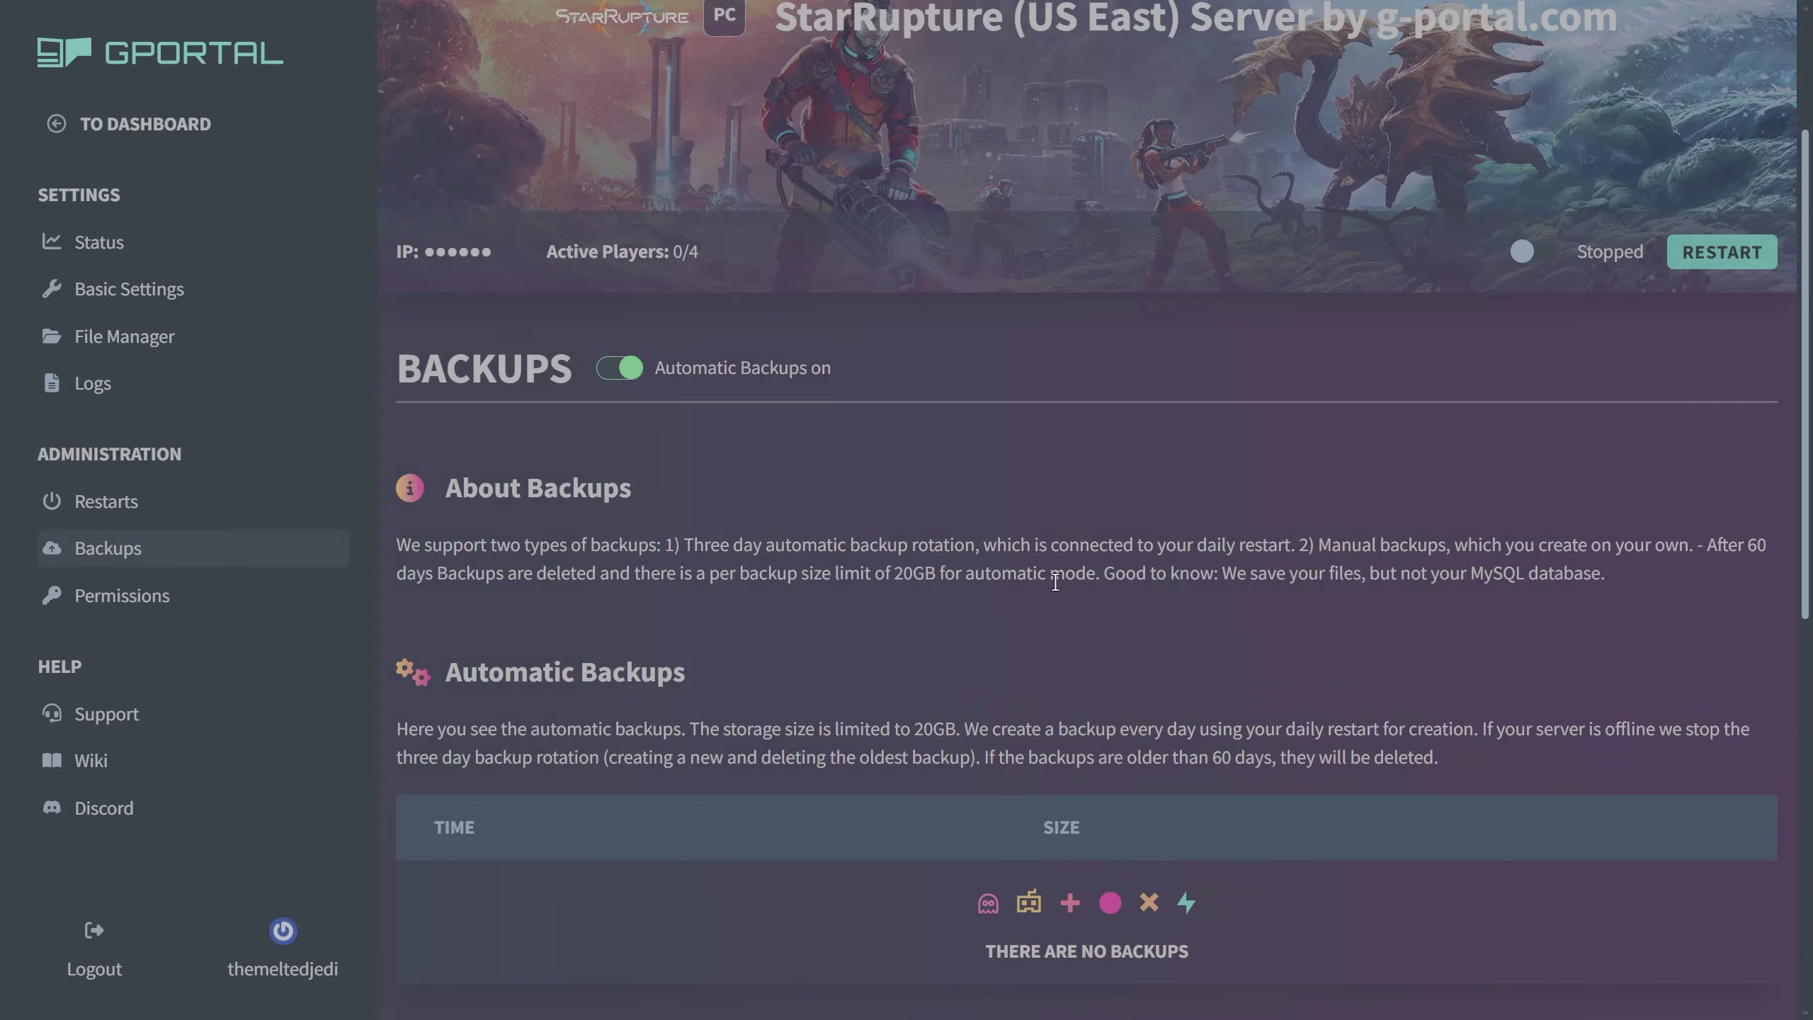
{"action": "scroll", "coordinate": [1182, 603], "scroll_direction": "down", "scroll_amount": 10}
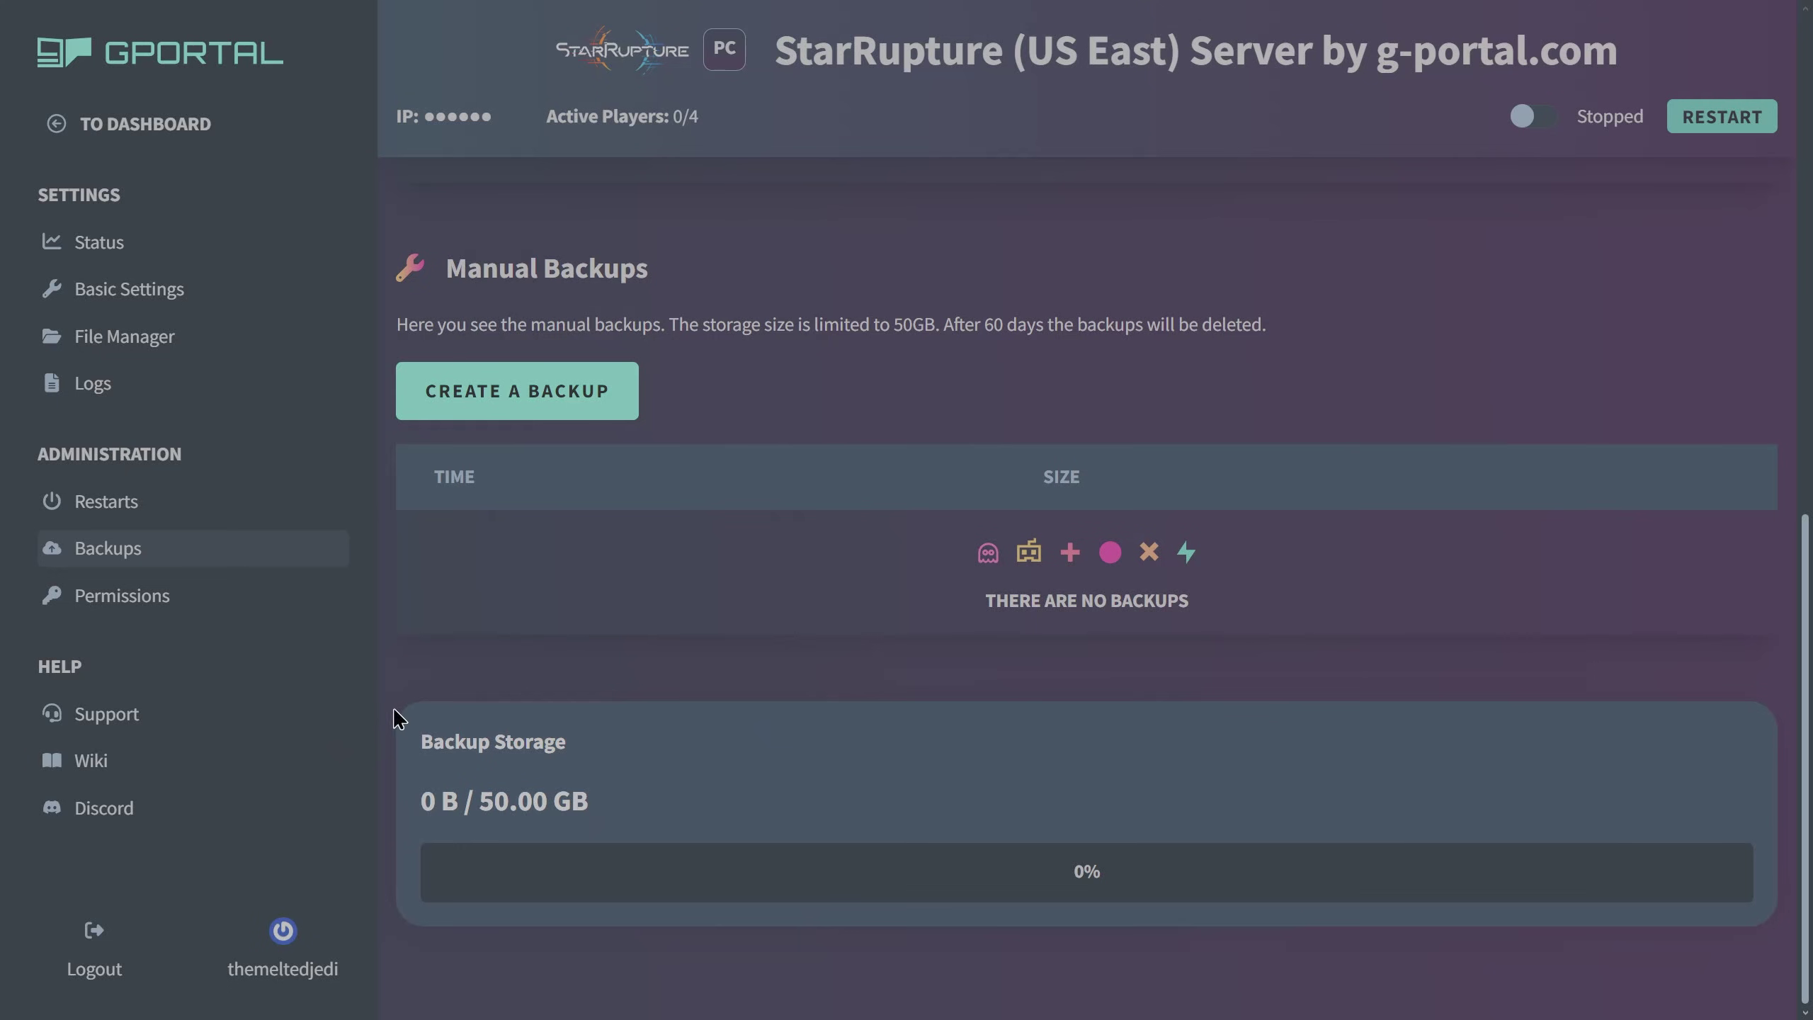
{"action": "scroll", "coordinate": [1196, 805], "scroll_direction": "up", "scroll_amount": 10}
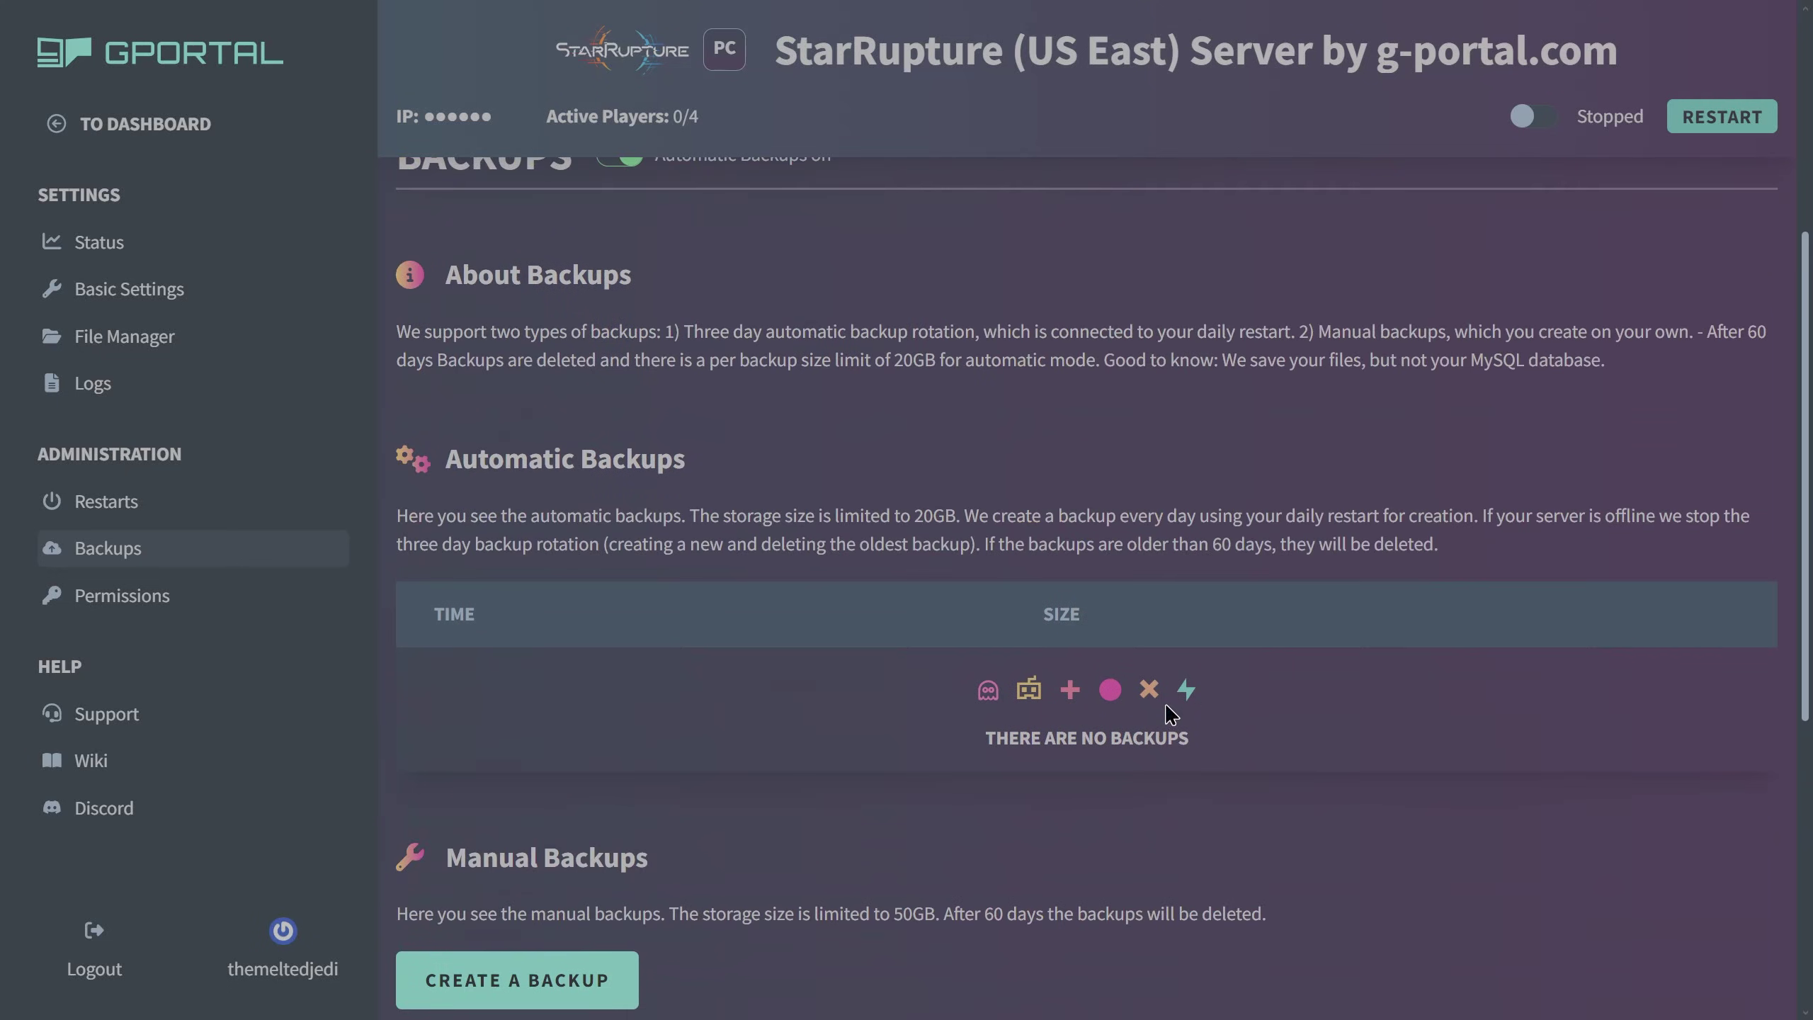
{"action": "left_click", "coordinate": [133, 595]}
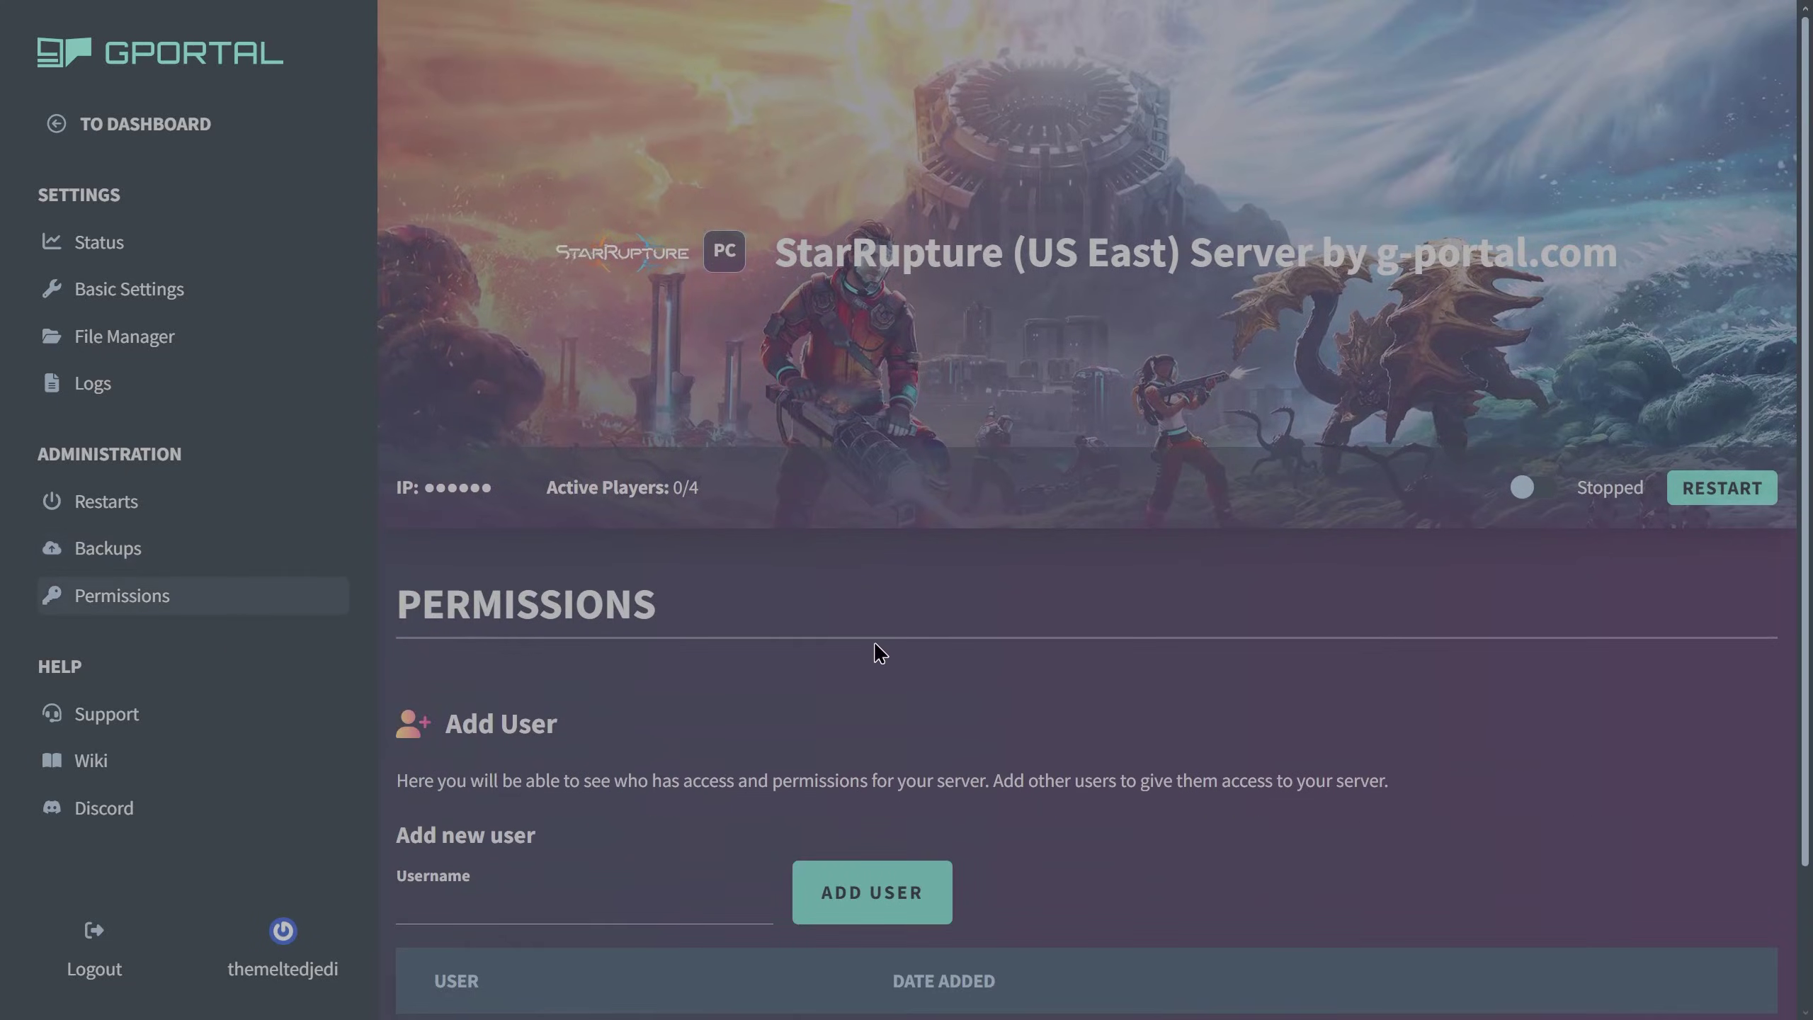
{"action": "scroll", "coordinate": [739, 822], "scroll_direction": "down", "scroll_amount": 2}
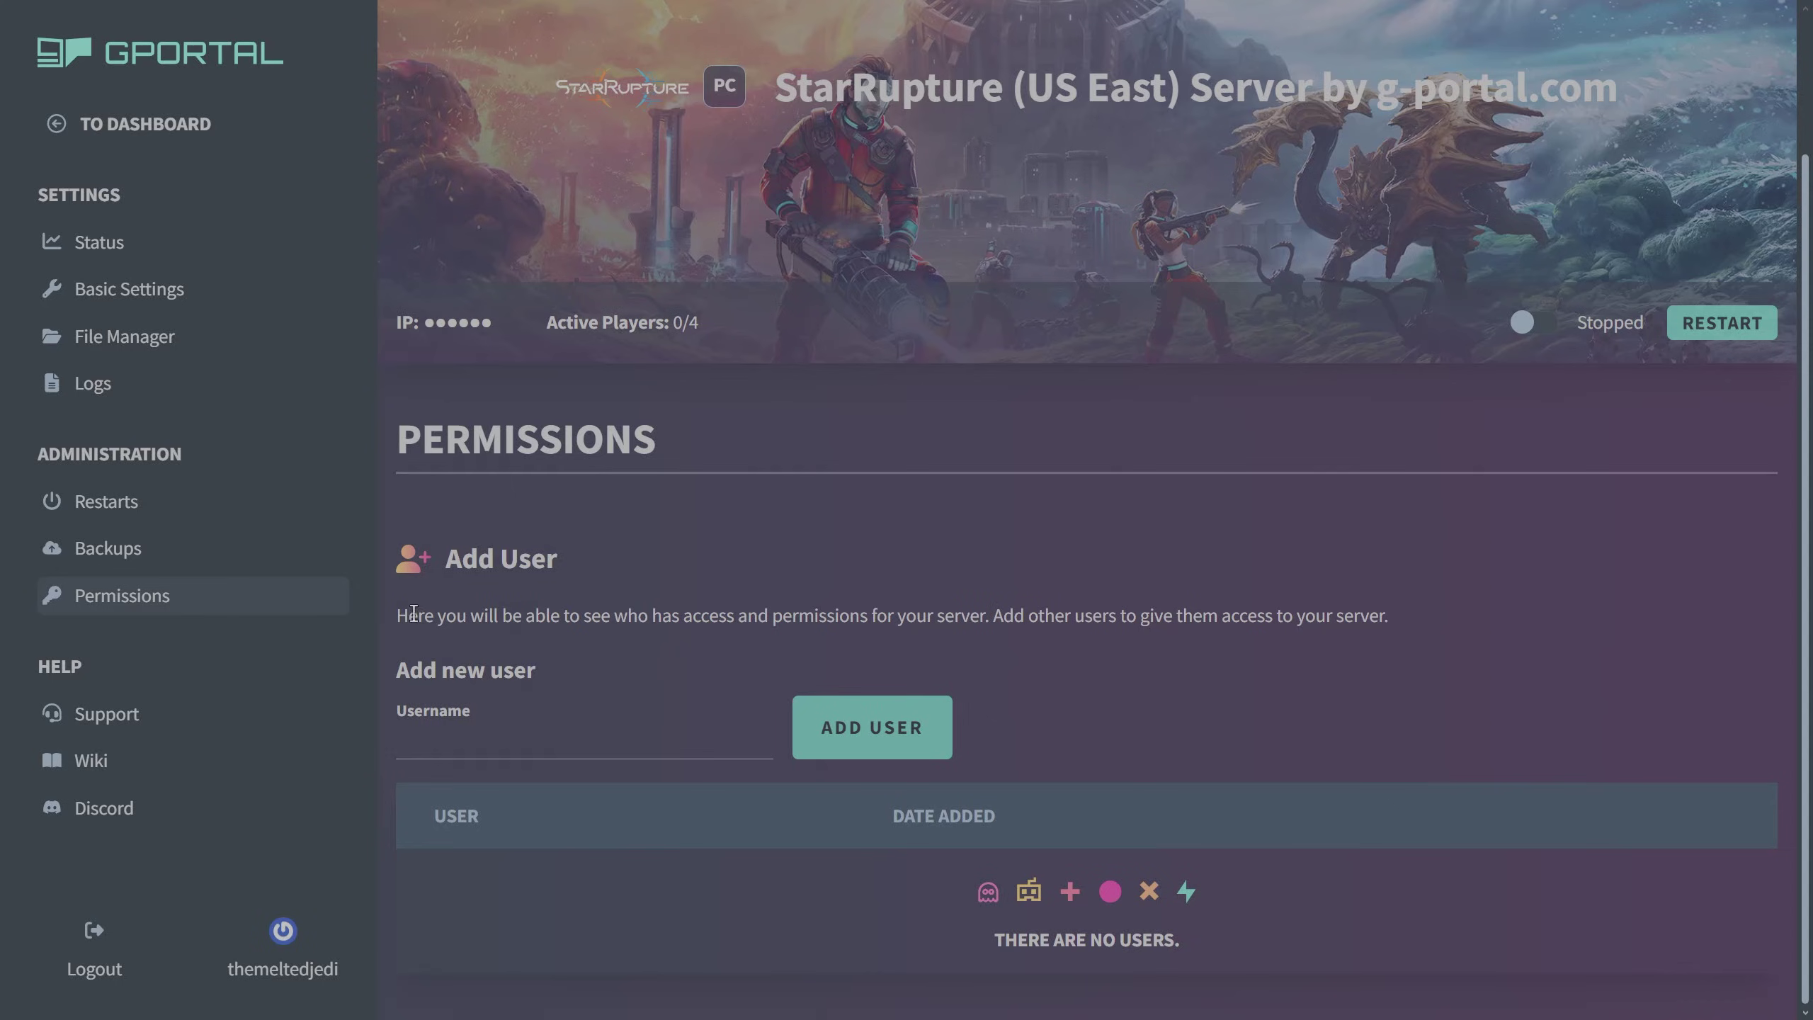
{"action": "left_click", "coordinate": [416, 745]}
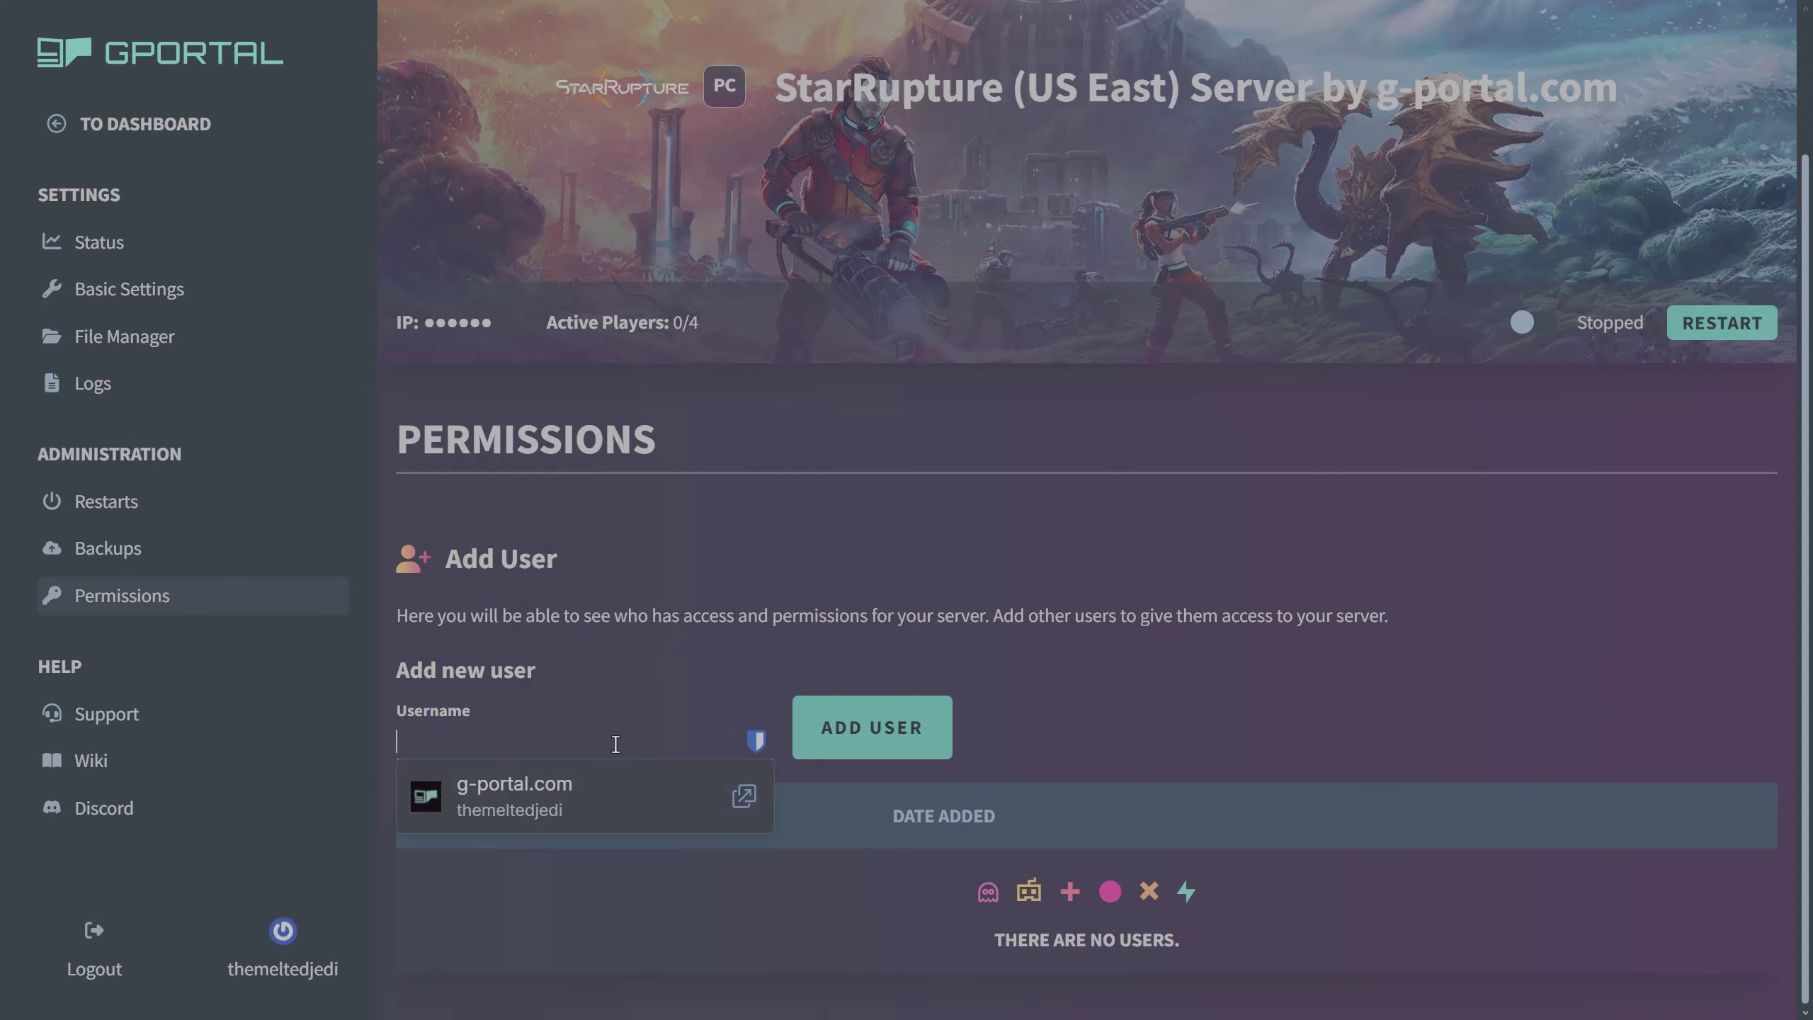
{"action": "left_click", "coordinate": [629, 671]}
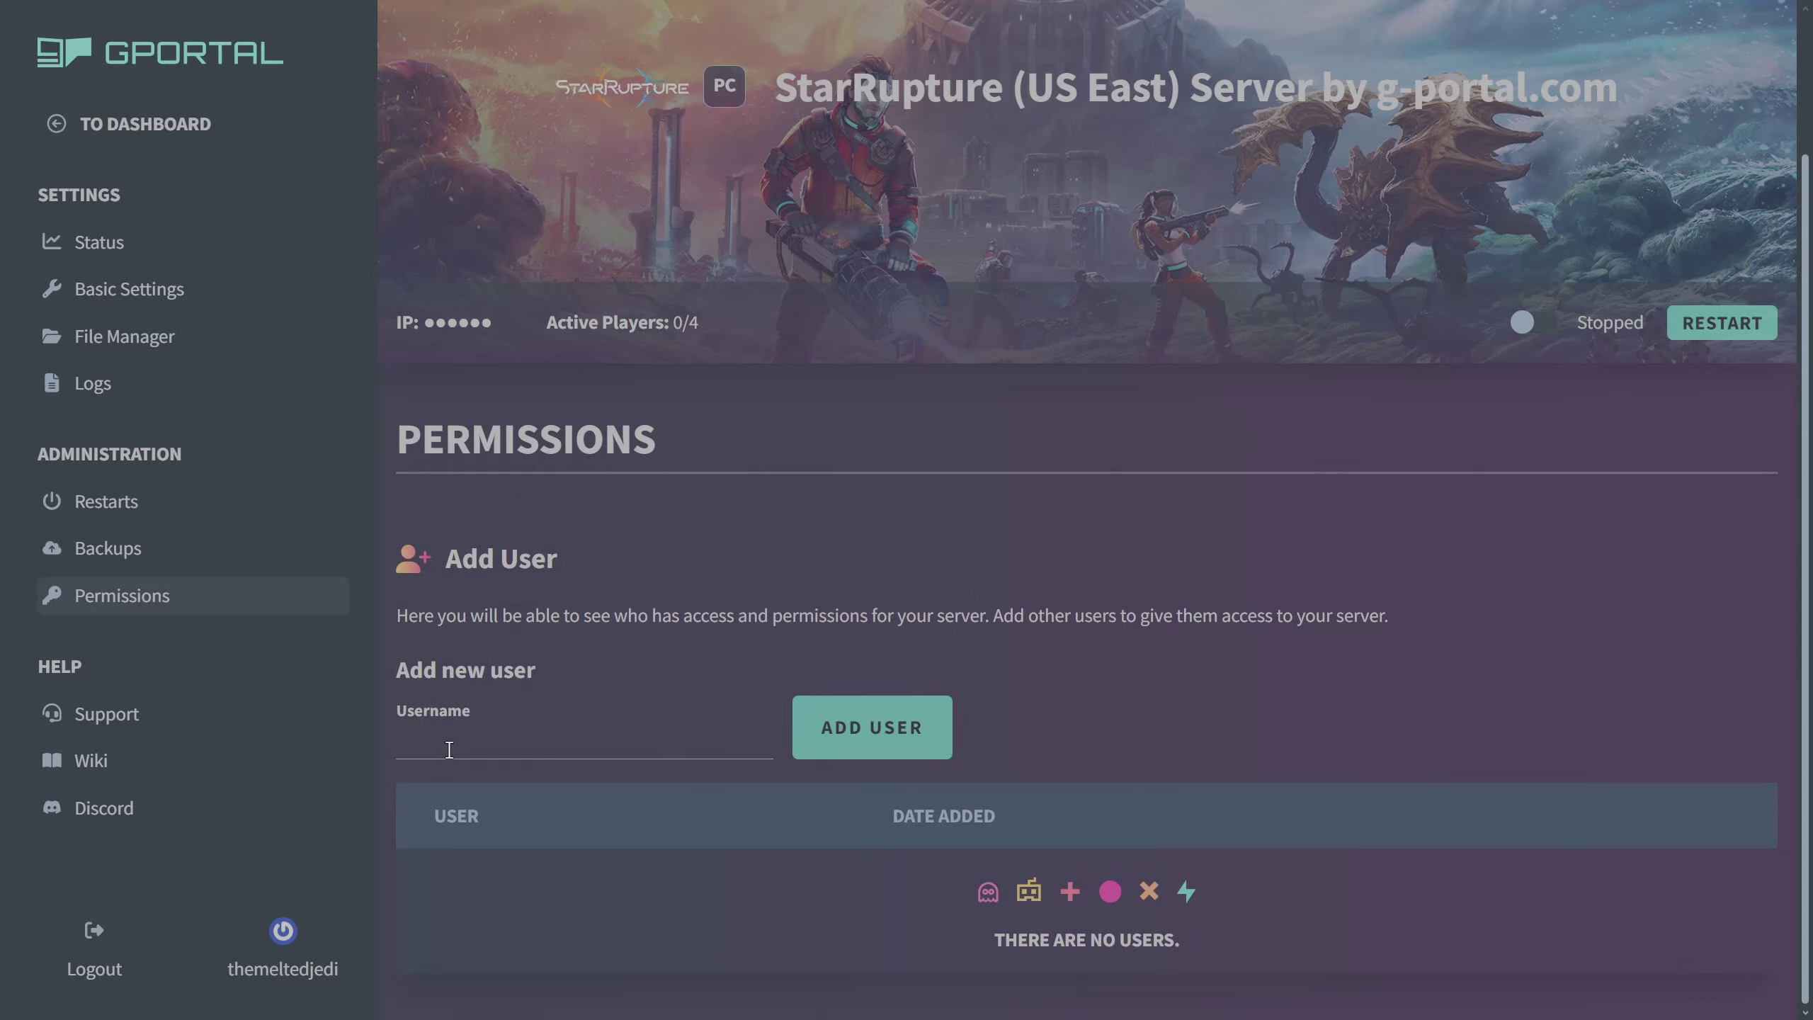
{"action": "left_click", "coordinate": [603, 750]}
{"action": "left_click", "coordinate": [615, 670]}
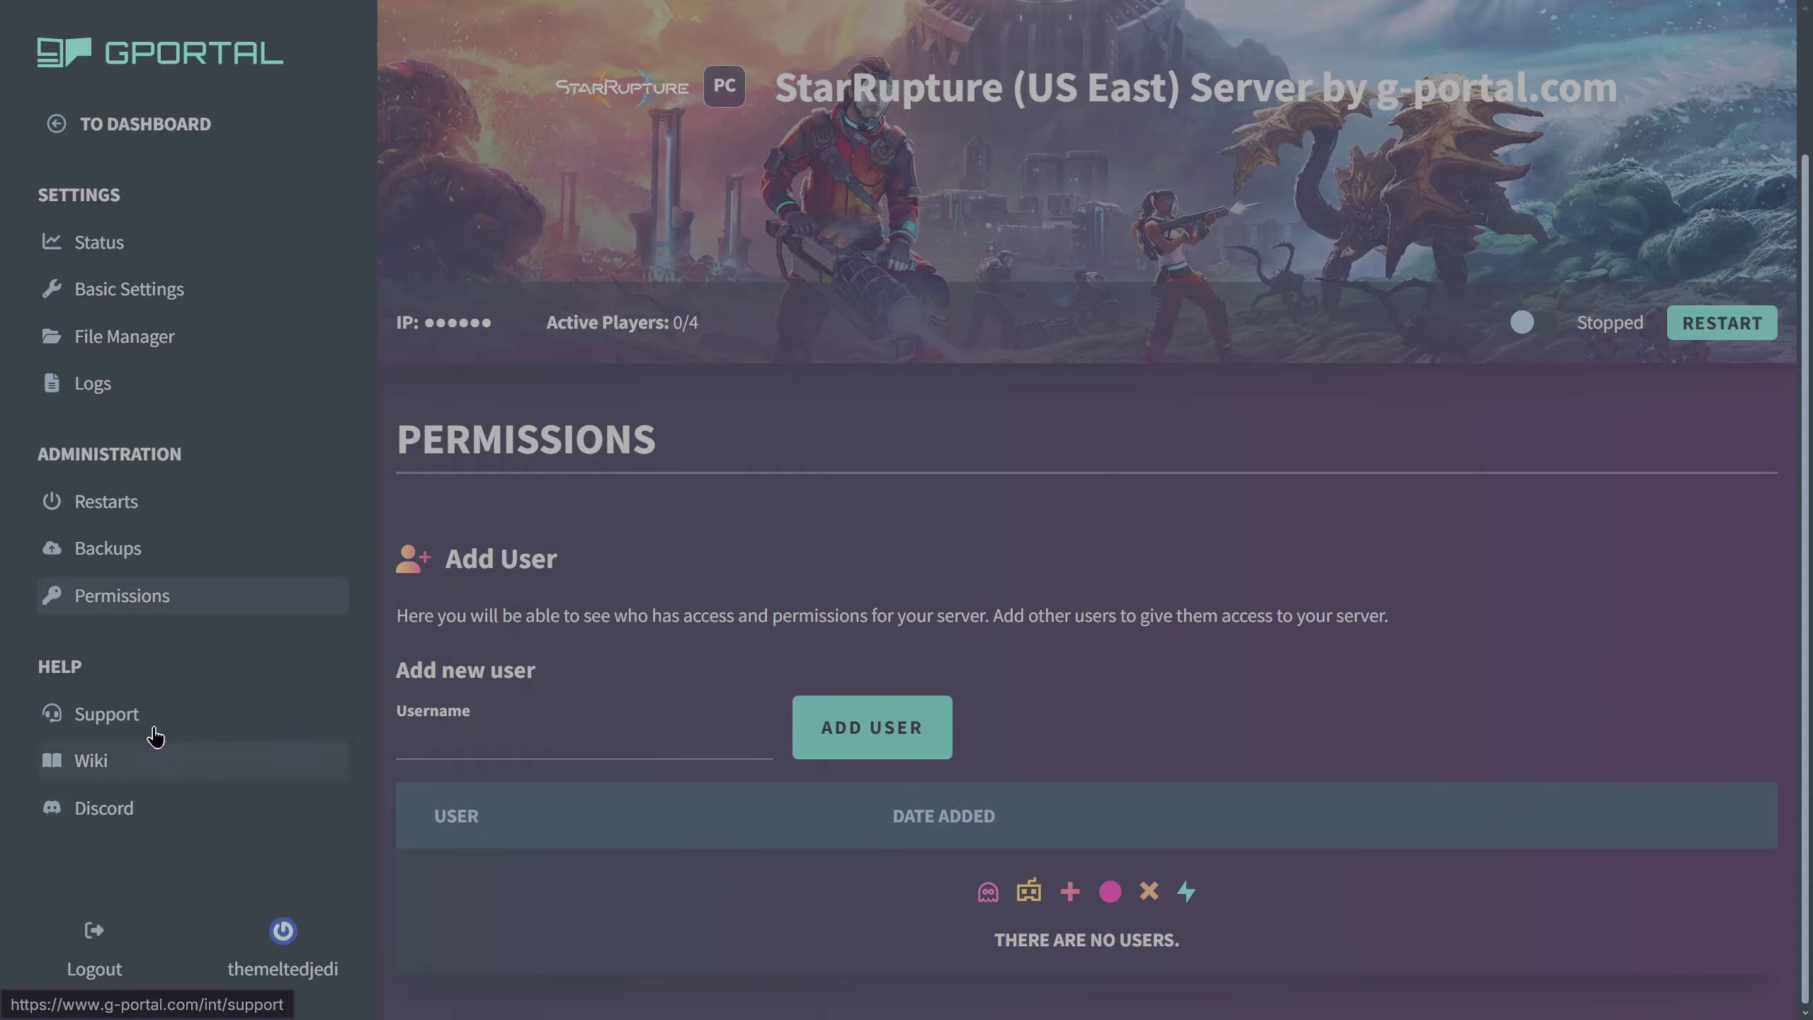
Start the game server, then reveal and copy its IP address and port from the status page.
{"action": "scroll", "coordinate": [512, 606], "scroll_direction": "up", "scroll_amount": 3}
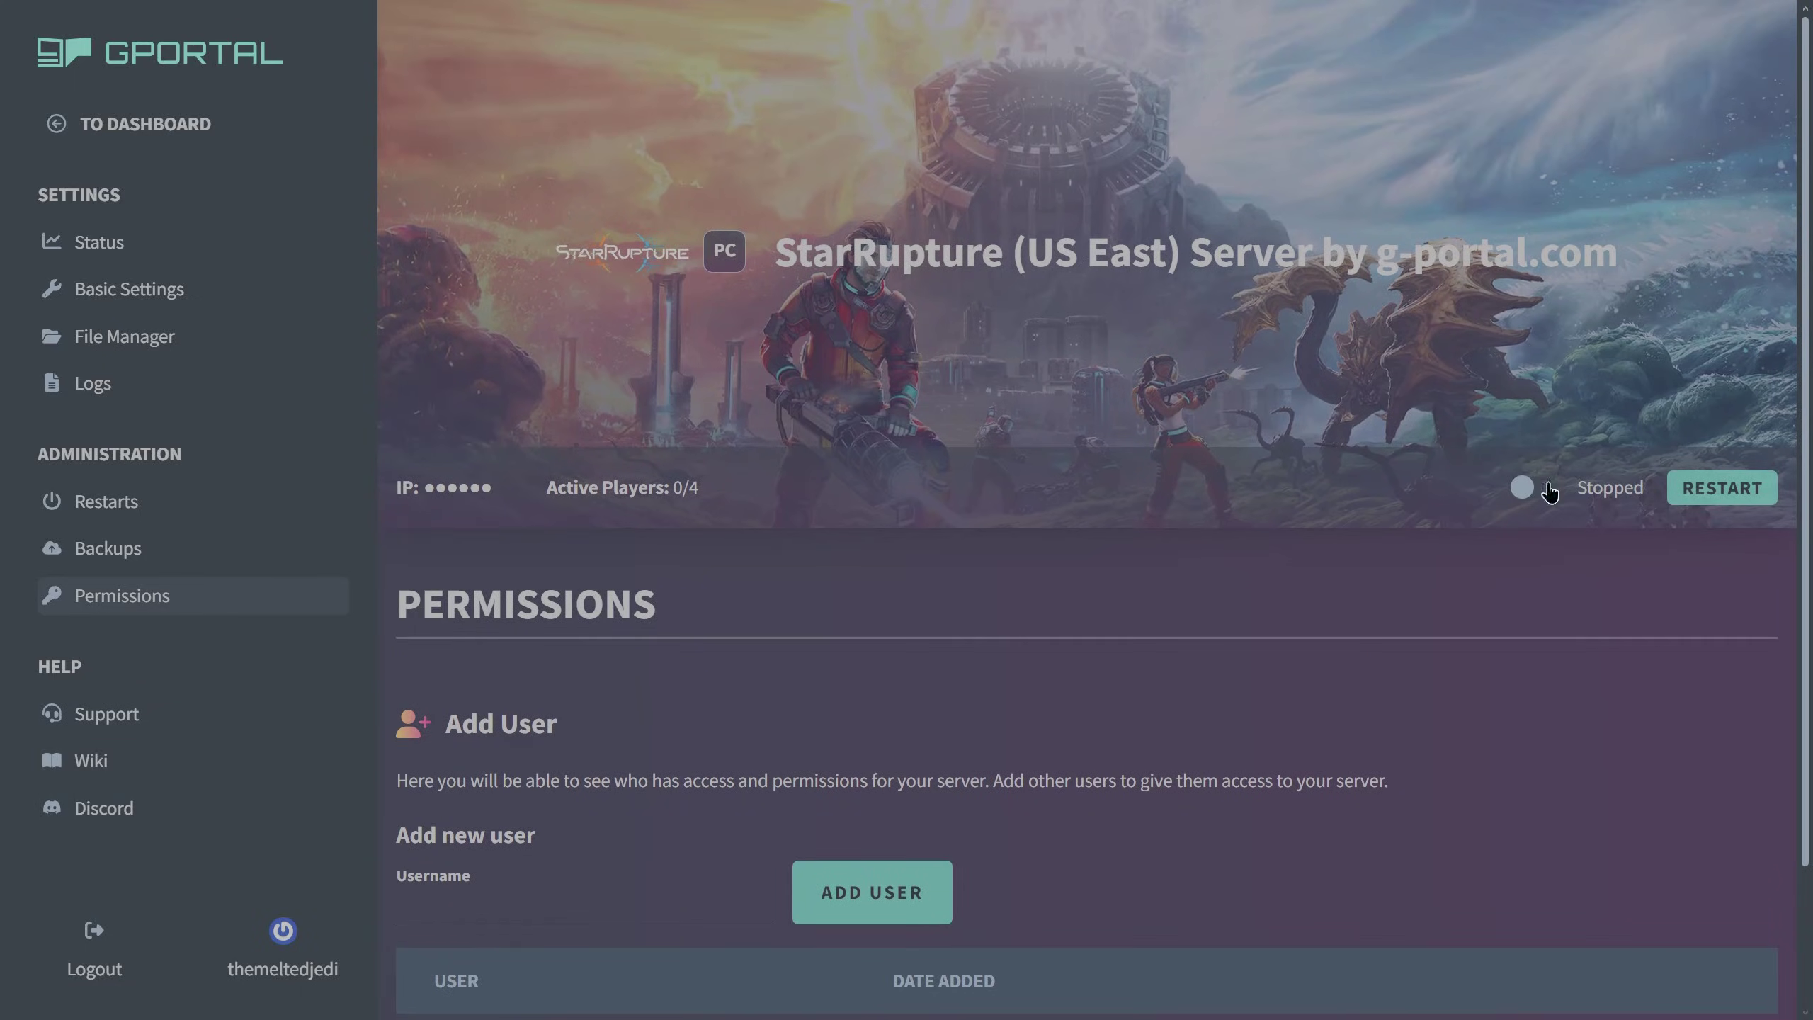
{"action": "left_click", "coordinate": [1529, 493]}
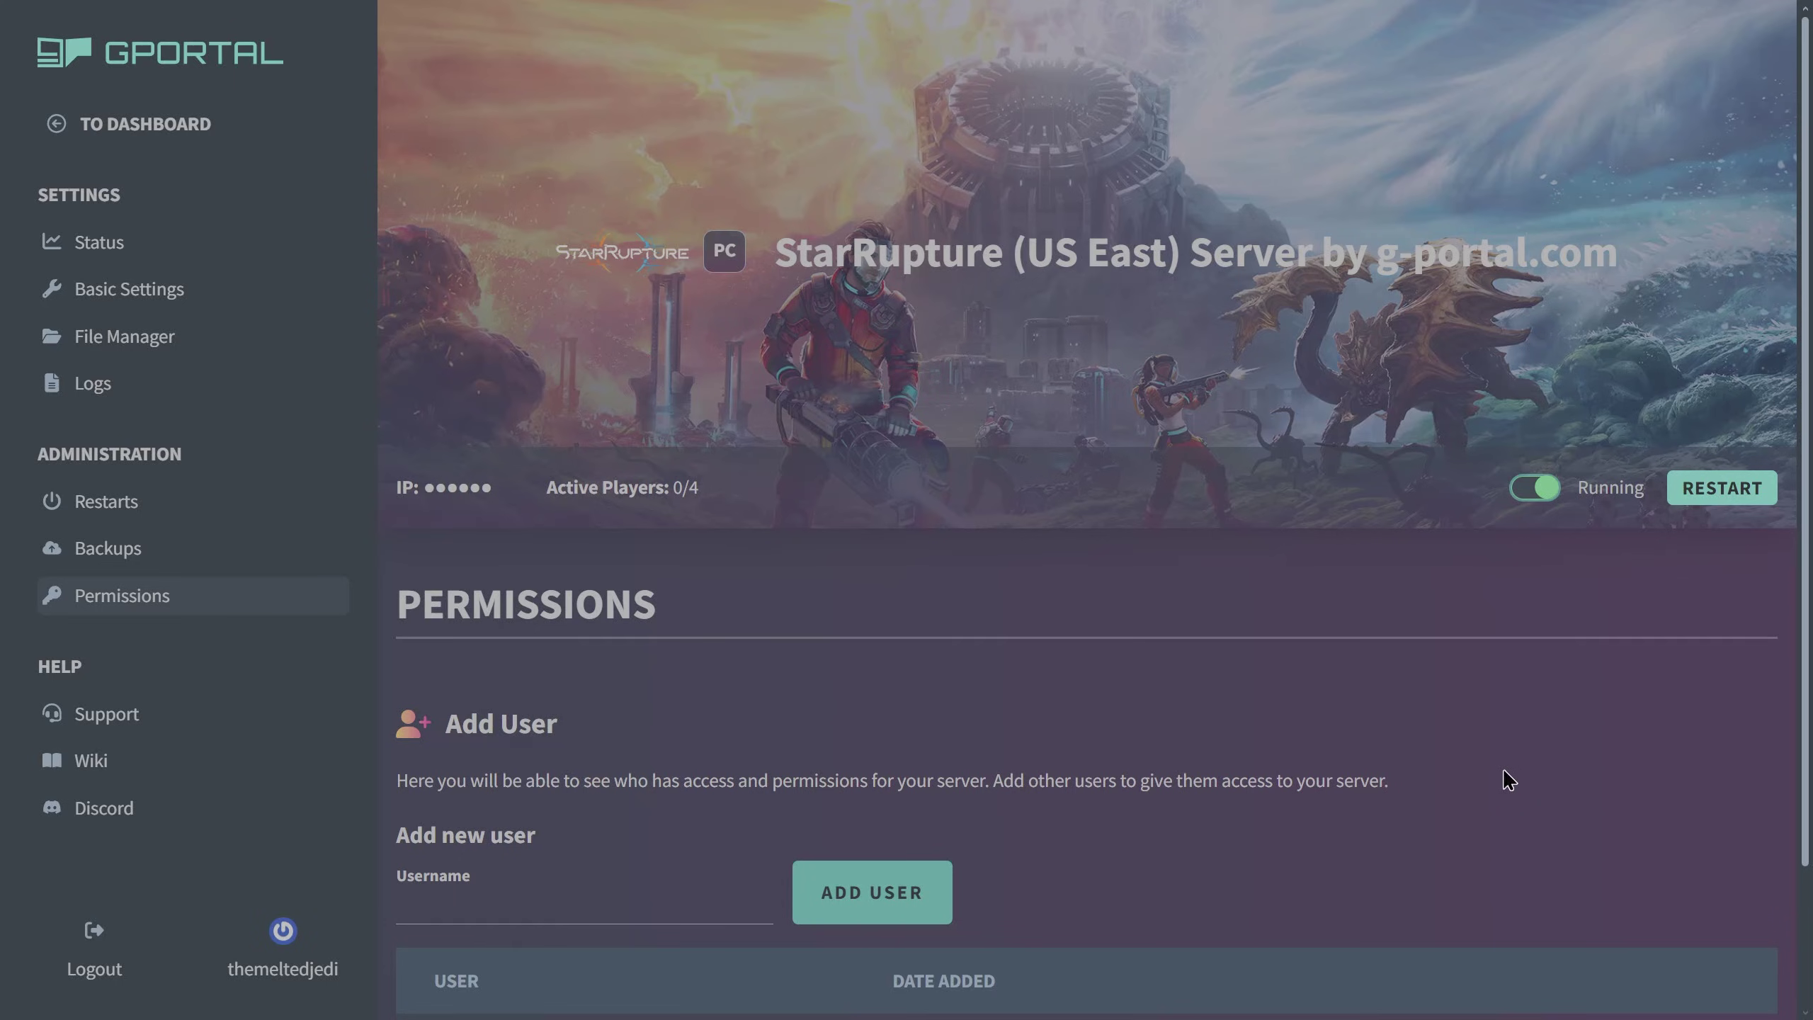
{"action": "left_click", "coordinate": [188, 241]}
{"action": "scroll", "coordinate": [1428, 643], "scroll_direction": "down", "scroll_amount": 3}
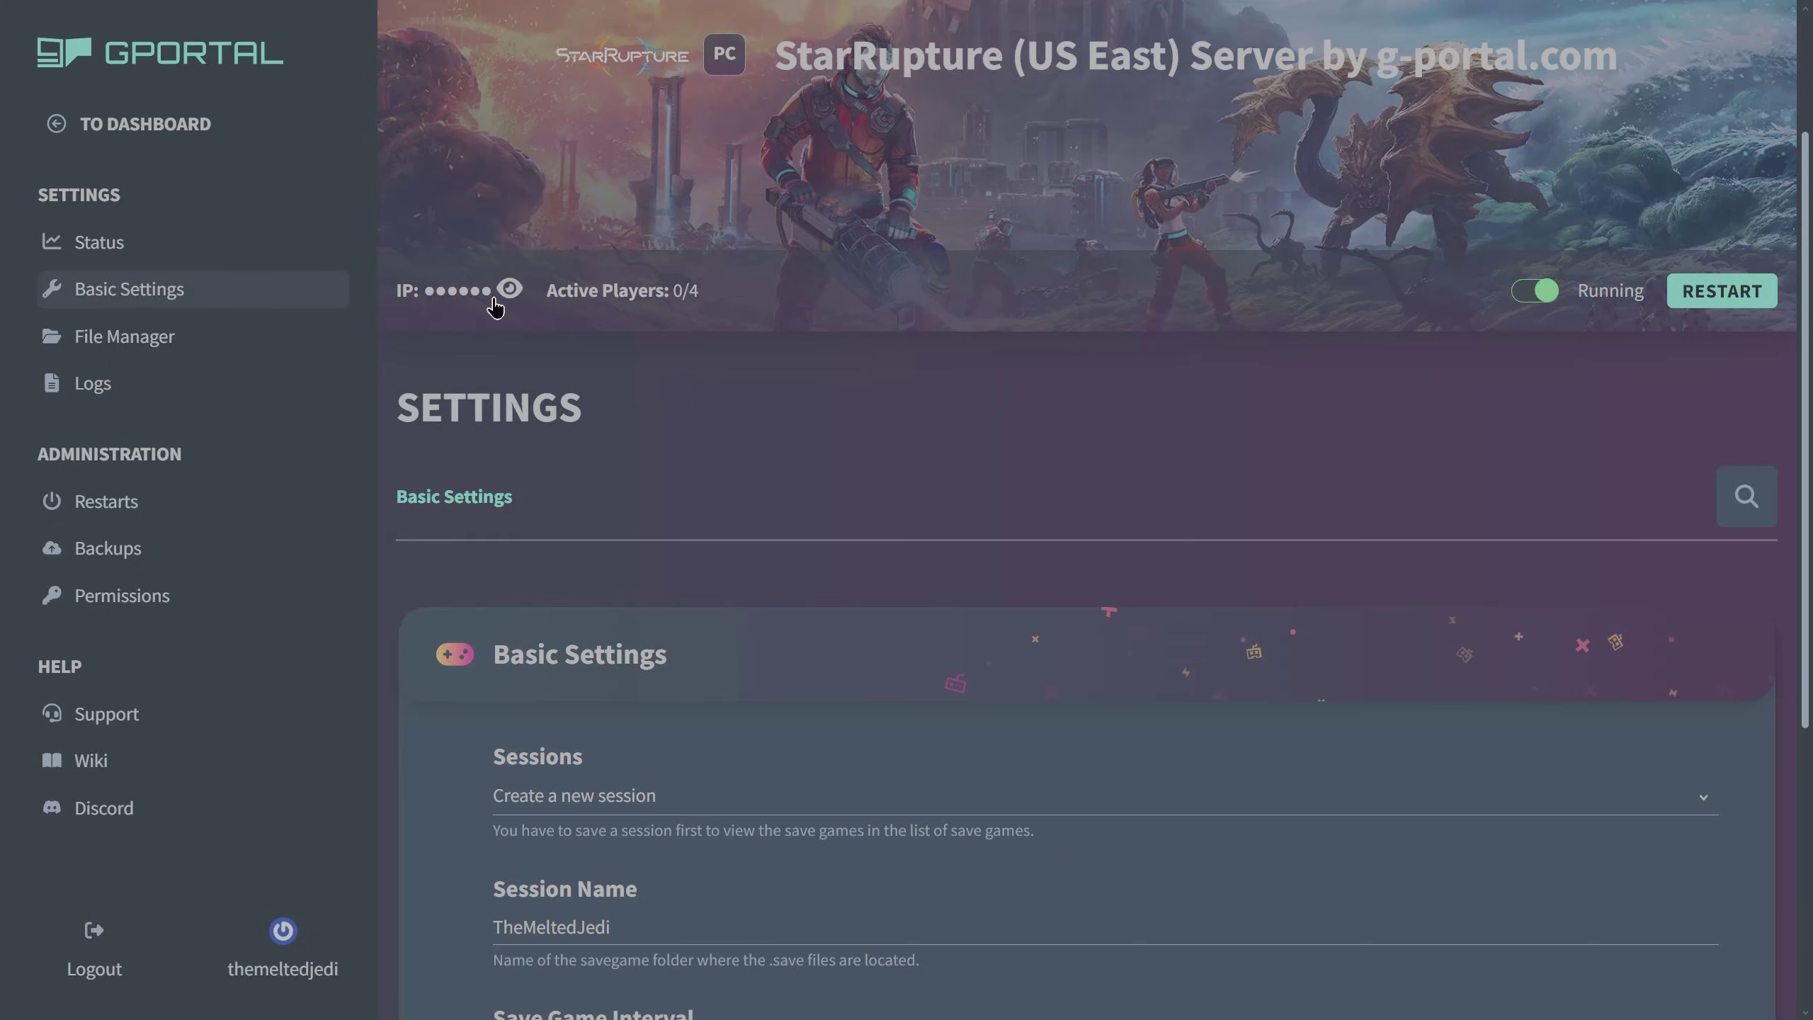
{"action": "left_click", "coordinate": [478, 298]}
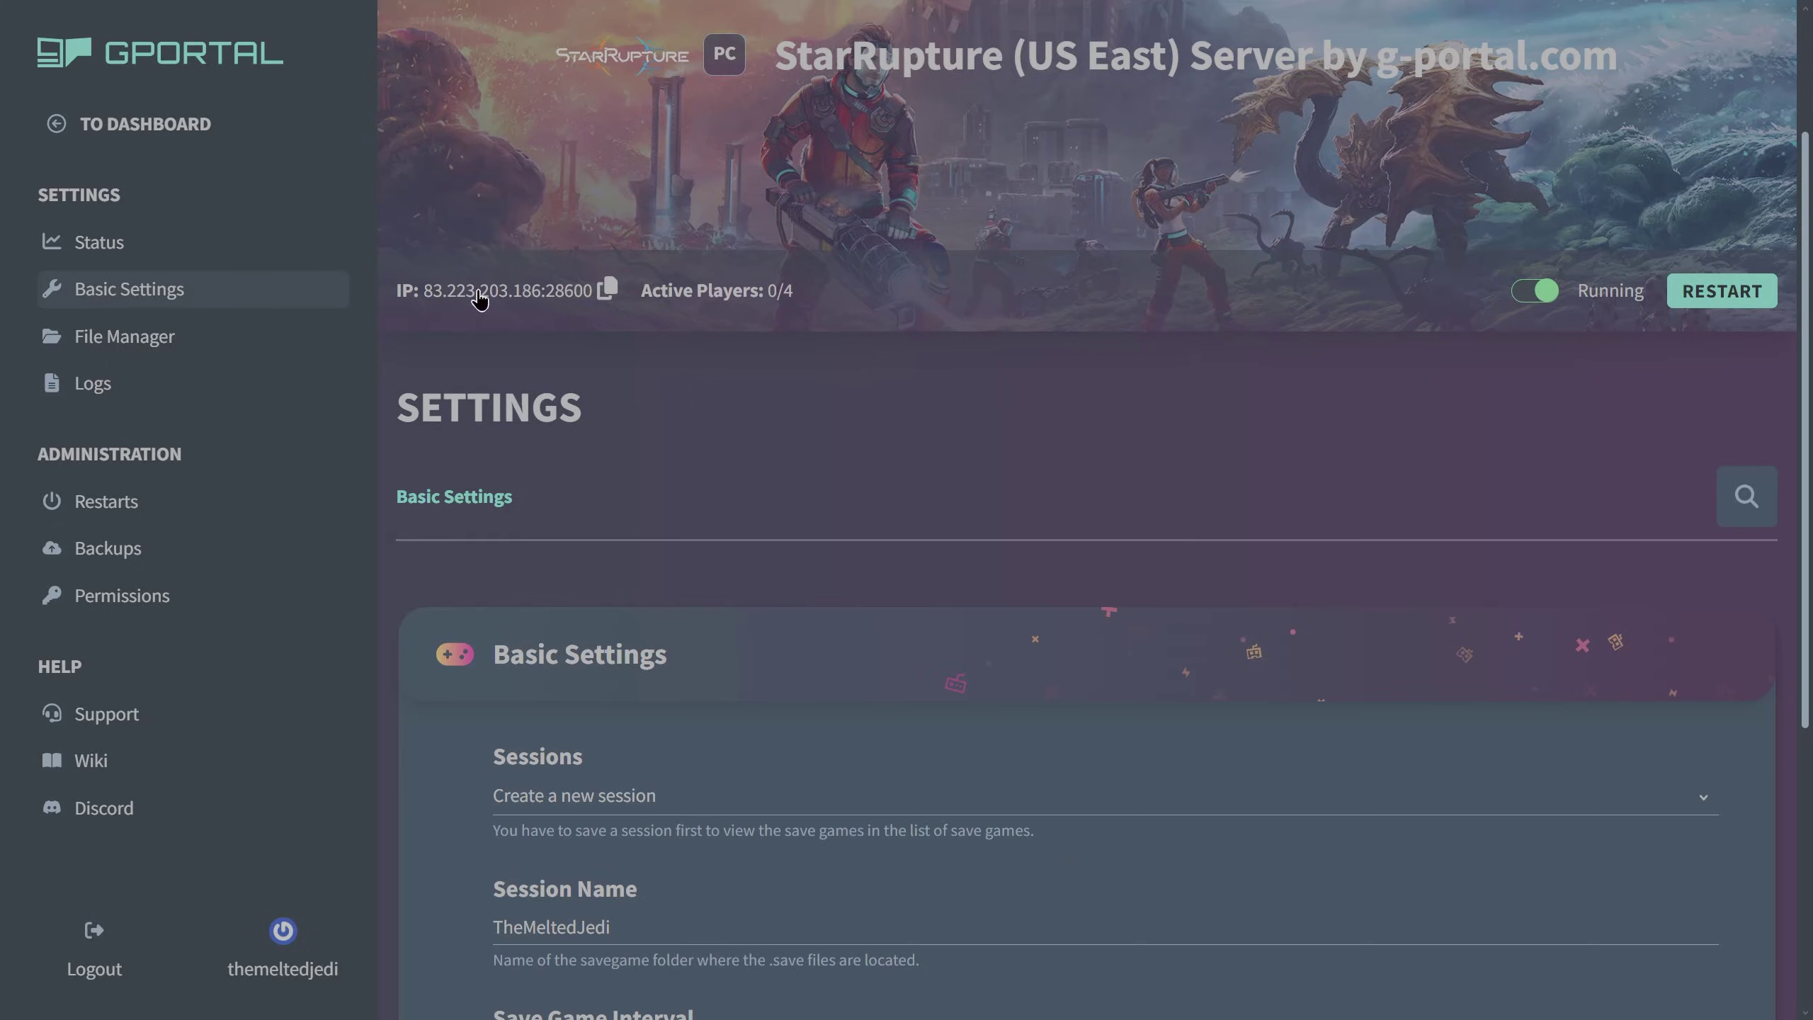
{"action": "left_click", "coordinate": [607, 289]}
{"action": "scroll", "coordinate": [563, 740], "scroll_direction": "down", "scroll_amount": 6}
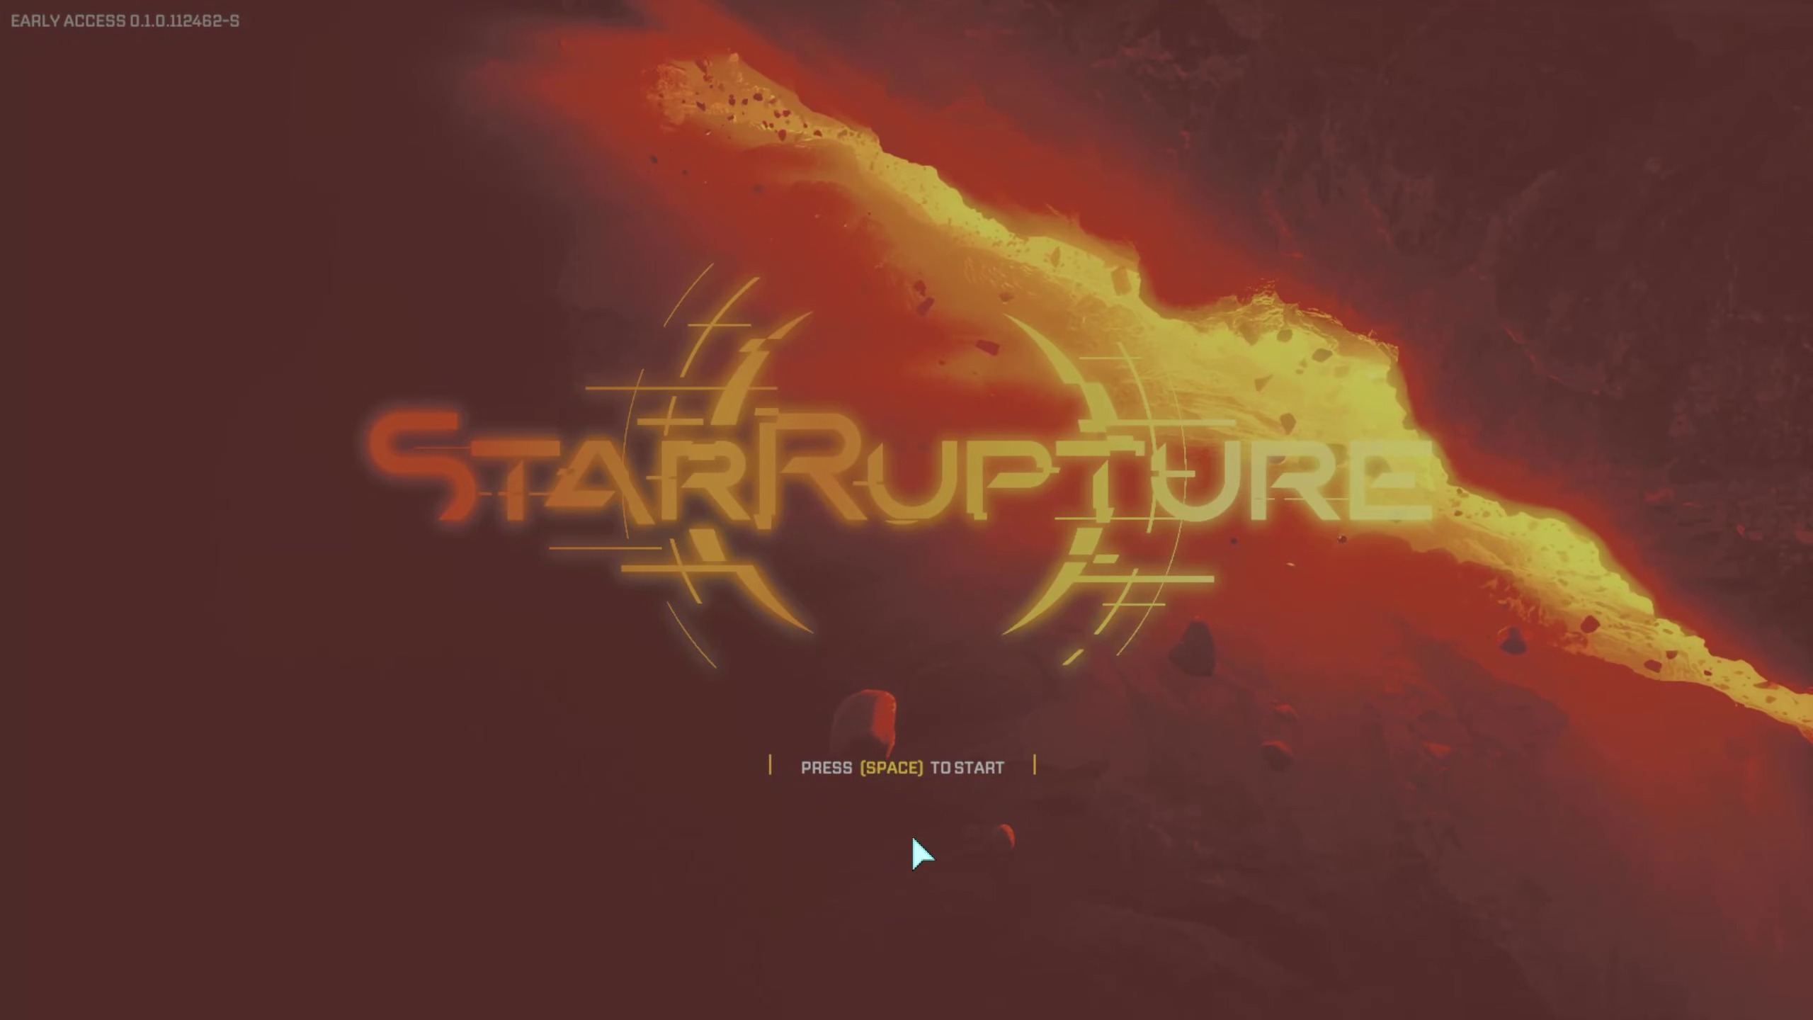
Go from the title screen to Join Game and choose Dedicated Server.
{"action": "key", "text": "space"}
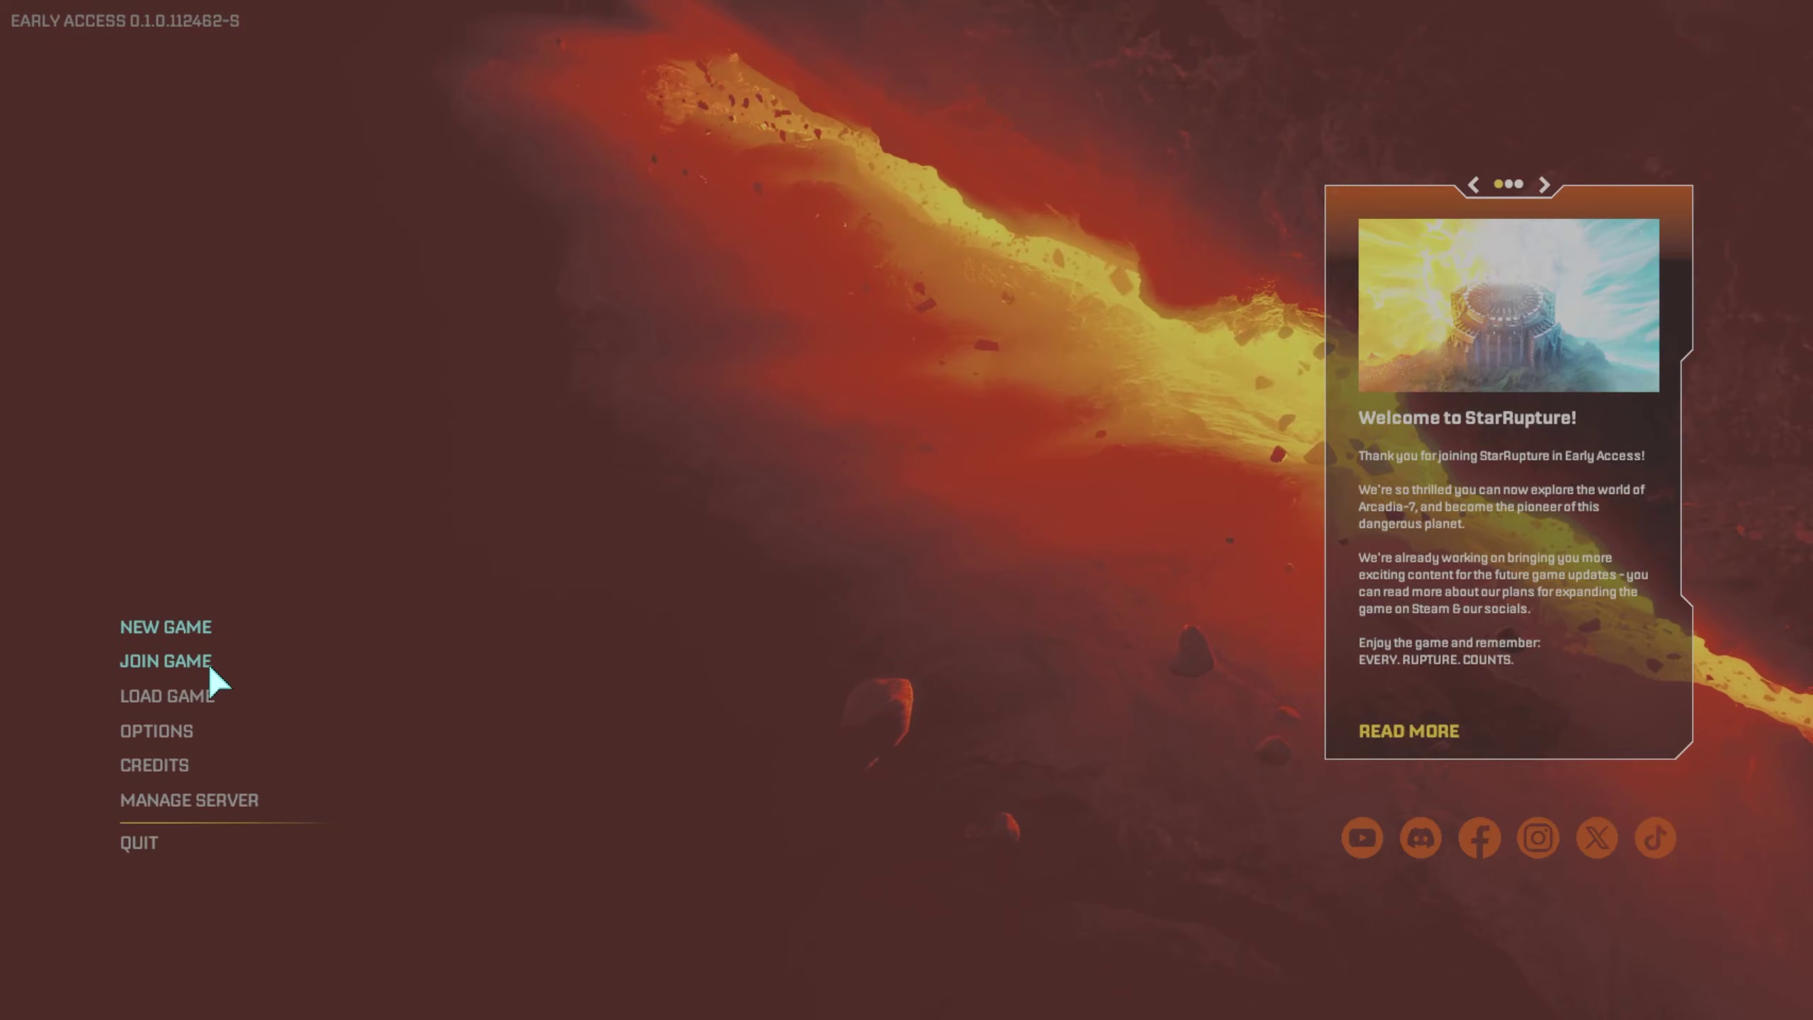
{"action": "left_click", "coordinate": [214, 682]}
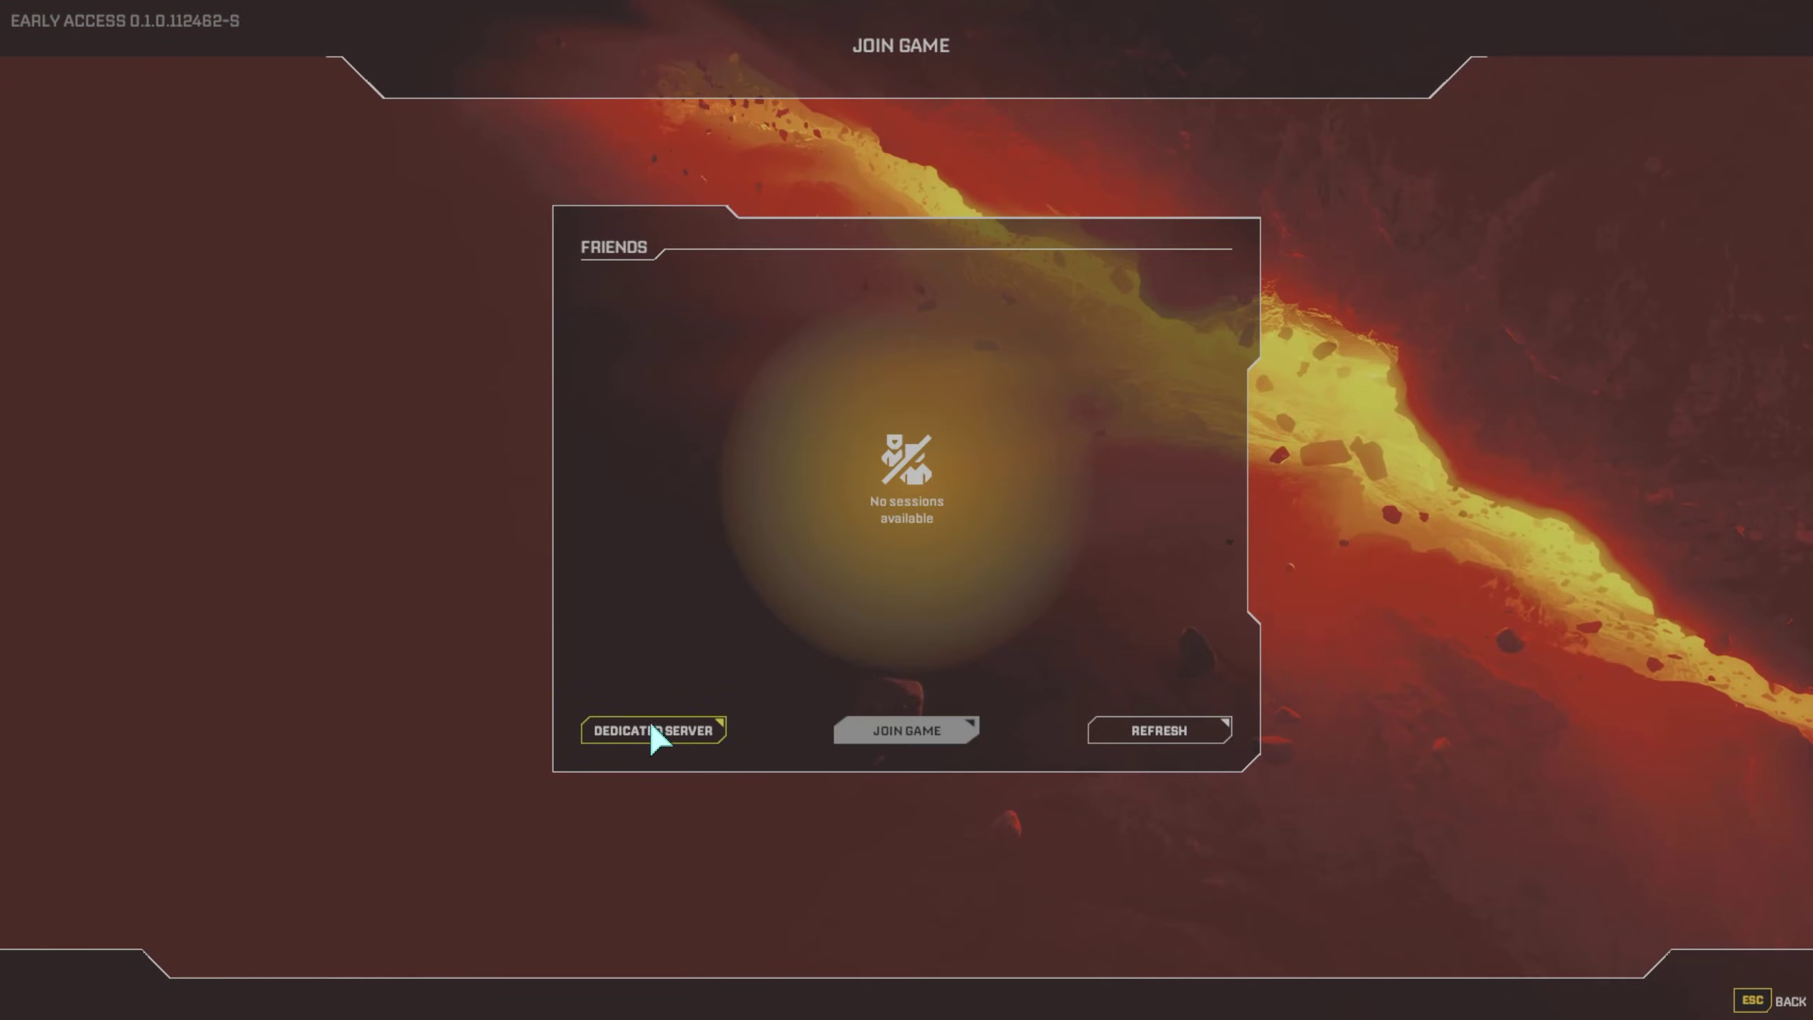
{"action": "left_click", "coordinate": [695, 725]}
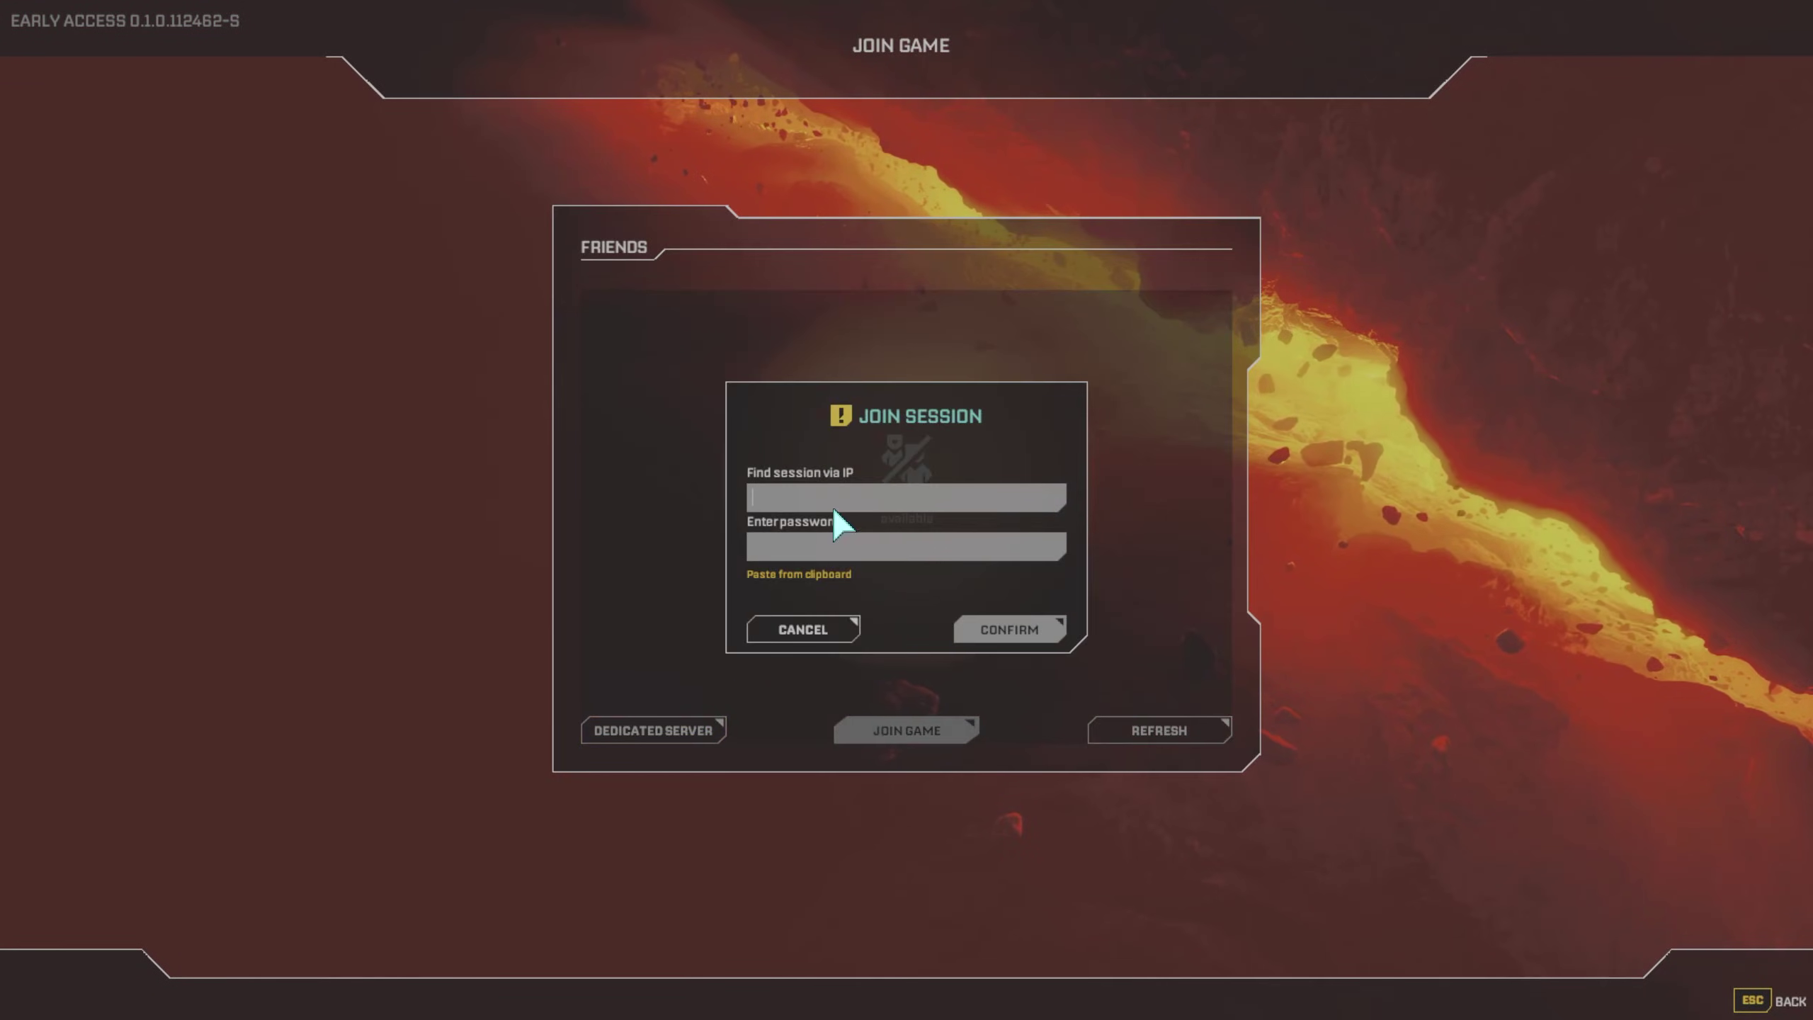
Paste the copied server IP, enter the join password, and confirm to connect.
{"action": "left_click", "coordinate": [833, 498]}
{"action": "key", "text": "ctrl+v"}
{"action": "left_click", "coordinate": [840, 552]}
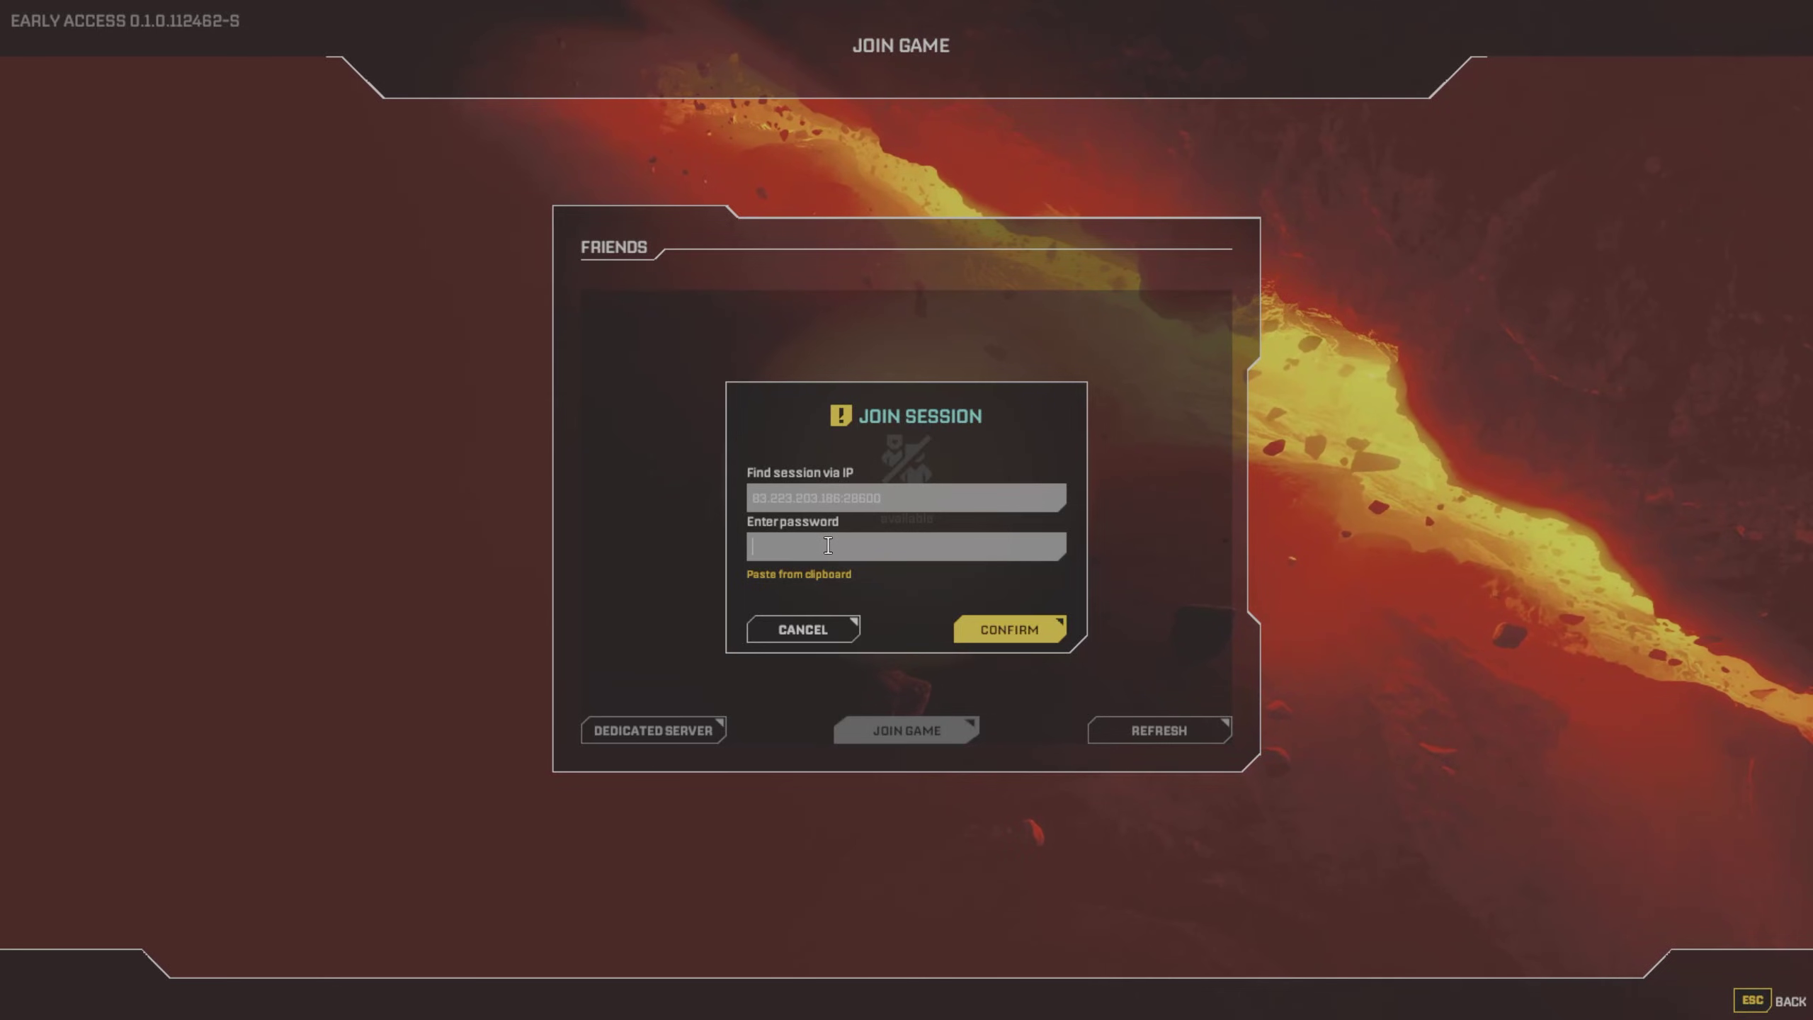
{"action": "left_click", "coordinate": [864, 549]}
{"action": "key", "text": "ctrl+v"}
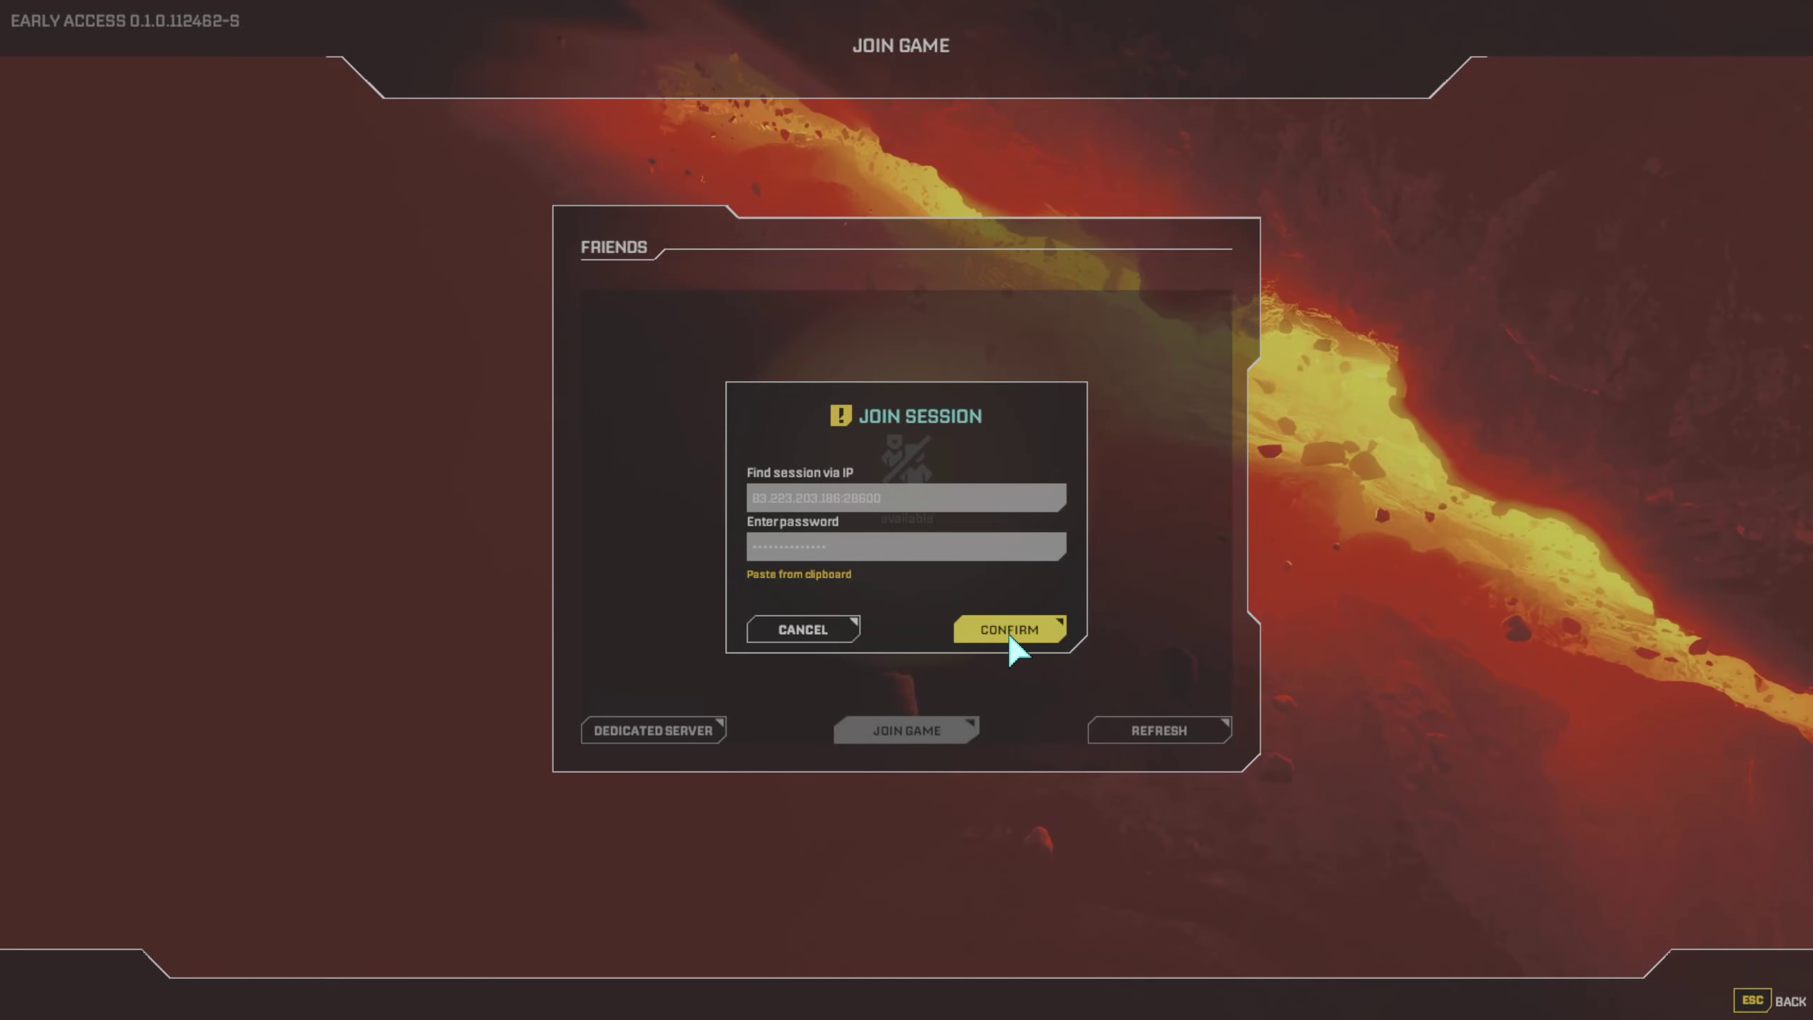
{"action": "left_click", "coordinate": [1008, 631]}
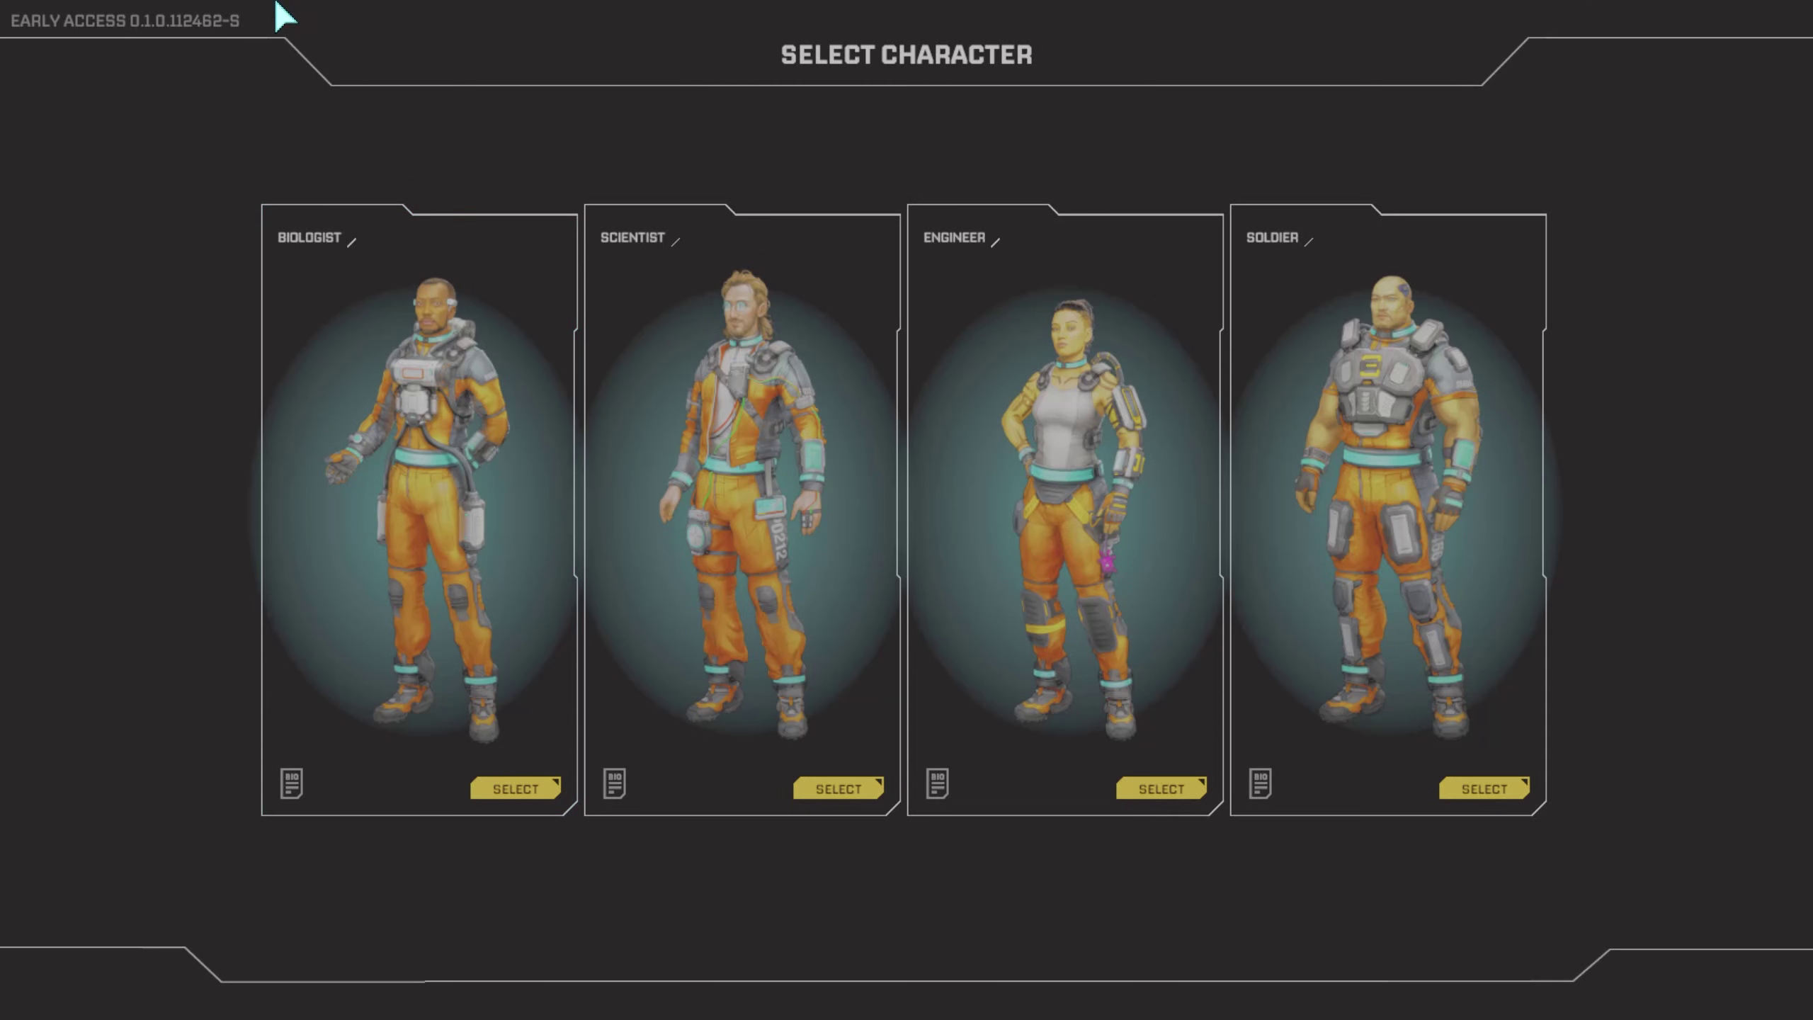
Select the Biologist, walk to the steaming rock, and mine it with the beam.
{"action": "left_click", "coordinate": [514, 790]}
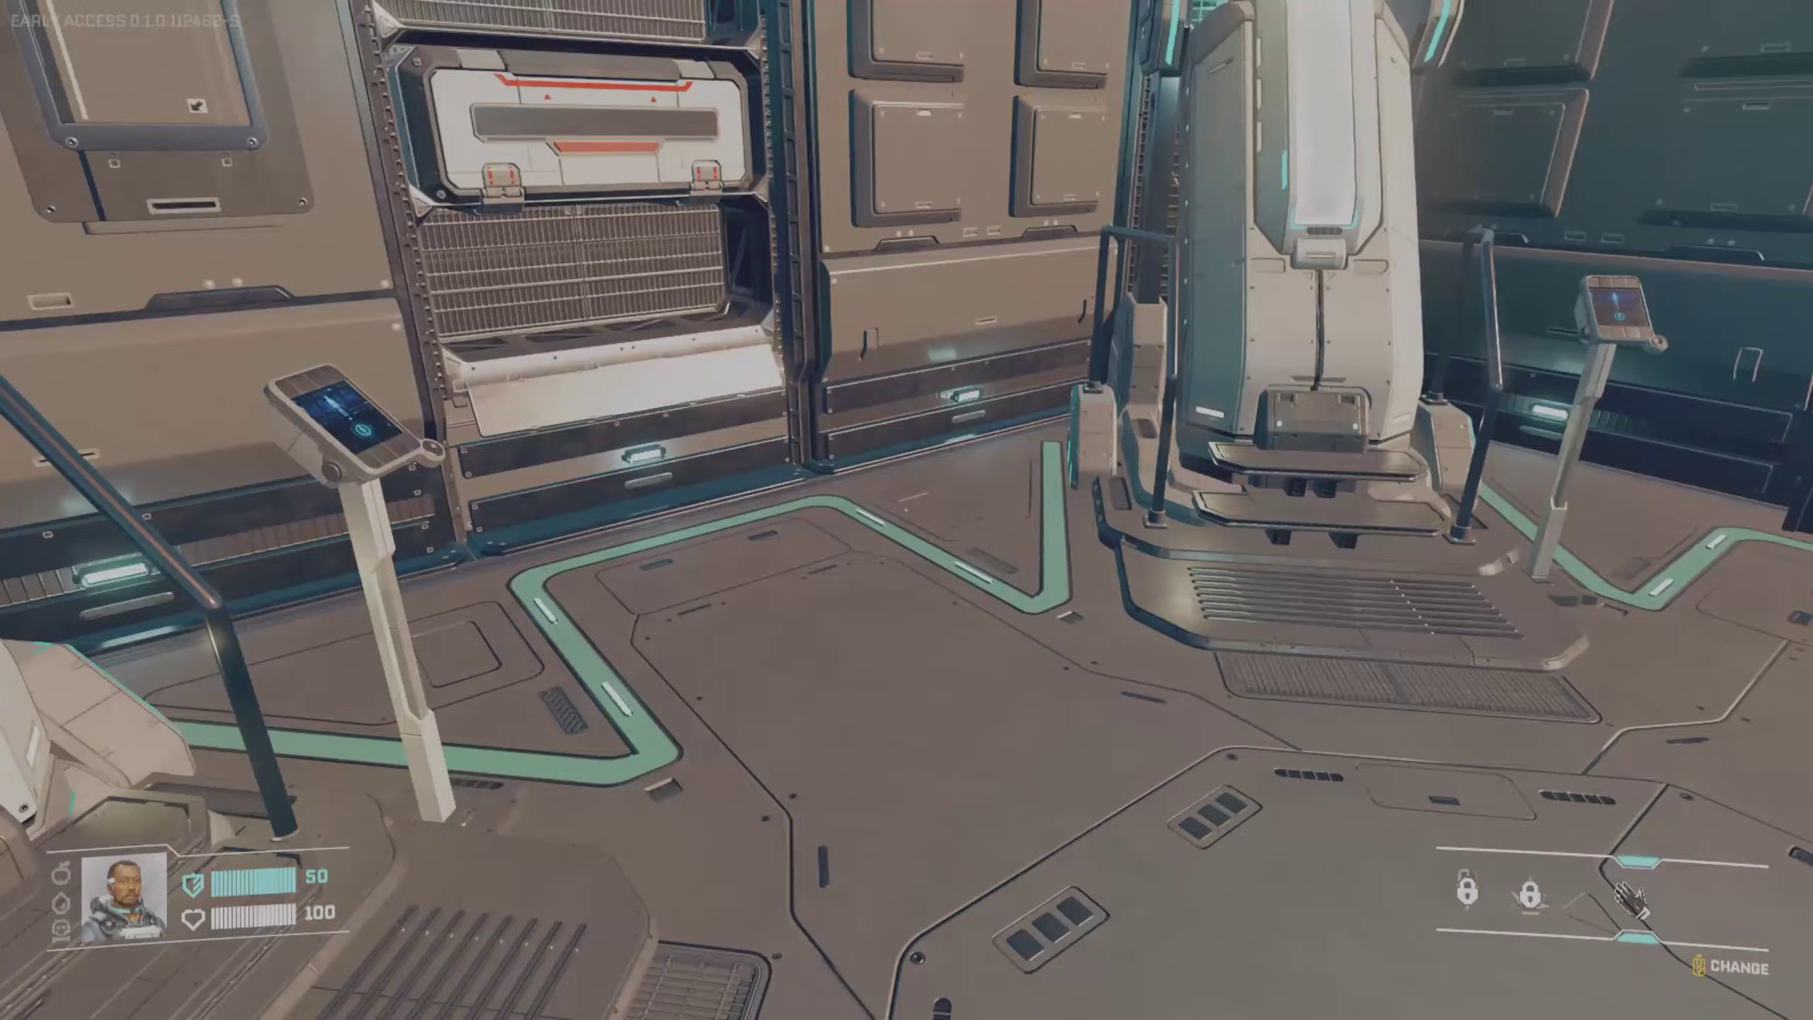
{"action": "key", "text": "w"}
{"action": "key", "text": "w"}
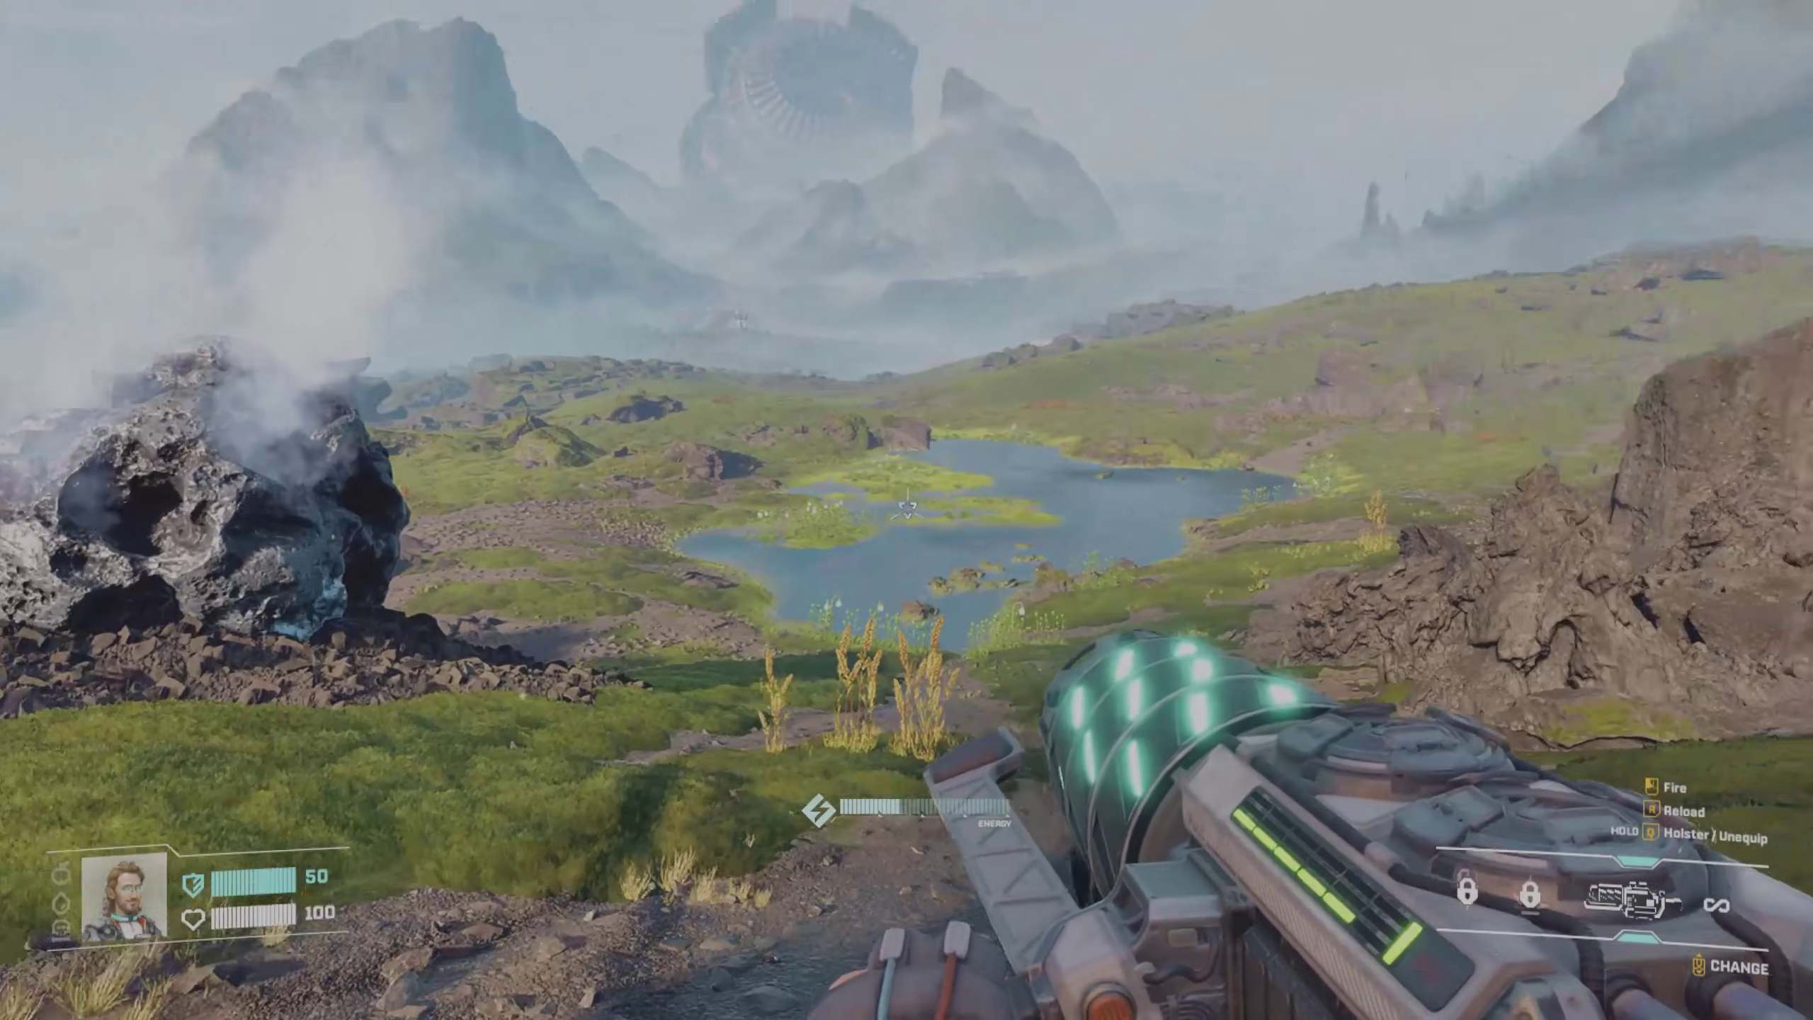
{"action": "mouse_move", "coordinate": [907, 507]}
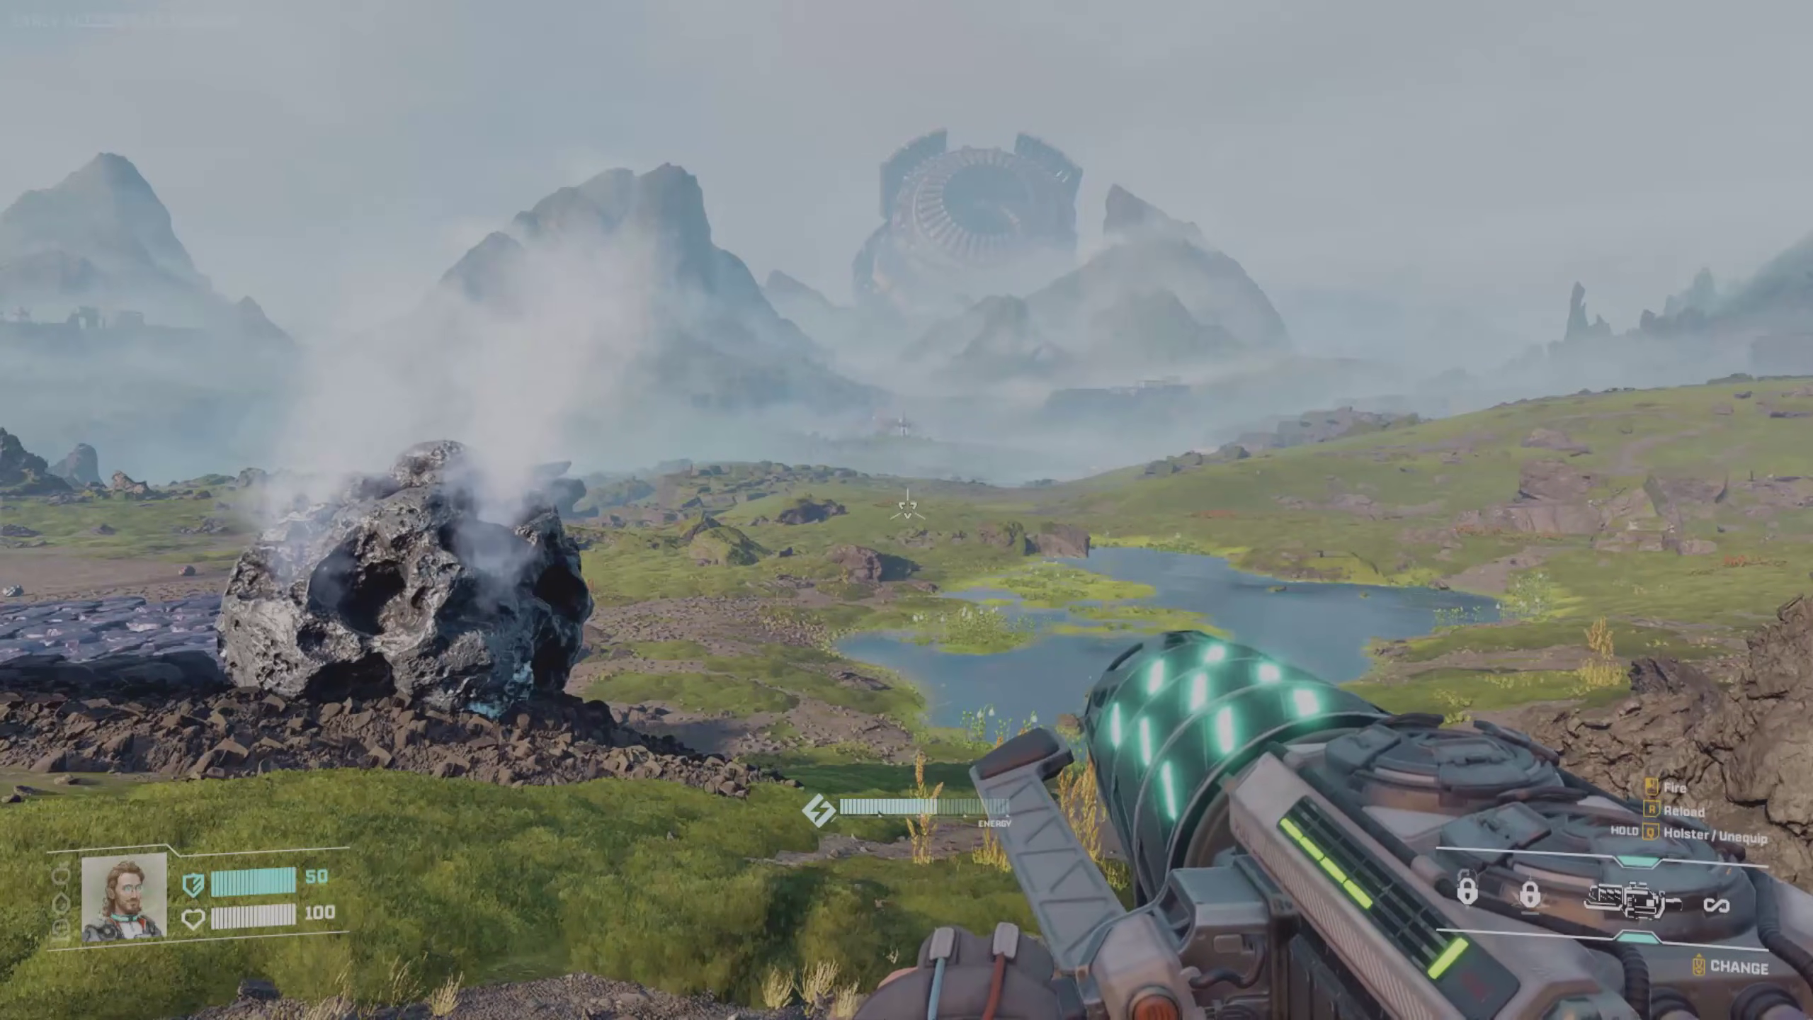
{"action": "key", "text": "w"}
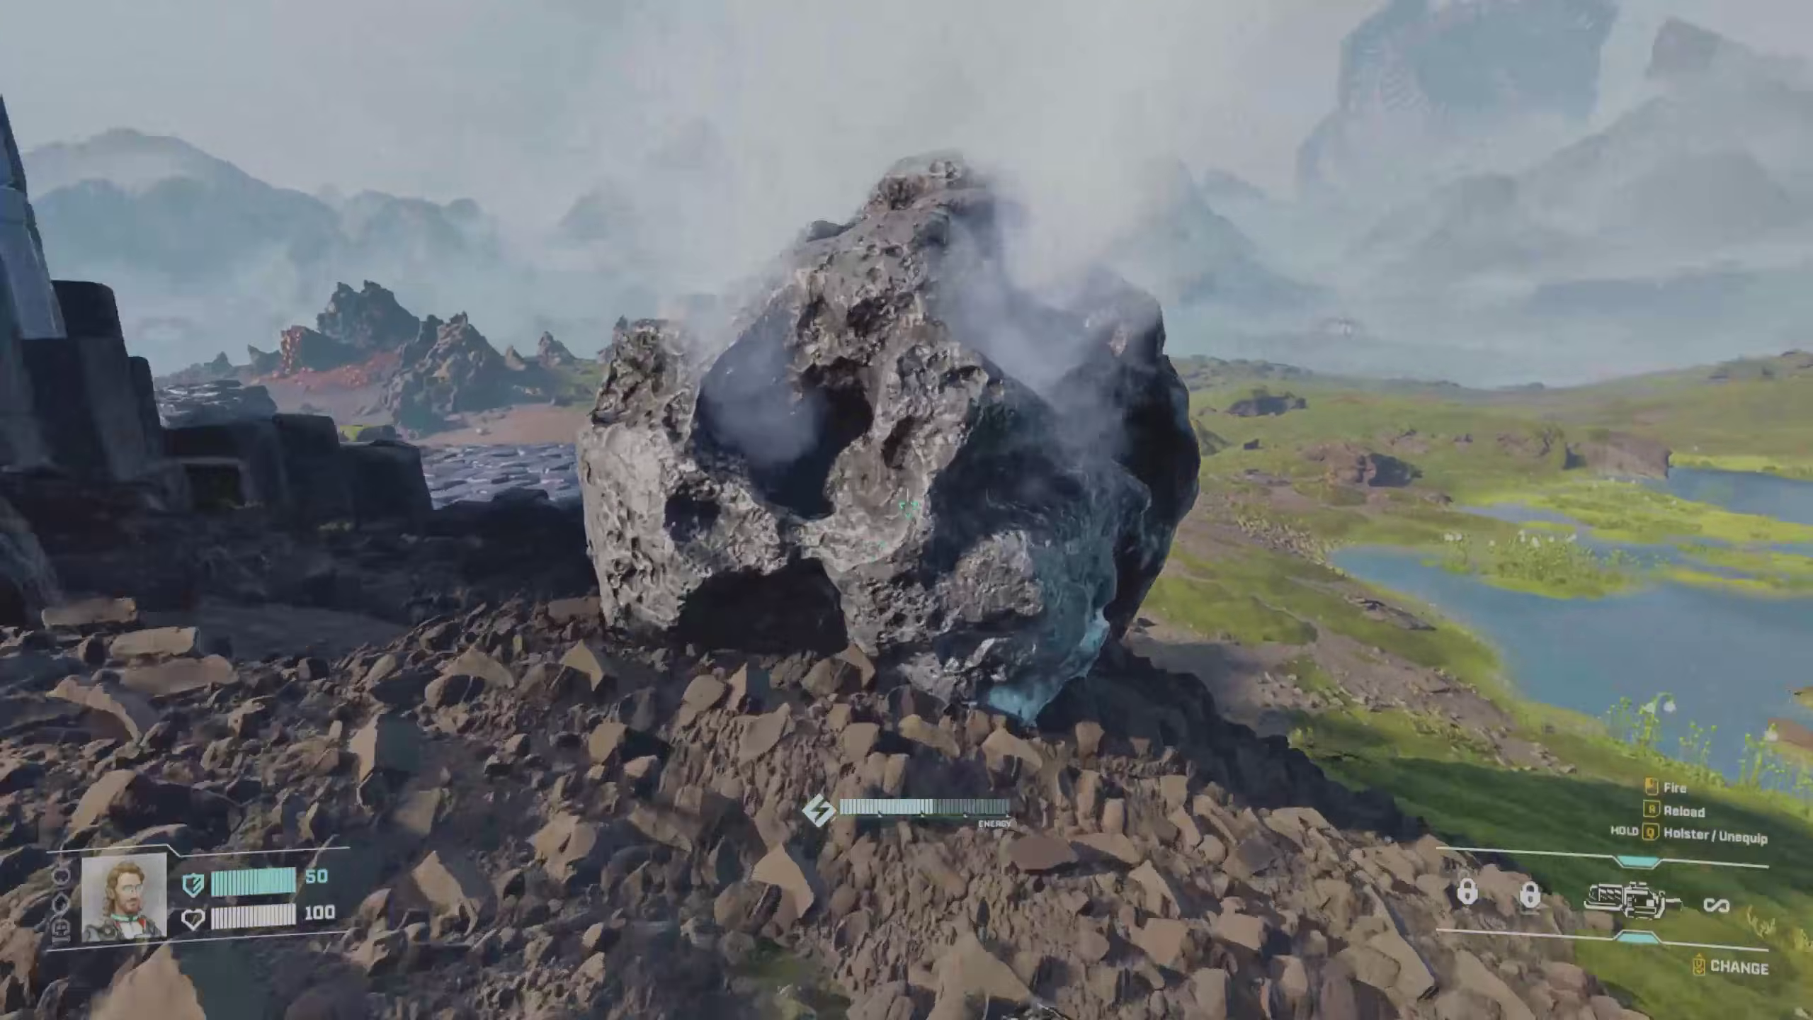
{"action": "key", "text": "w"}
{"action": "left_click_drag", "start_coordinate": [907, 507], "coordinate": [906, 507]}
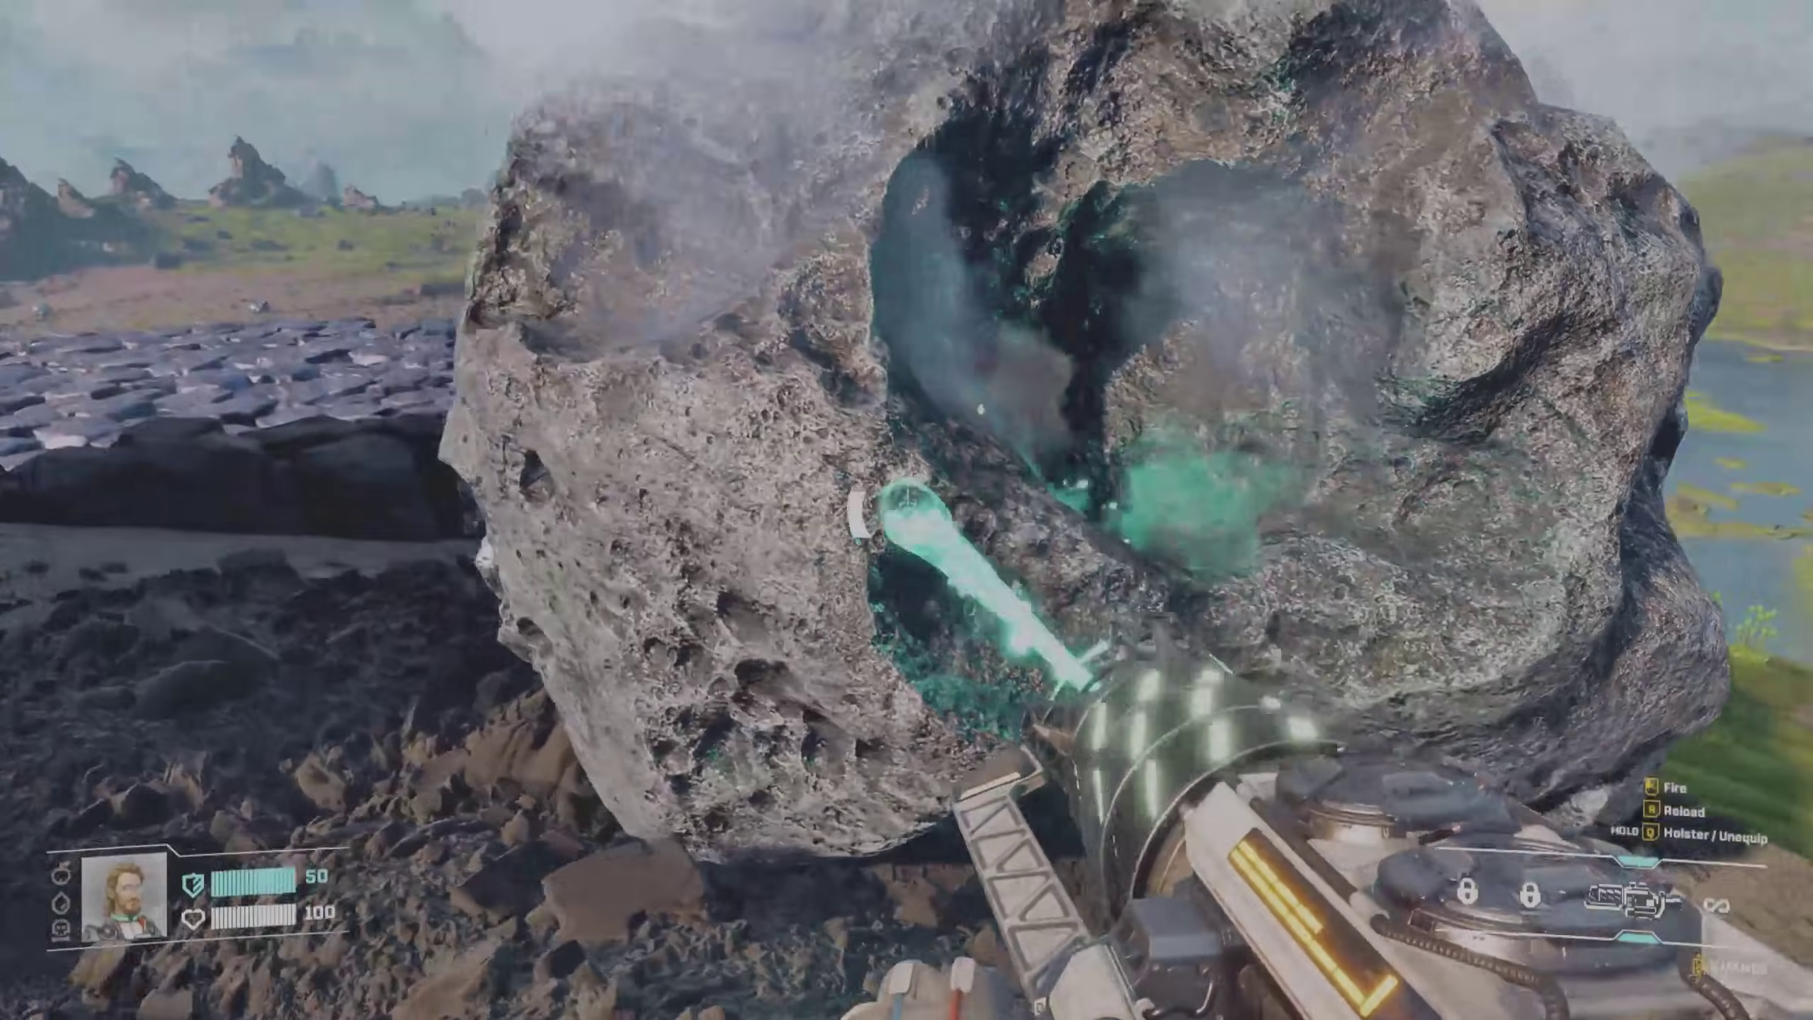